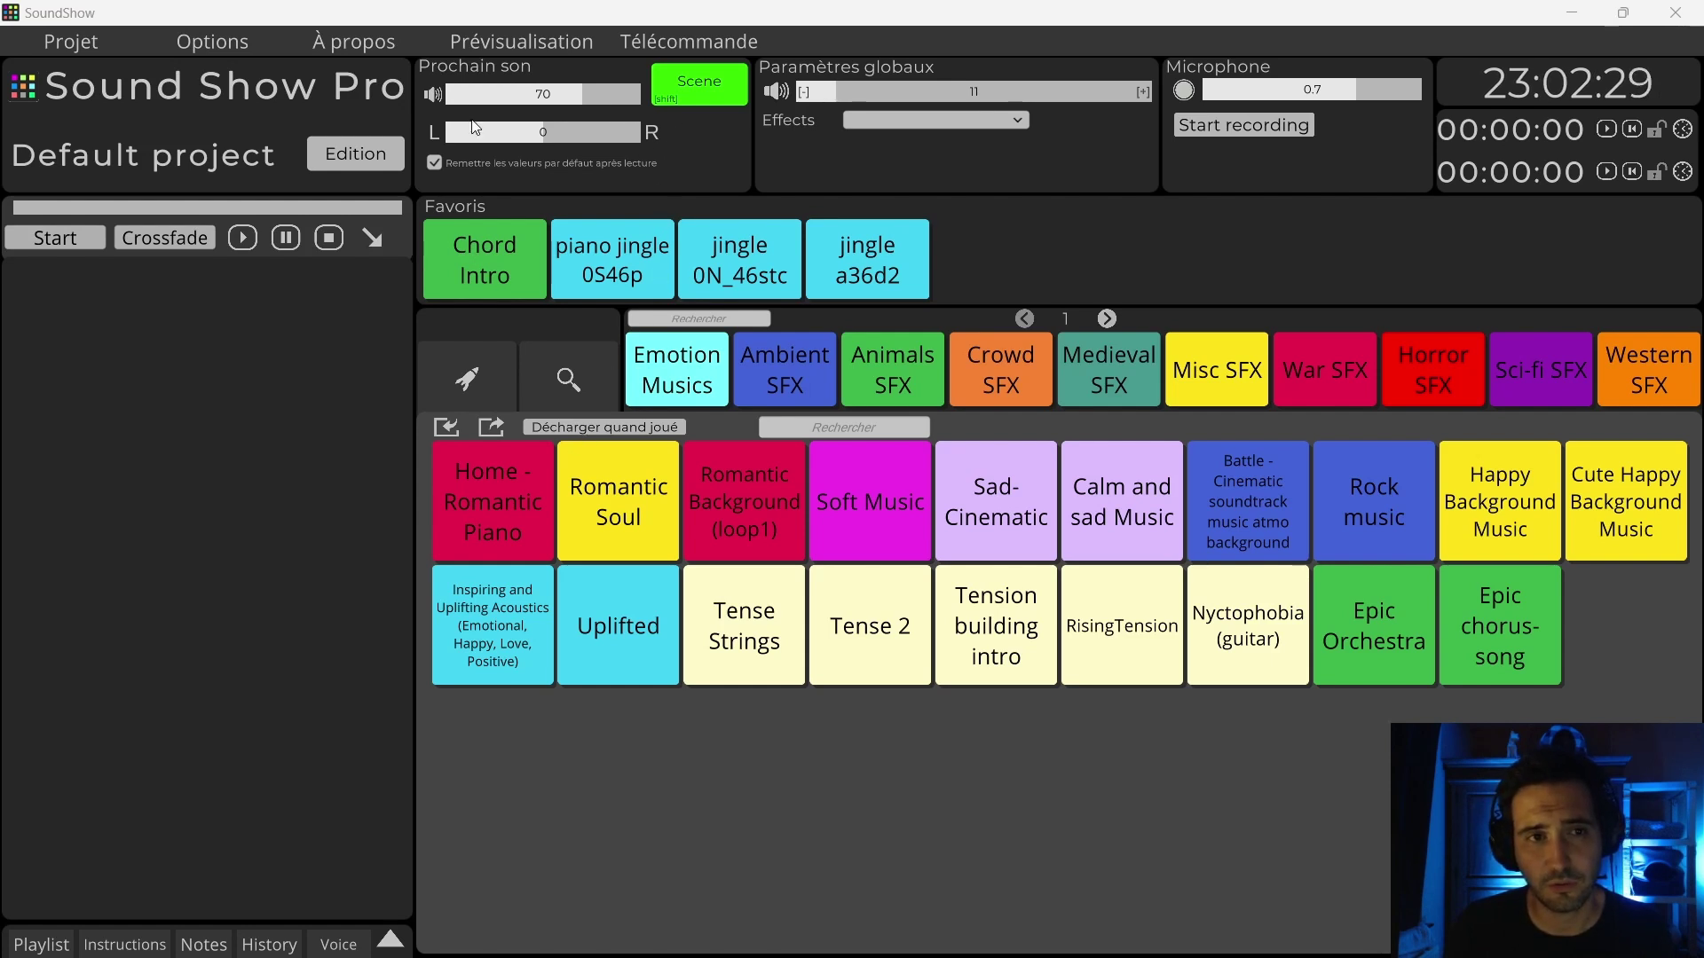
Step: Switch the next sound's output back and forth between Scene and Casque, ending on Casque
left_click(712, 92)
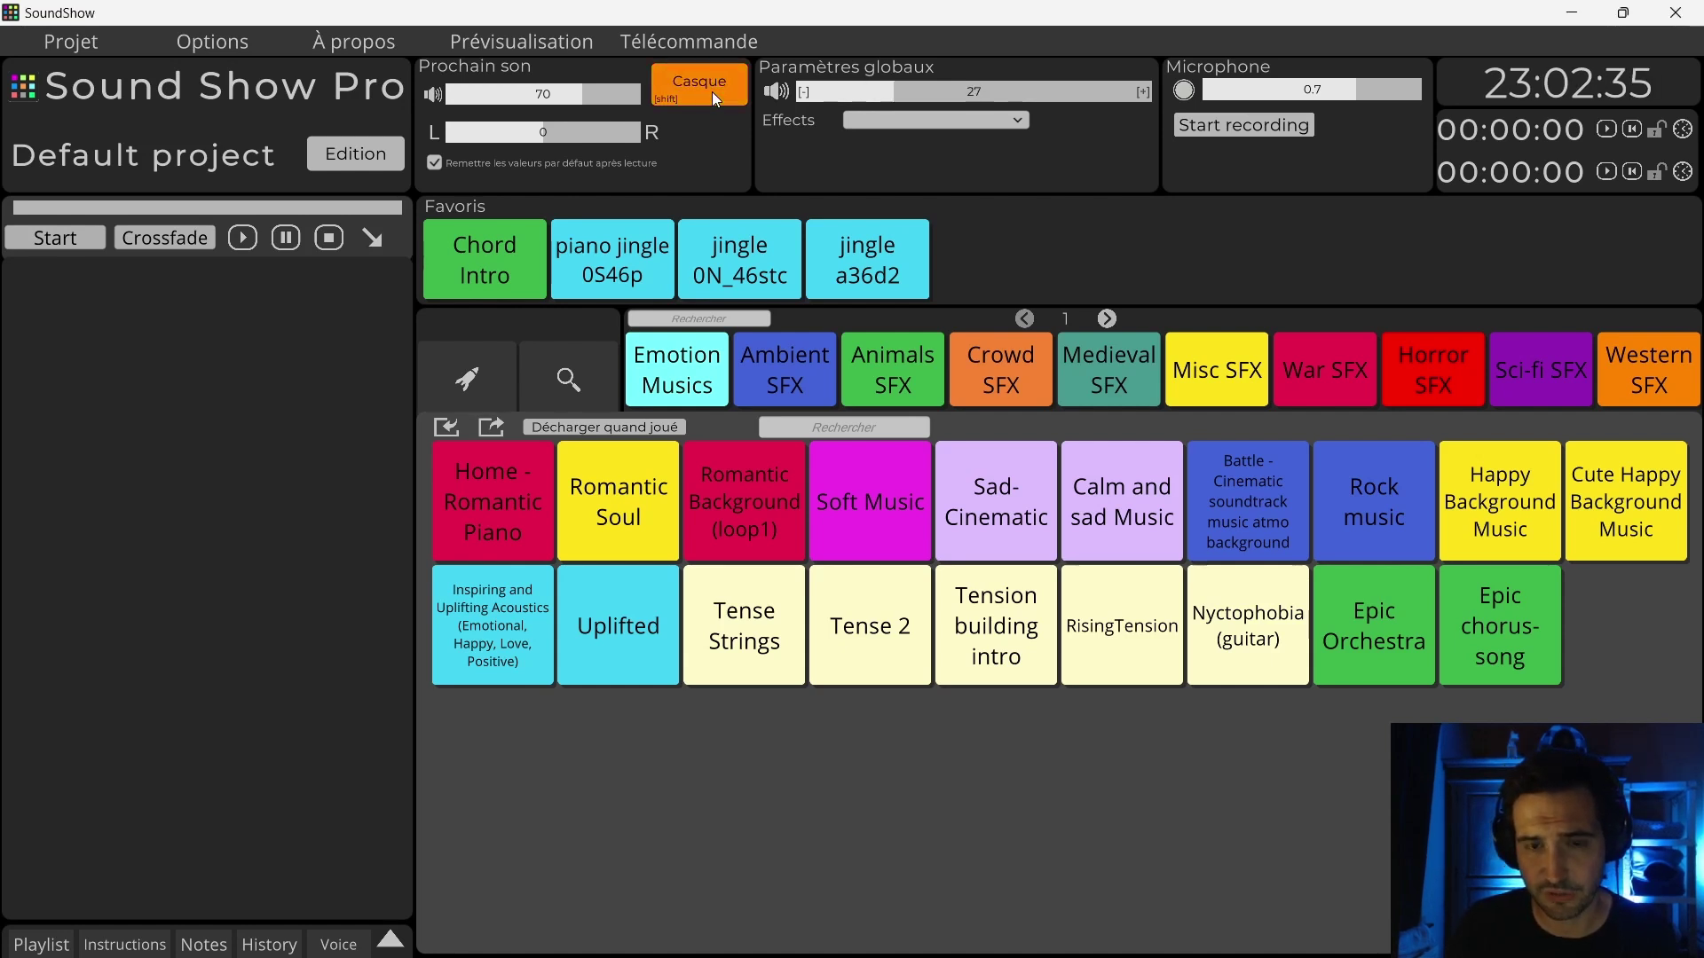
left_click(711, 92)
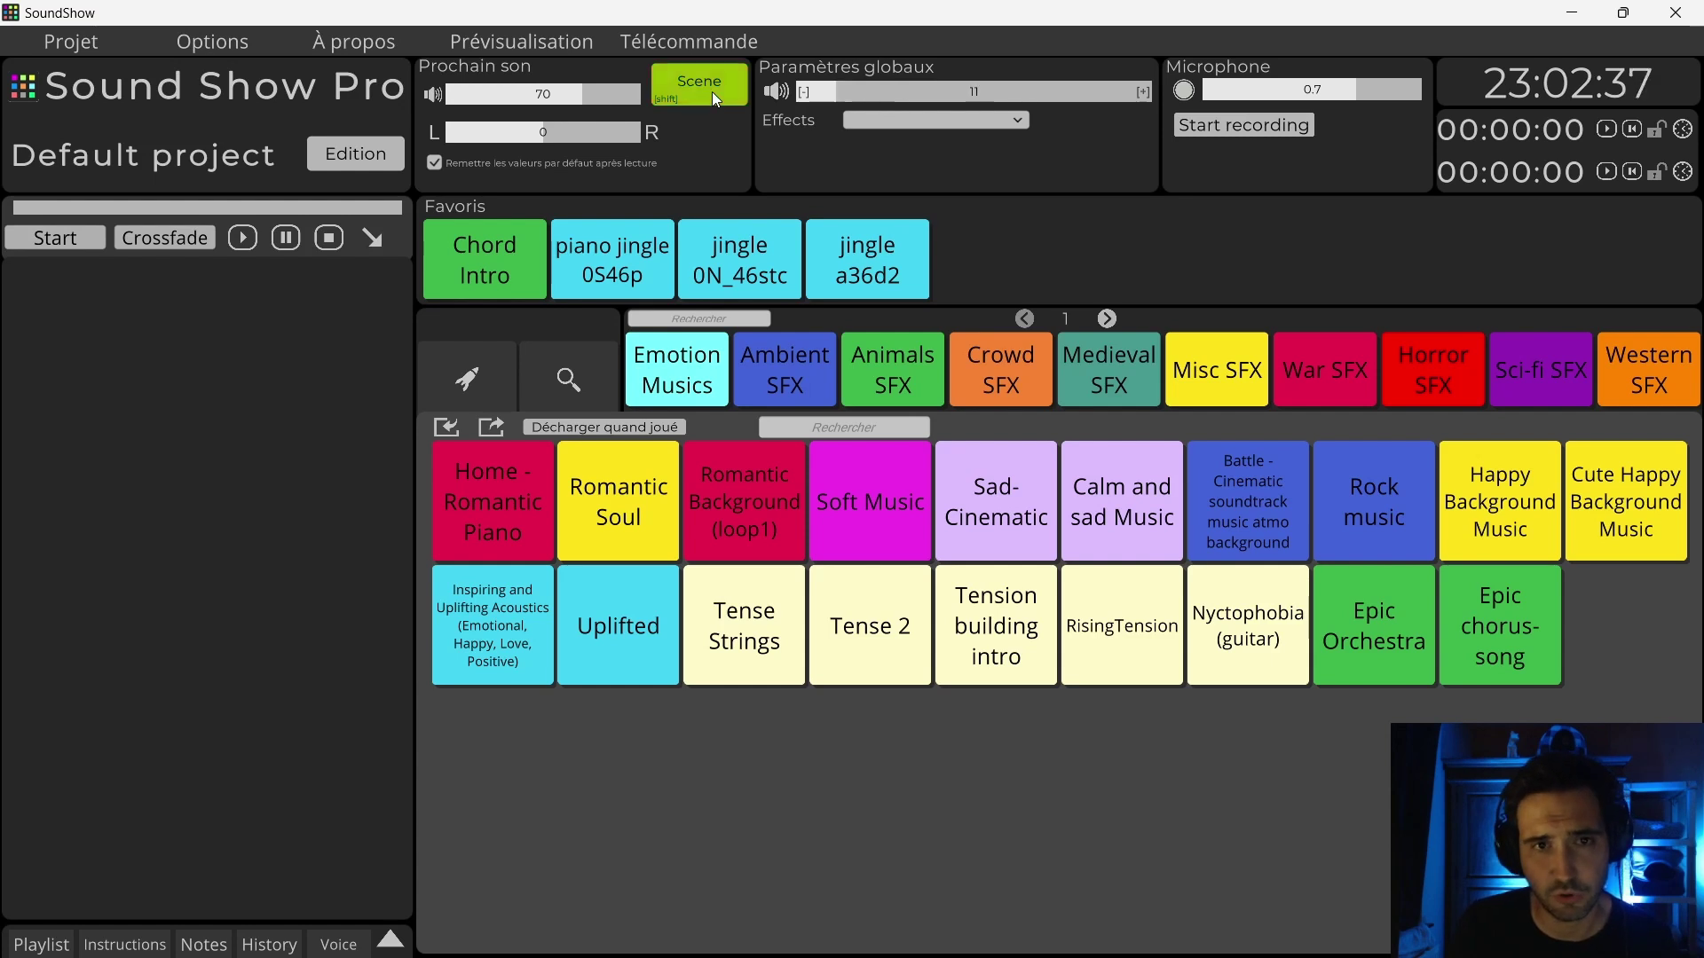
left_click(711, 92)
left_click(712, 93)
left_click(712, 92)
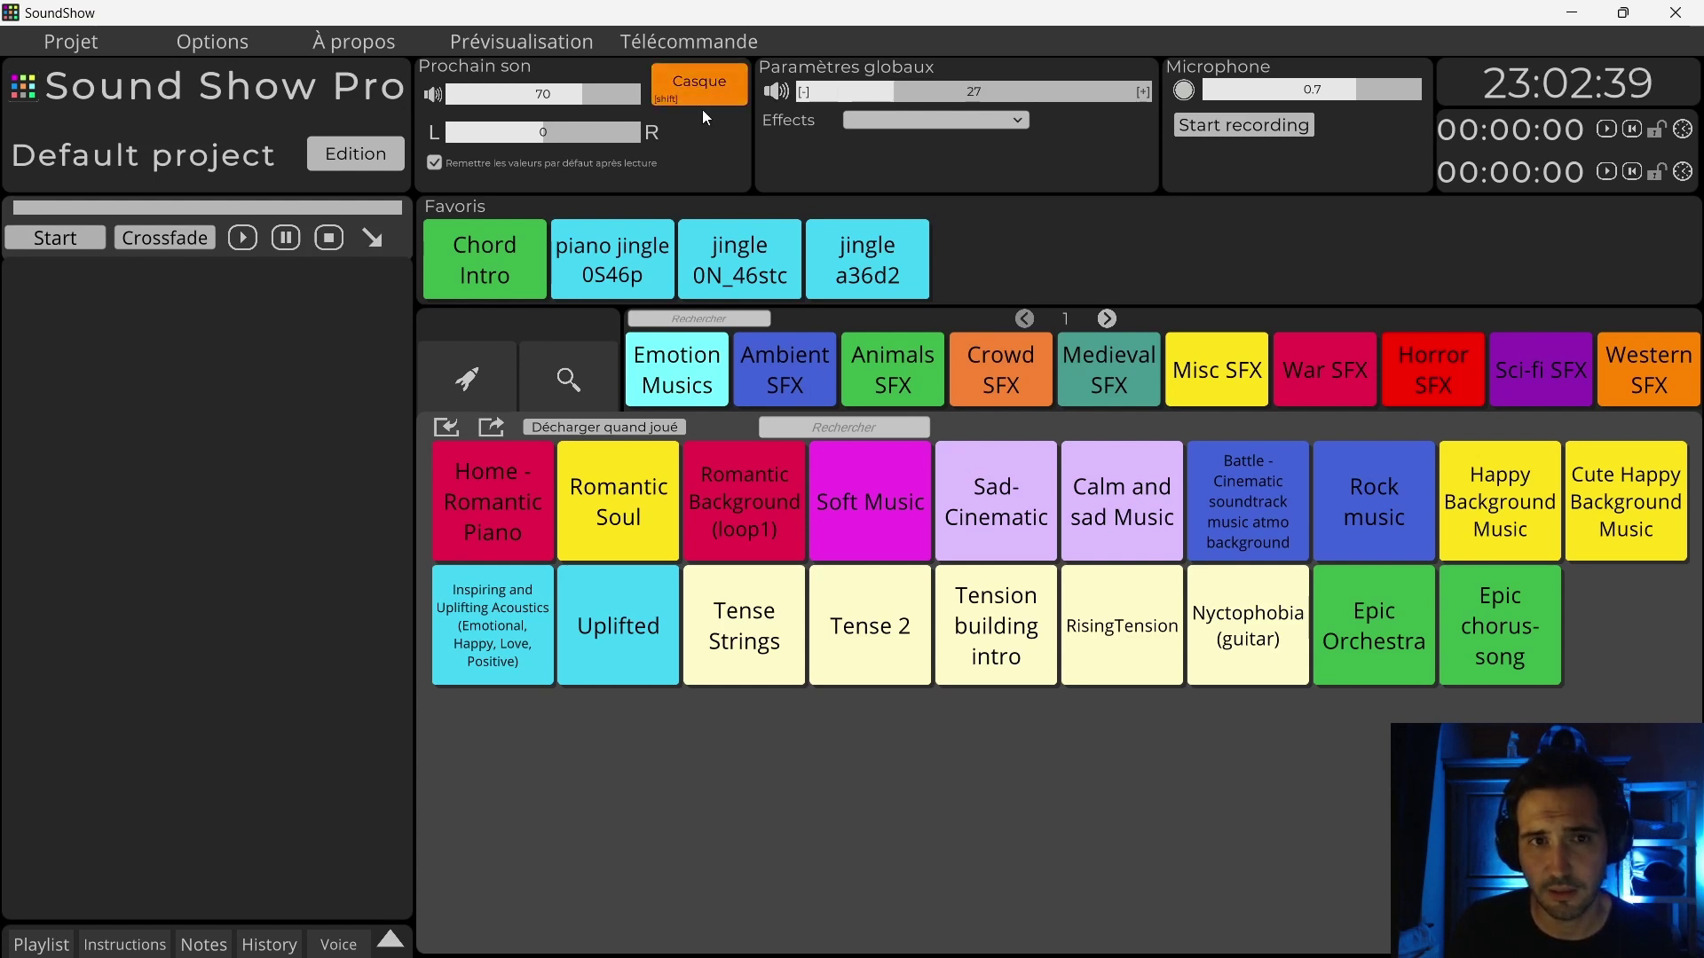
Step: Review the output device options for Scene and Casque, including driver, volume and colour, and validate them
left_click(218, 46)
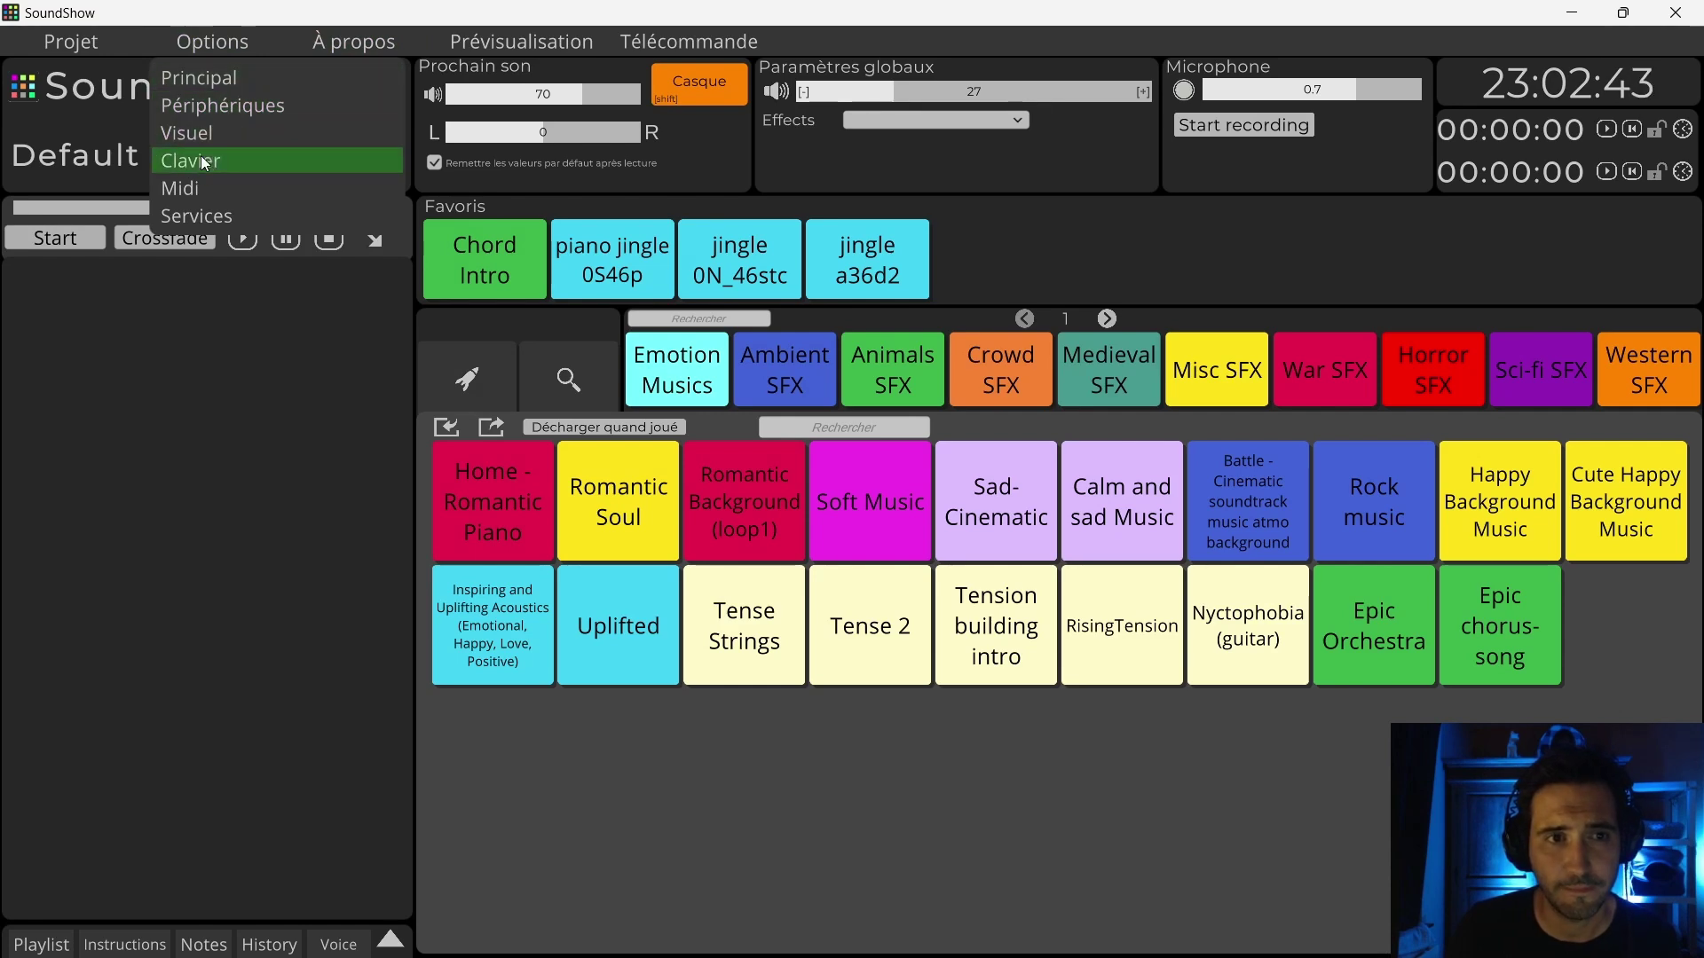
left_click(211, 104)
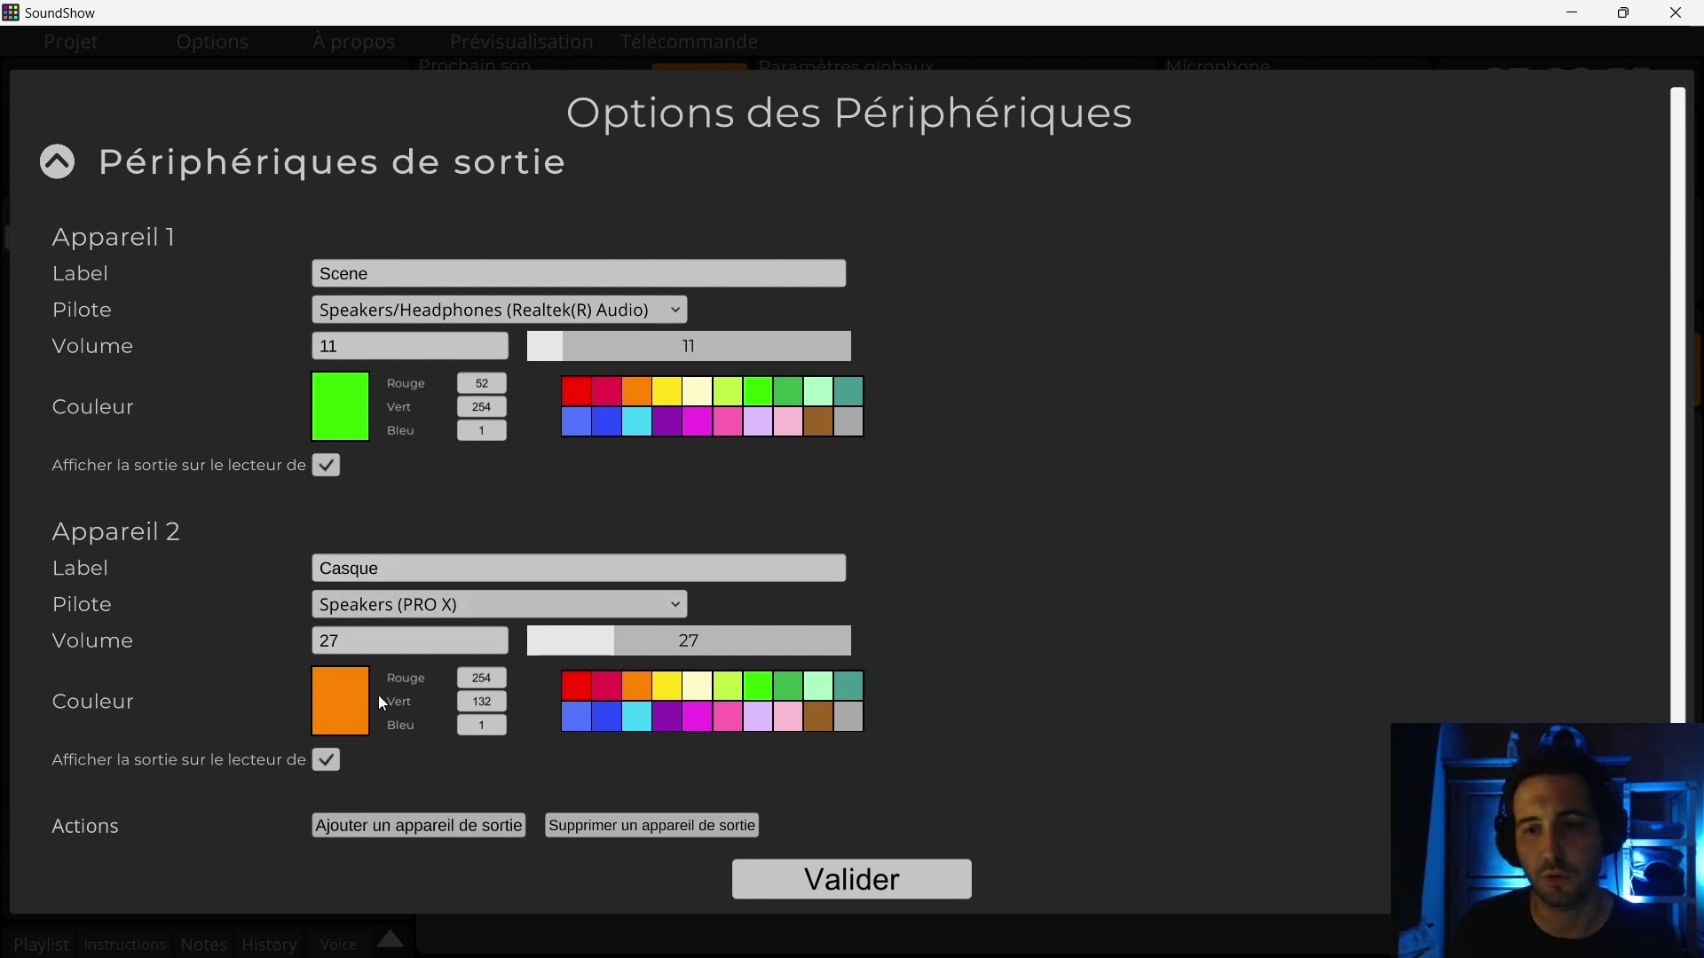
left_click(838, 881)
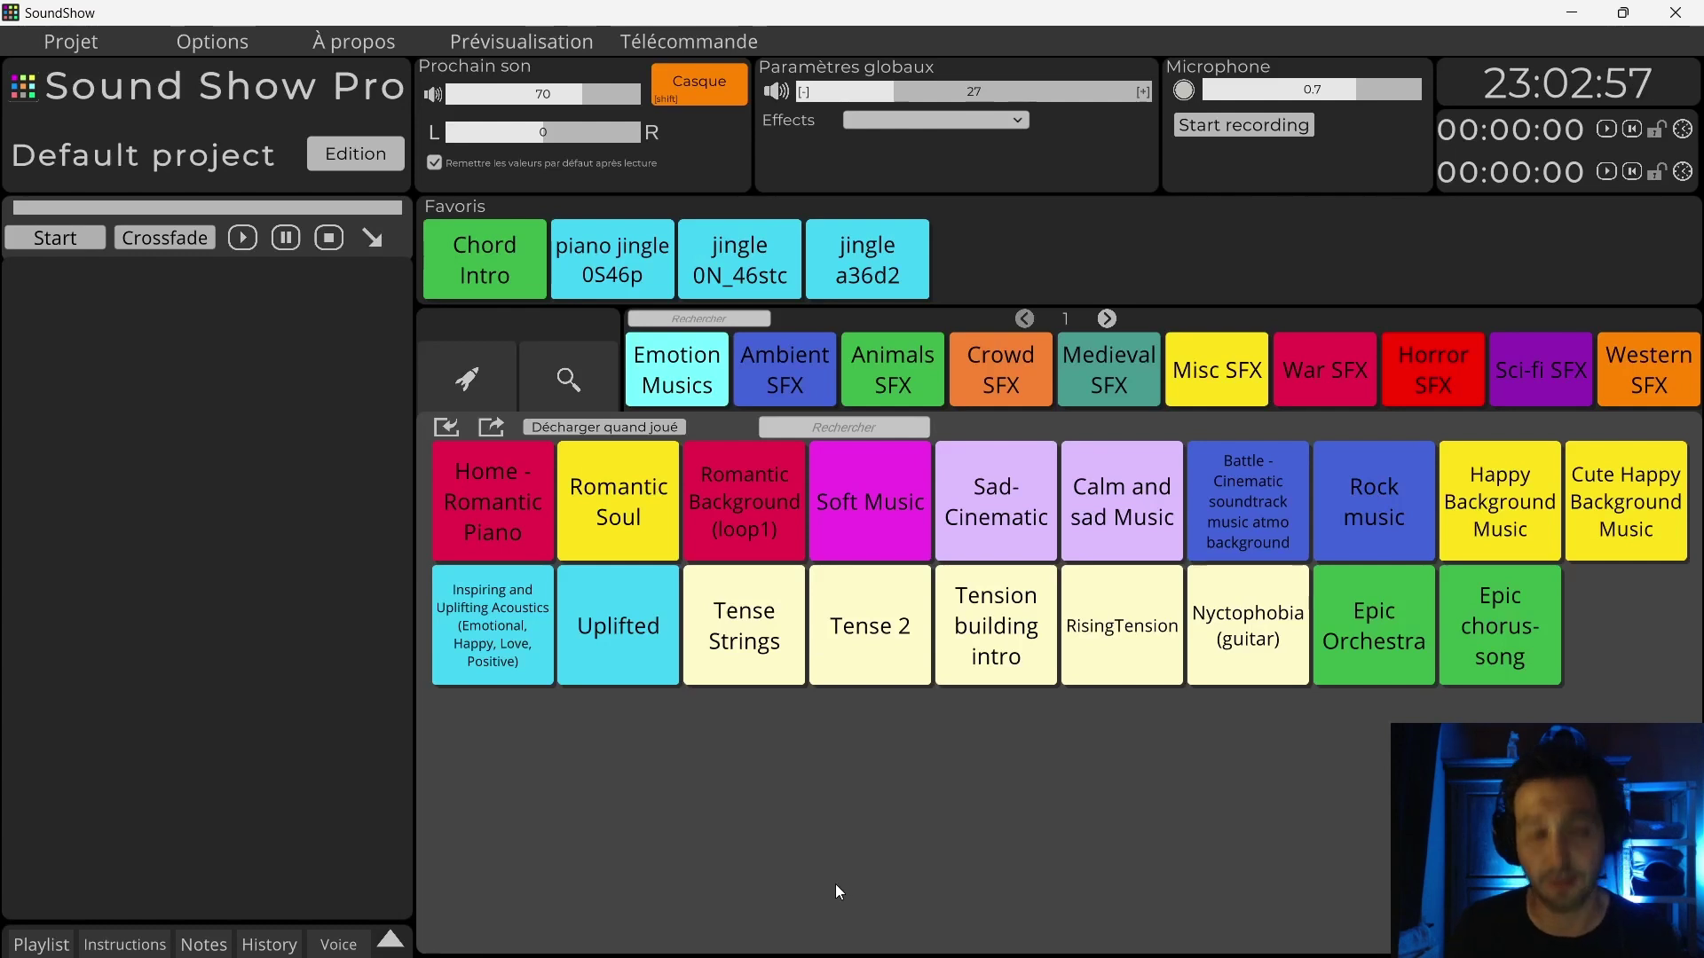
Step: Set the next sound's output to Scene, play Home - Romantic Piano and fade it out
left_click(690, 82)
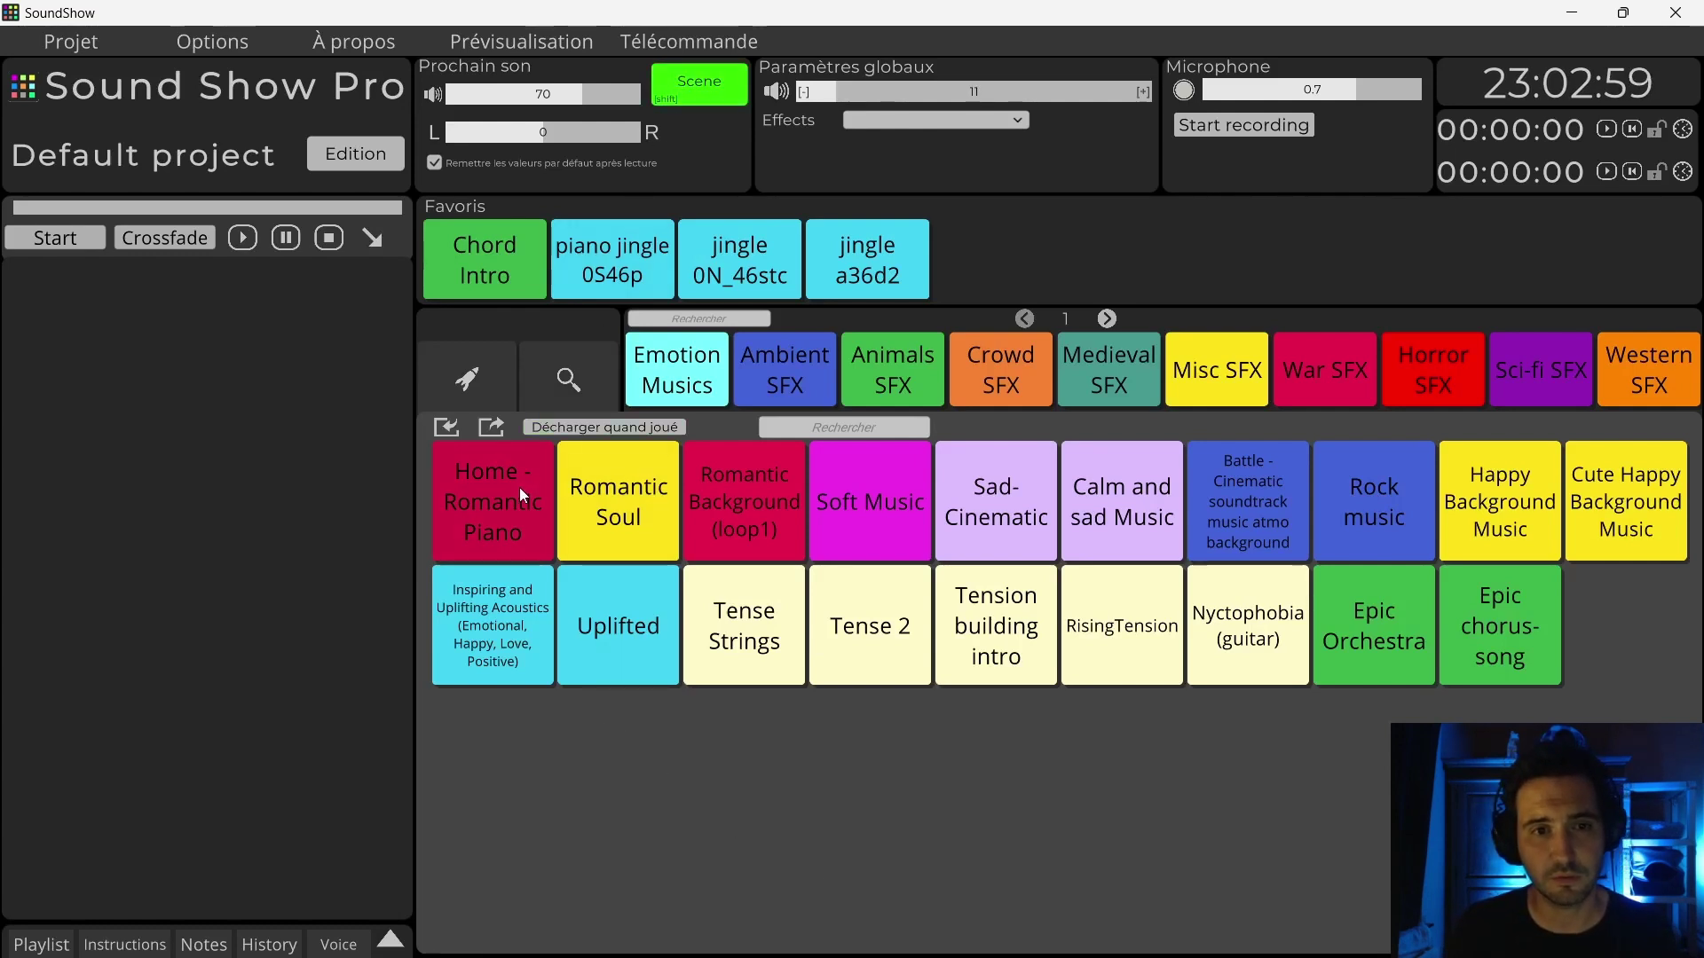
left_click(504, 535)
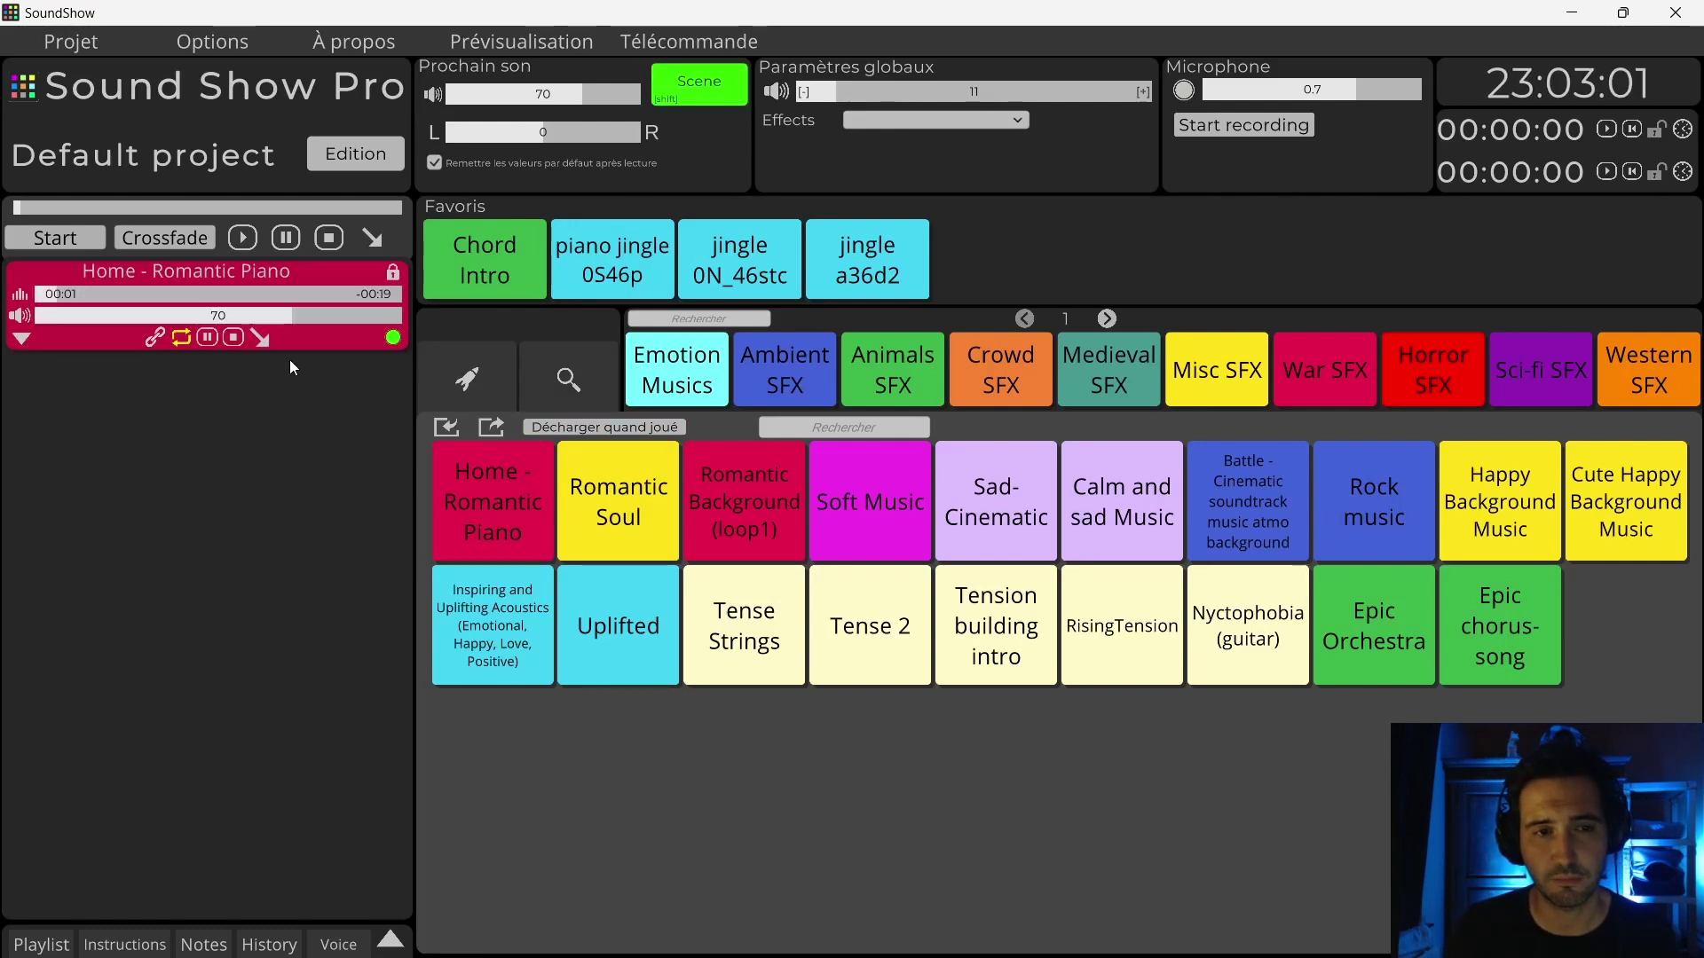
left_click(260, 337)
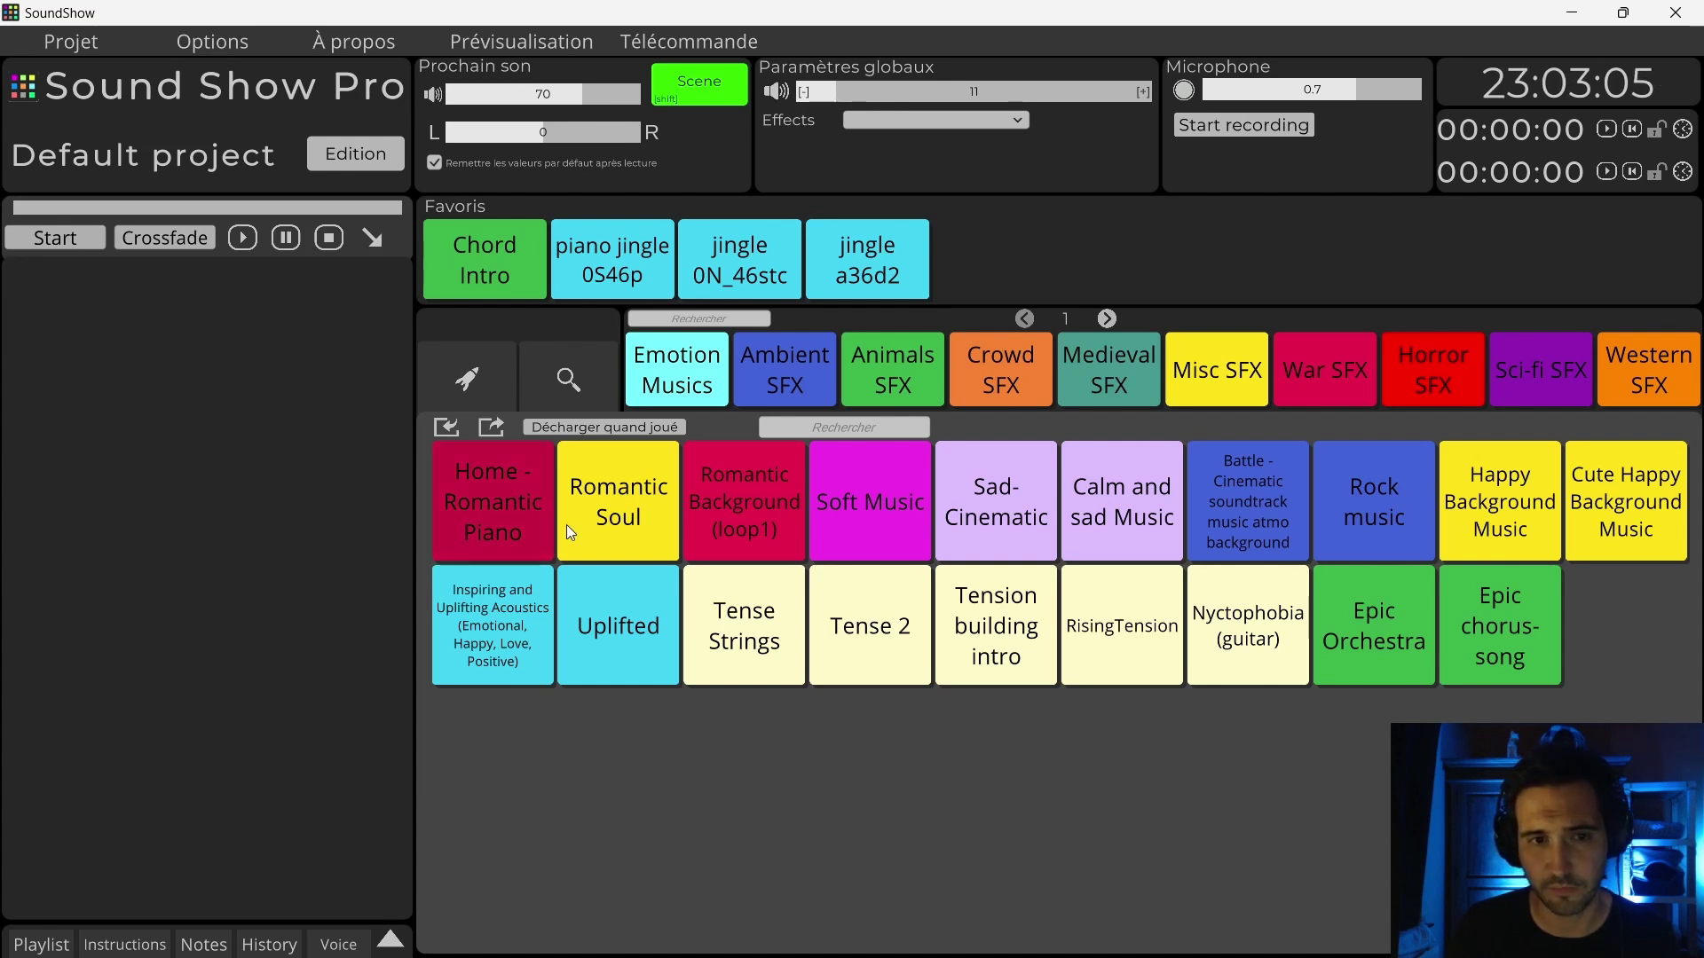
Step: Set the next sound's output to Casque, play Home - Romantic Piano and fade it out
left_click(674, 78)
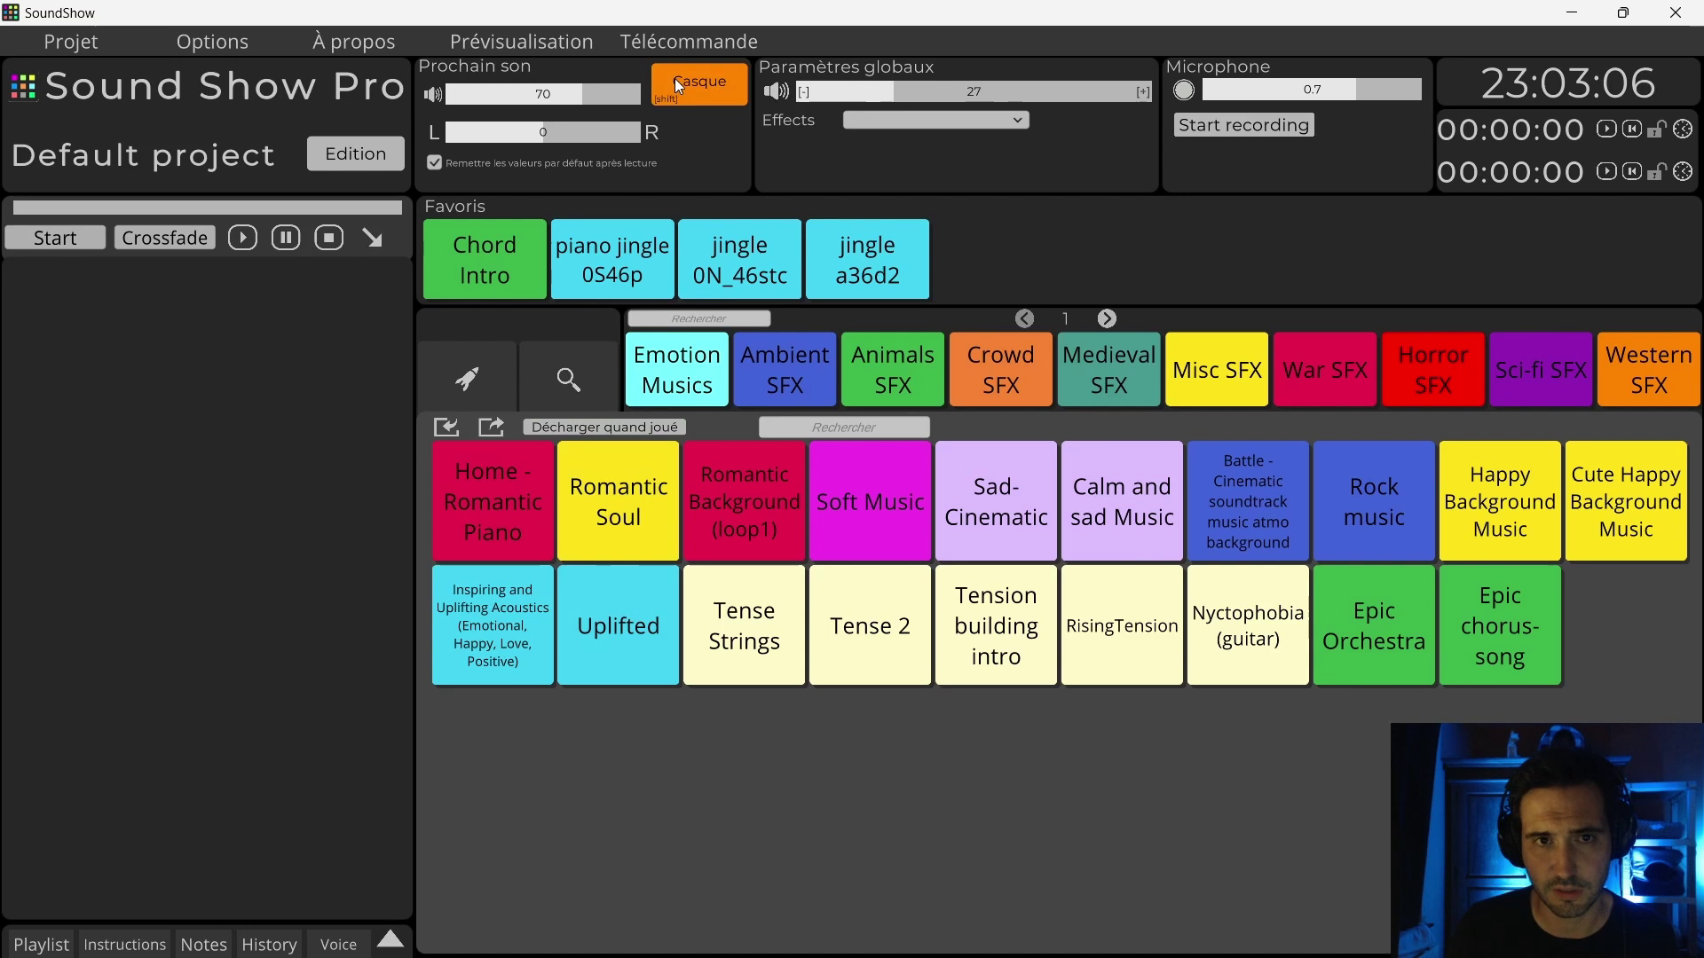
left_click(508, 511)
left_click(259, 338)
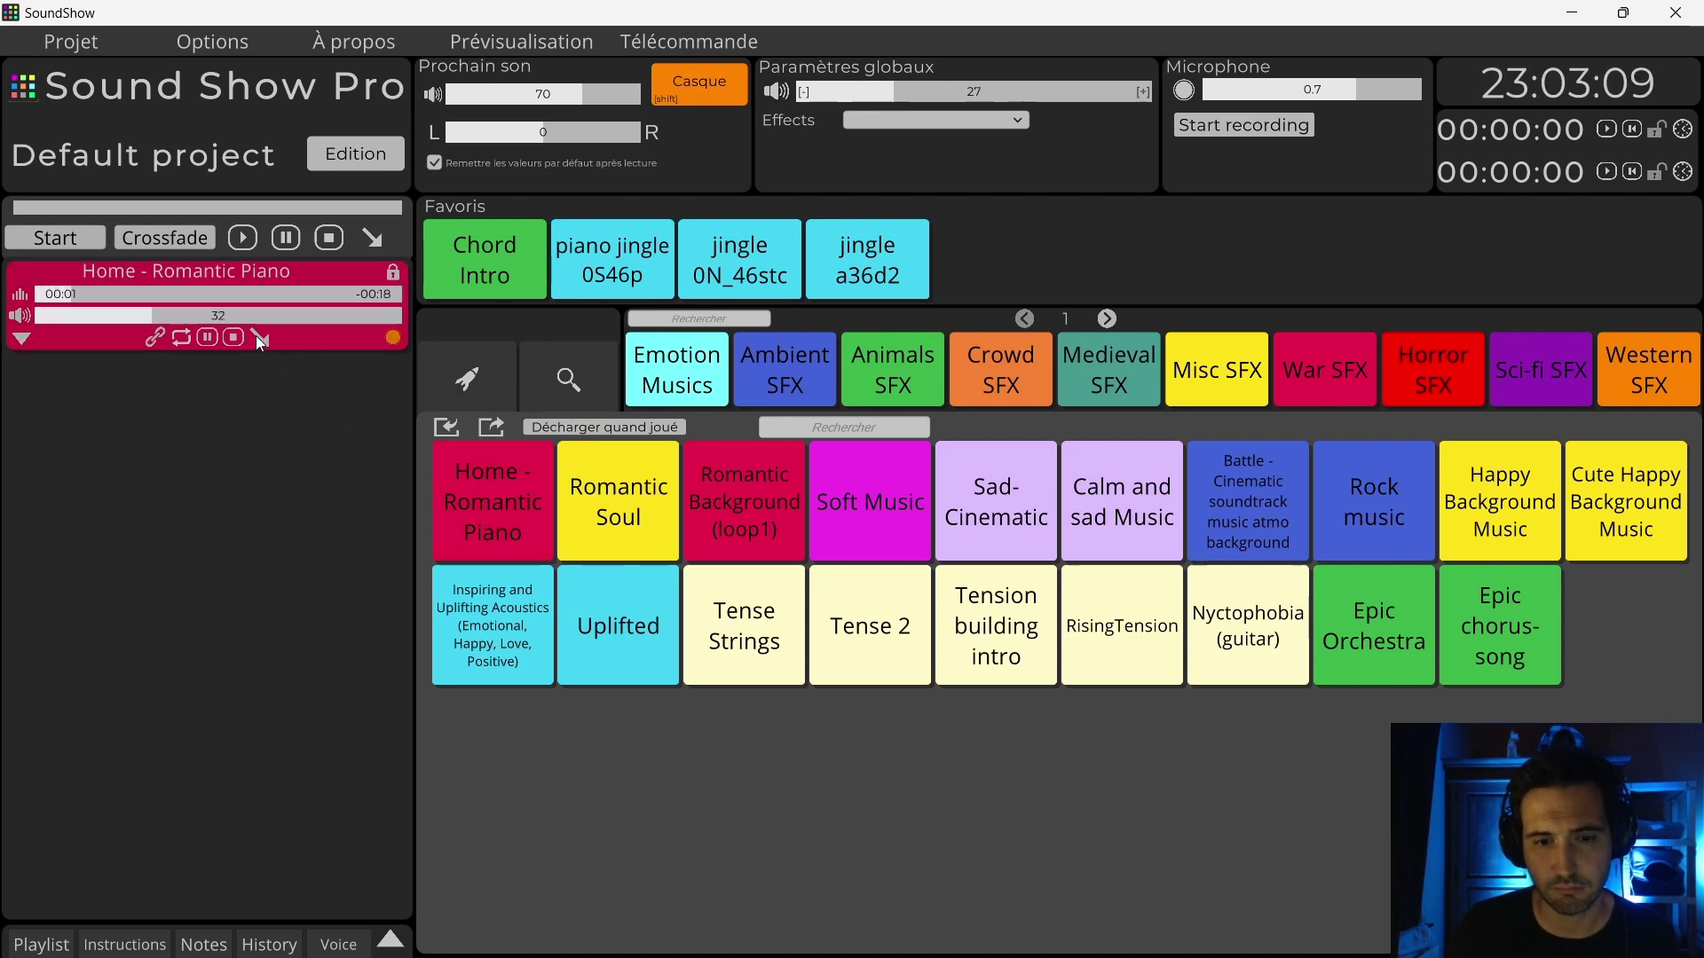
Step: Start Home - Romantic Piano on Casque and reroute it to the Scene output during playback, ending with a fade-out
left_click(499, 525)
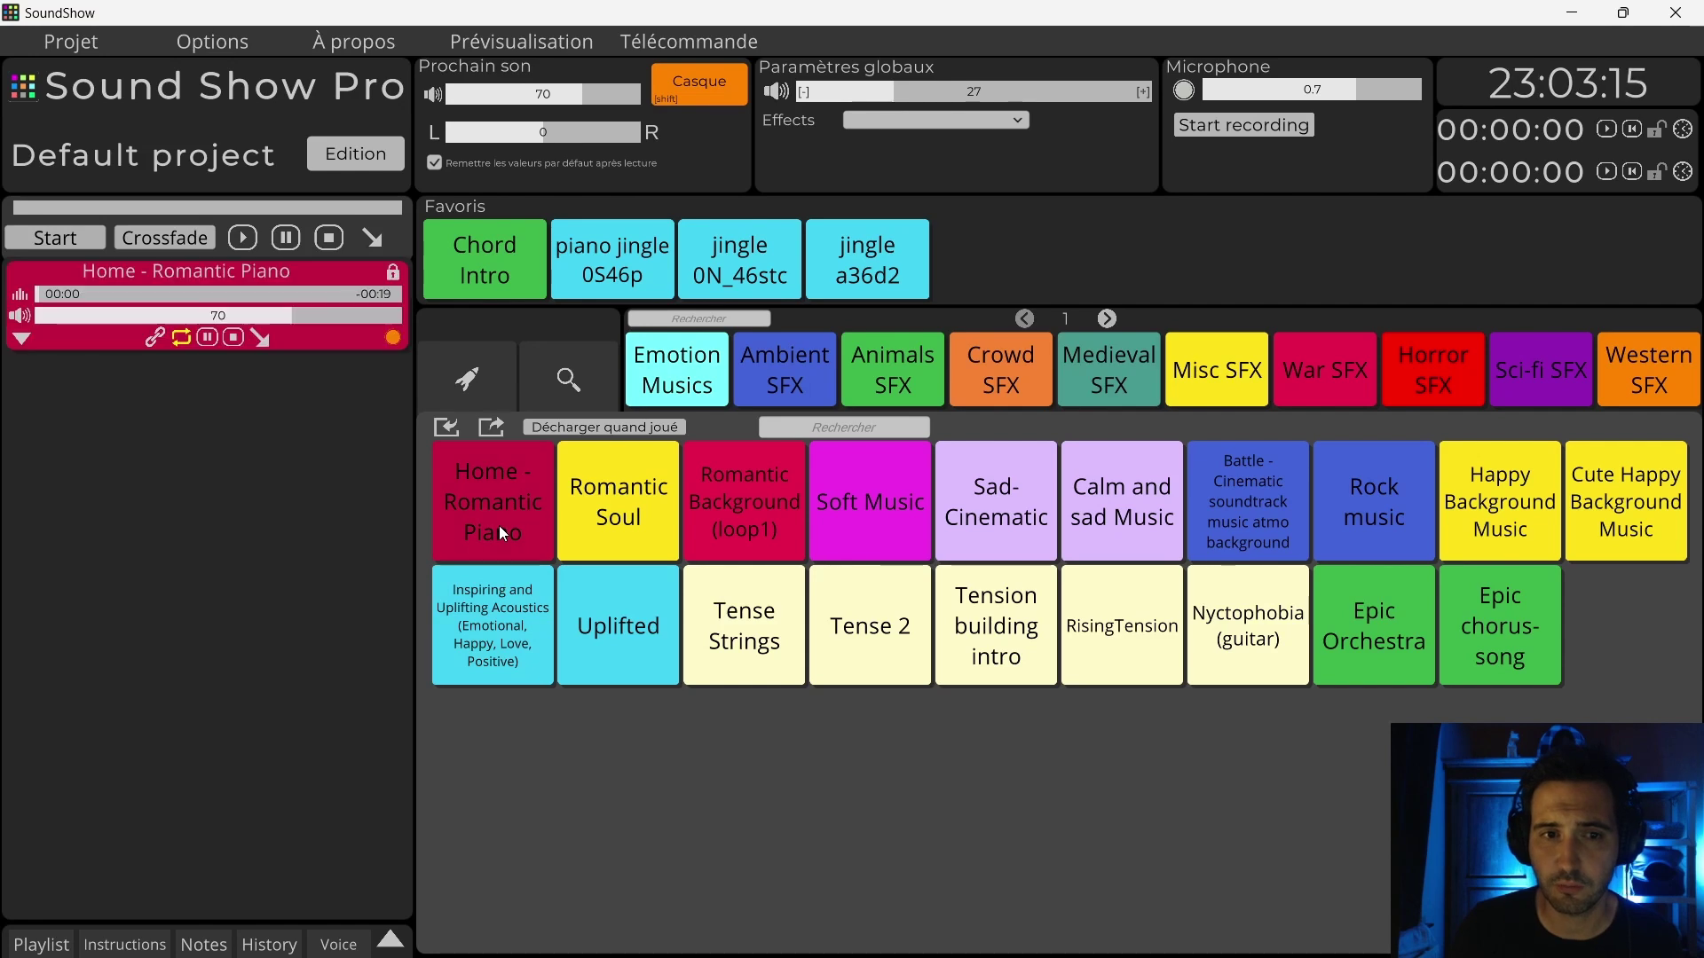
left_click(392, 338)
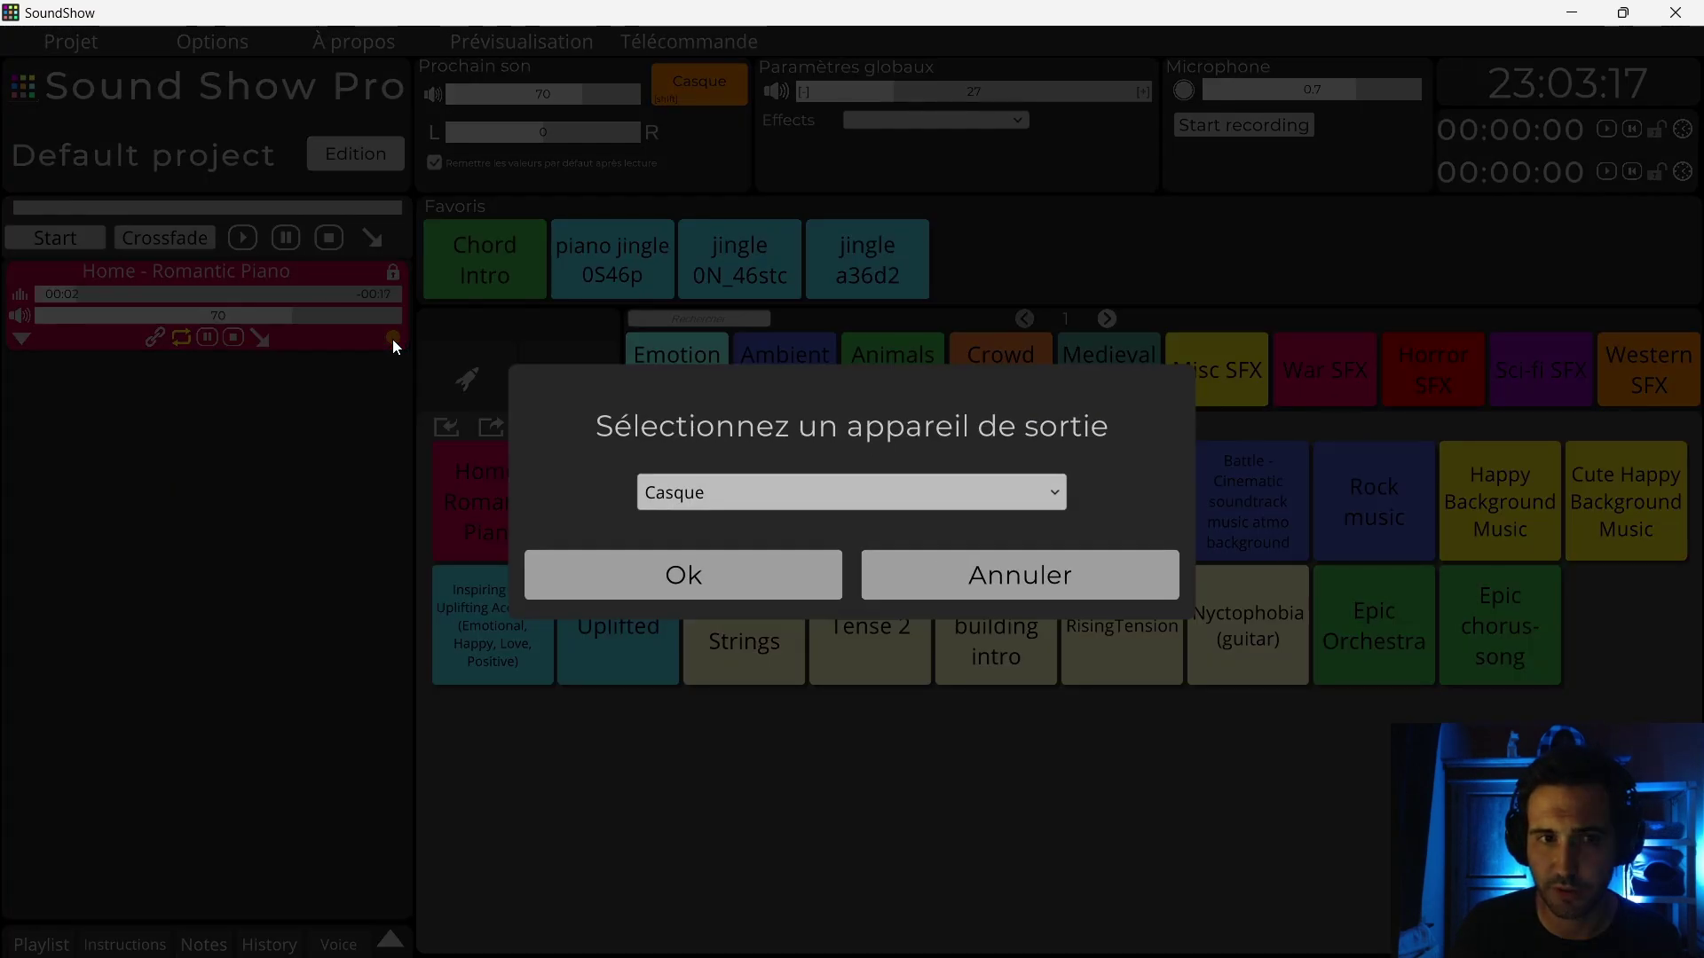
left_click(675, 493)
left_click(685, 528)
left_click(679, 581)
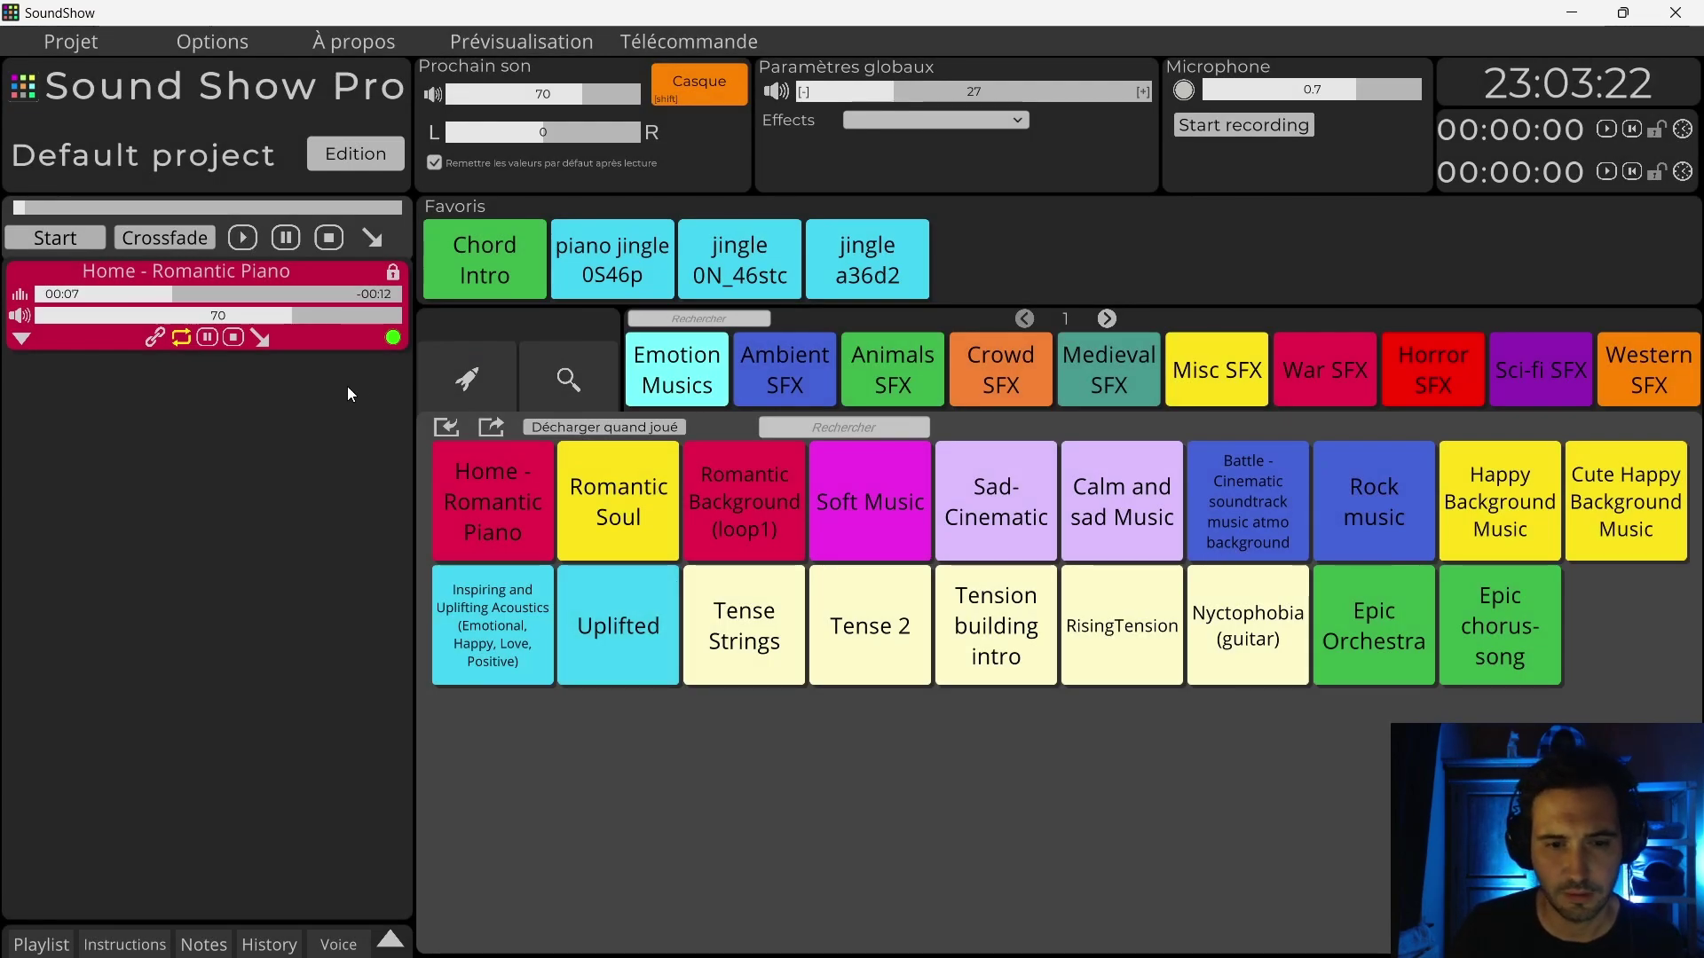
left_click(263, 337)
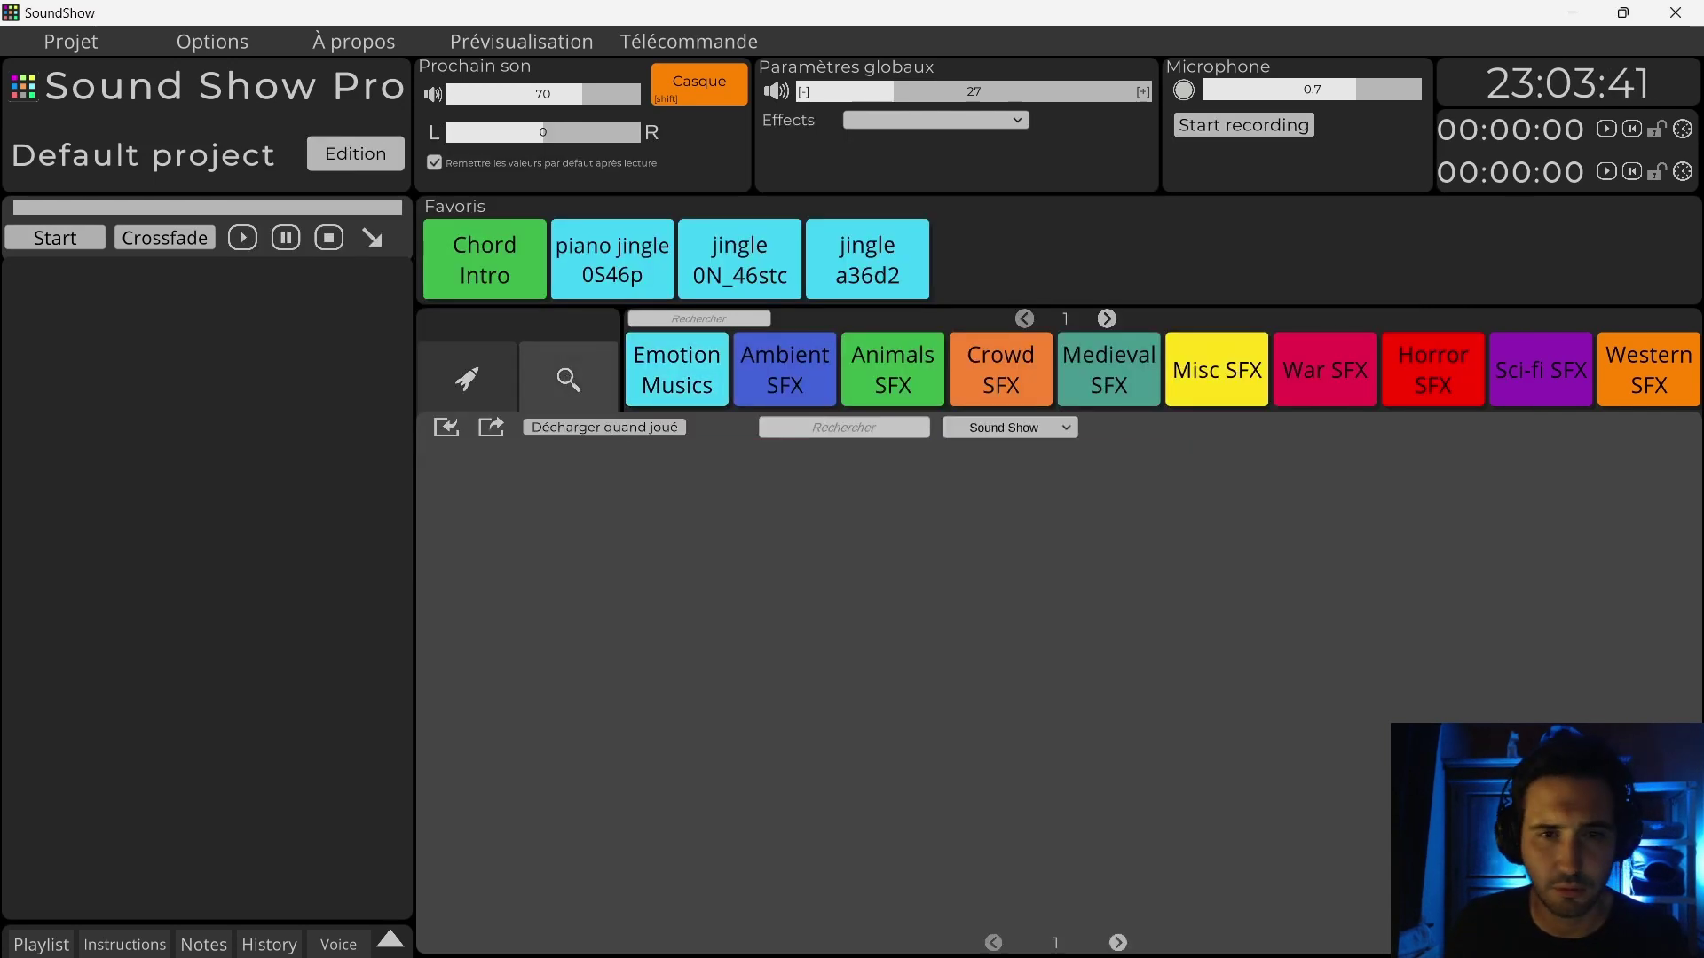
Step: Search FreeSounds.org for "jazz music" and play jazz_music_loop on the Casque output
left_click(894, 428)
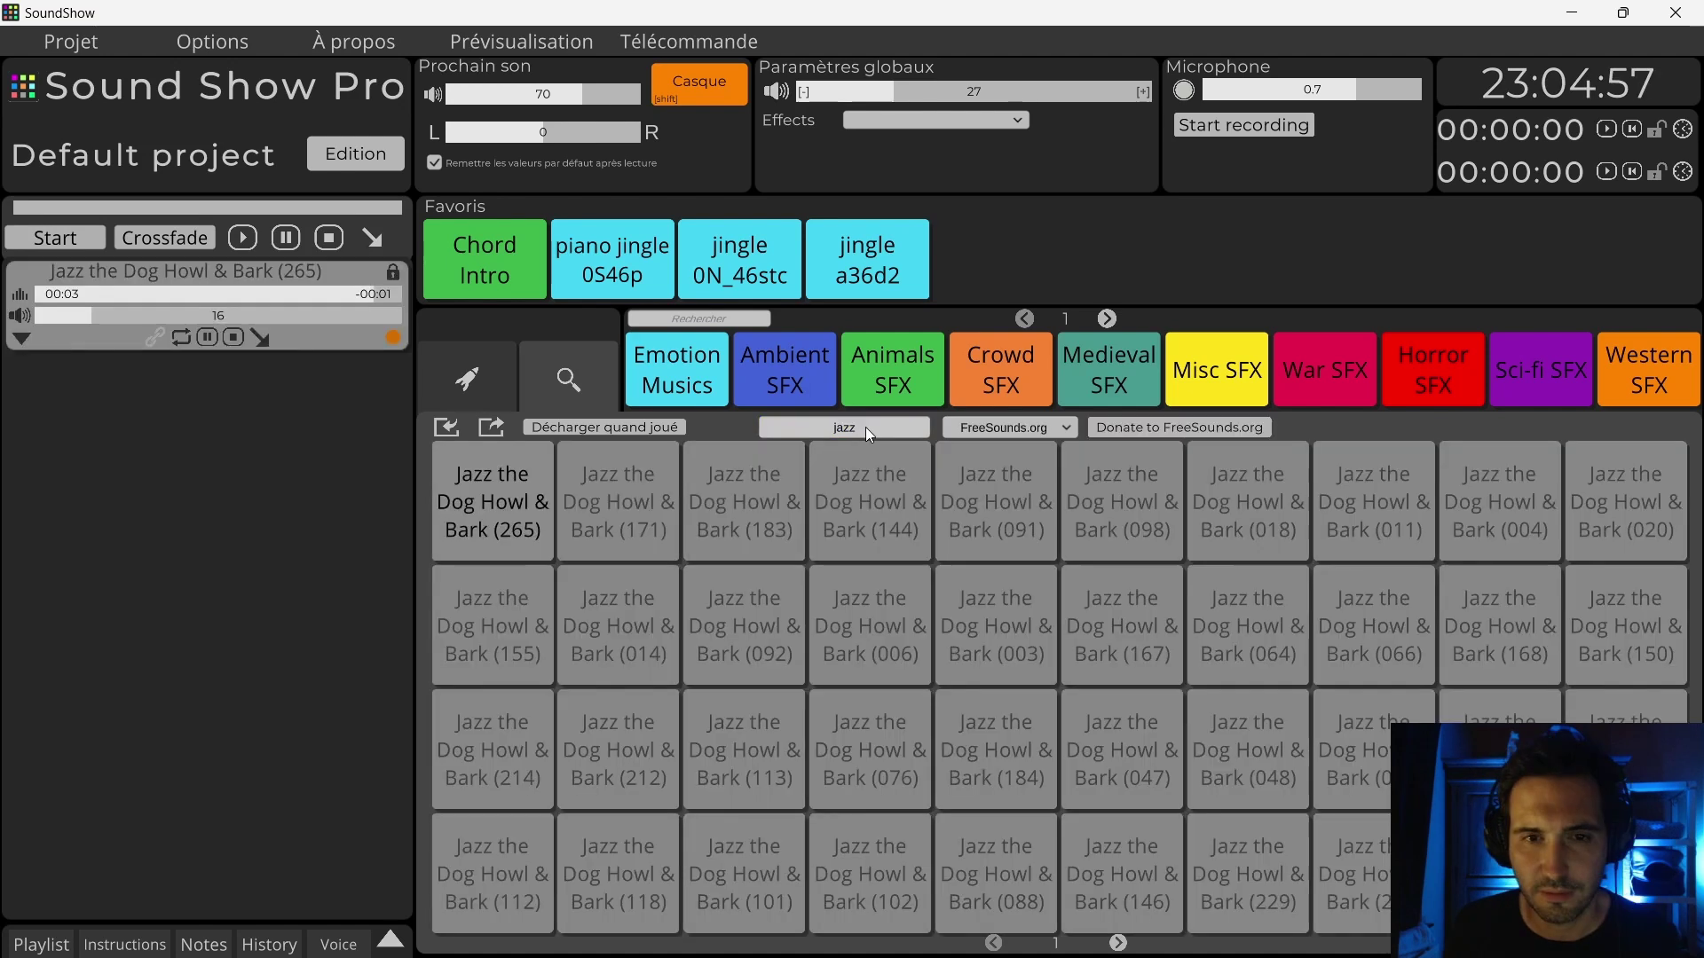
left_click(867, 428)
type("music")
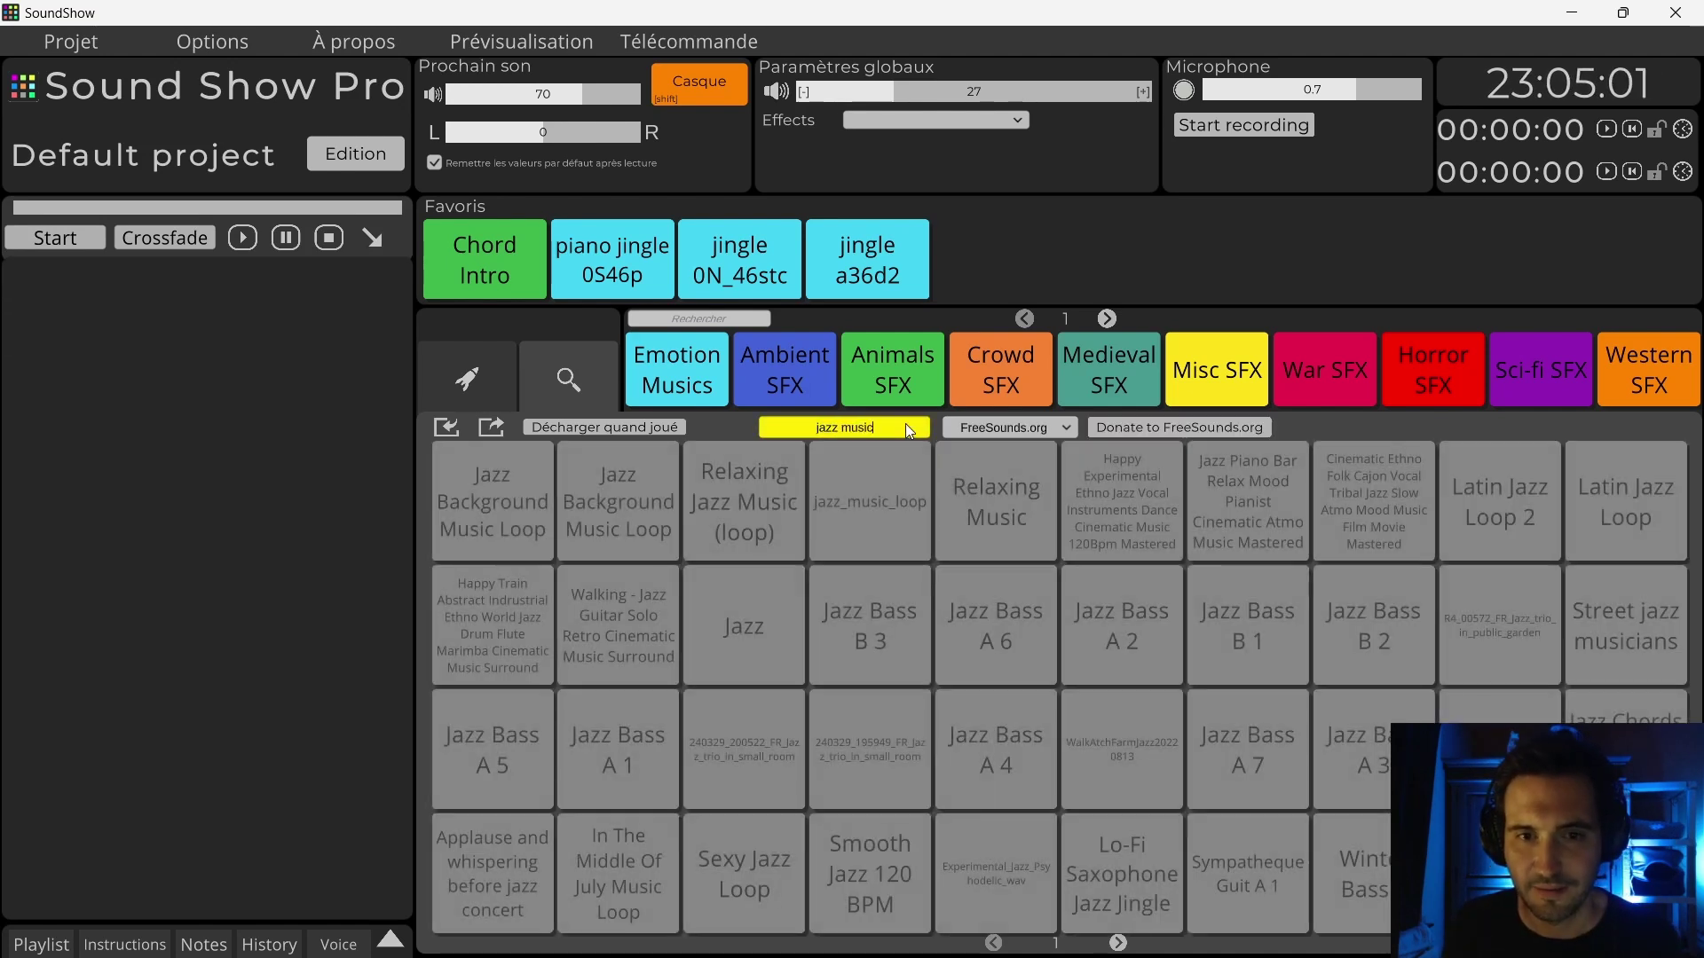
mouse_move(845, 518)
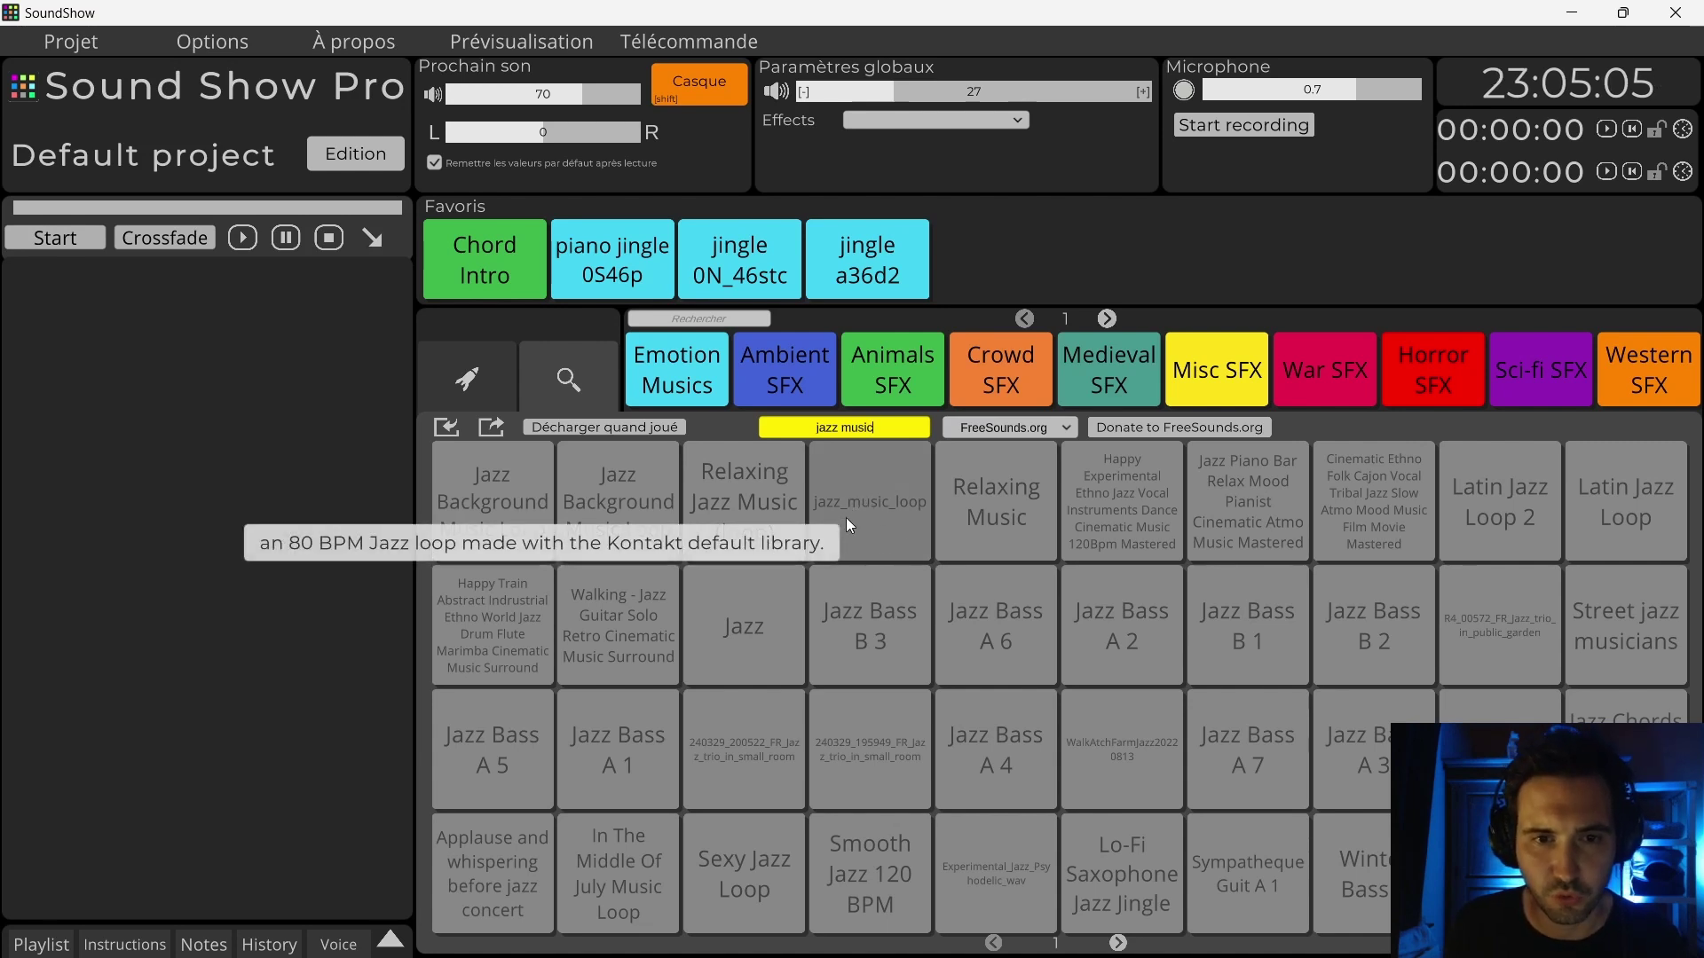
left_click(864, 529)
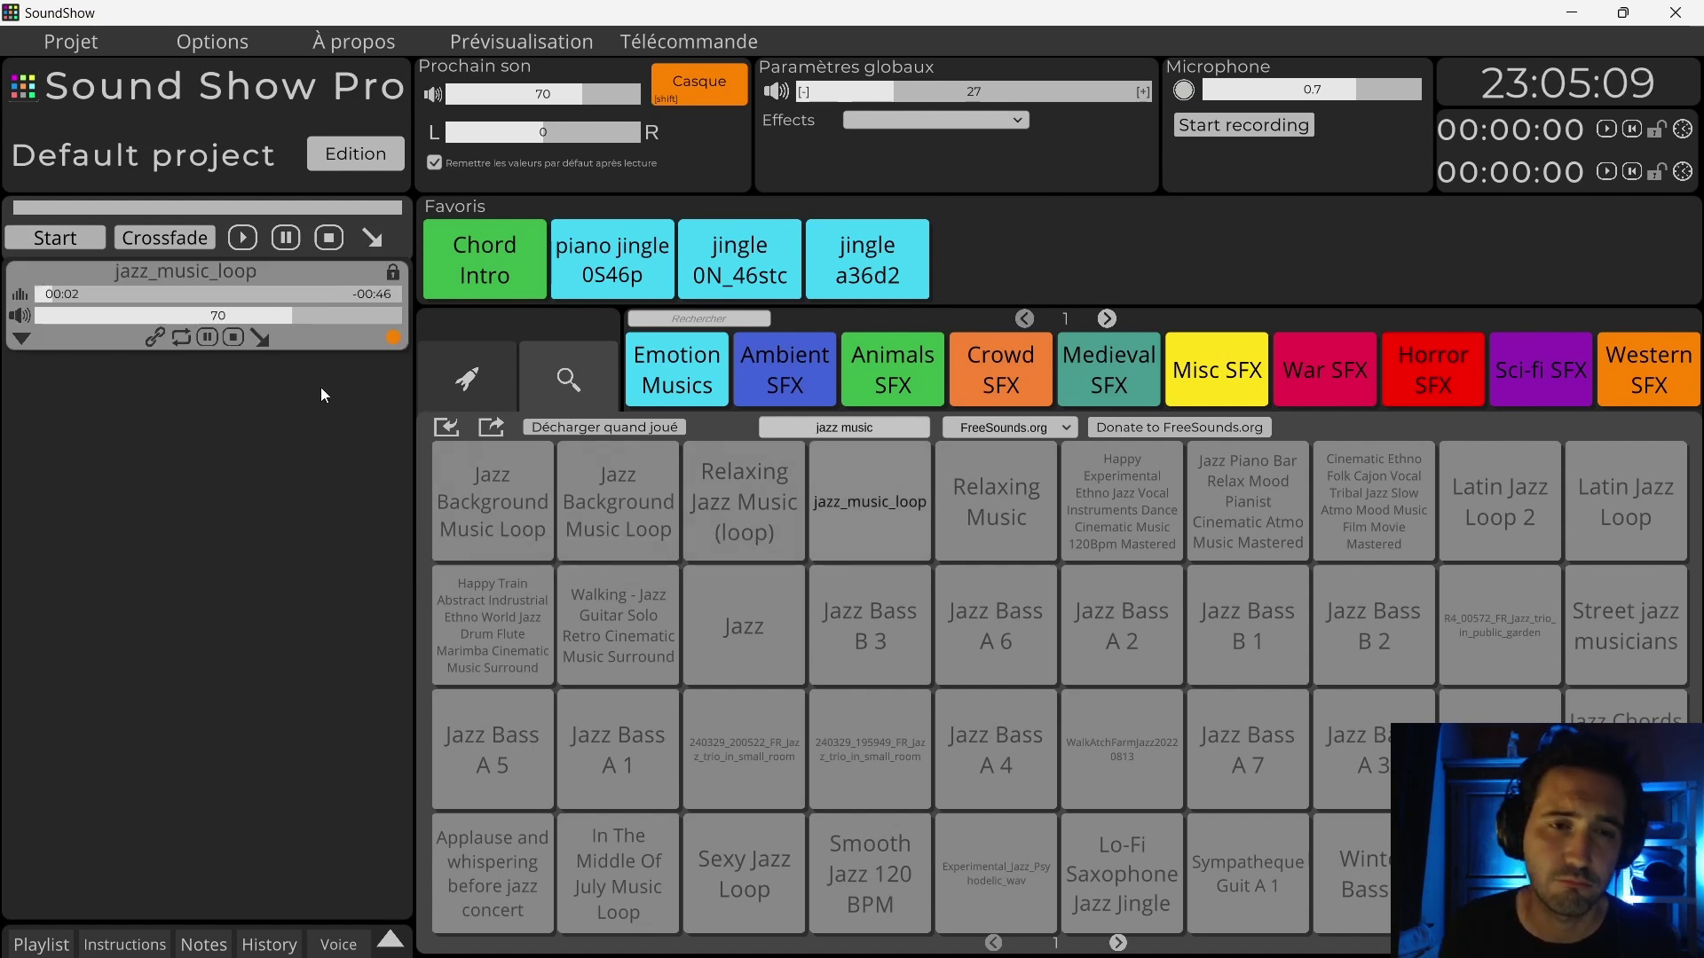
Step: Reroute the playing jazz_music_loop to the Scene output and fade it out
left_click(395, 342)
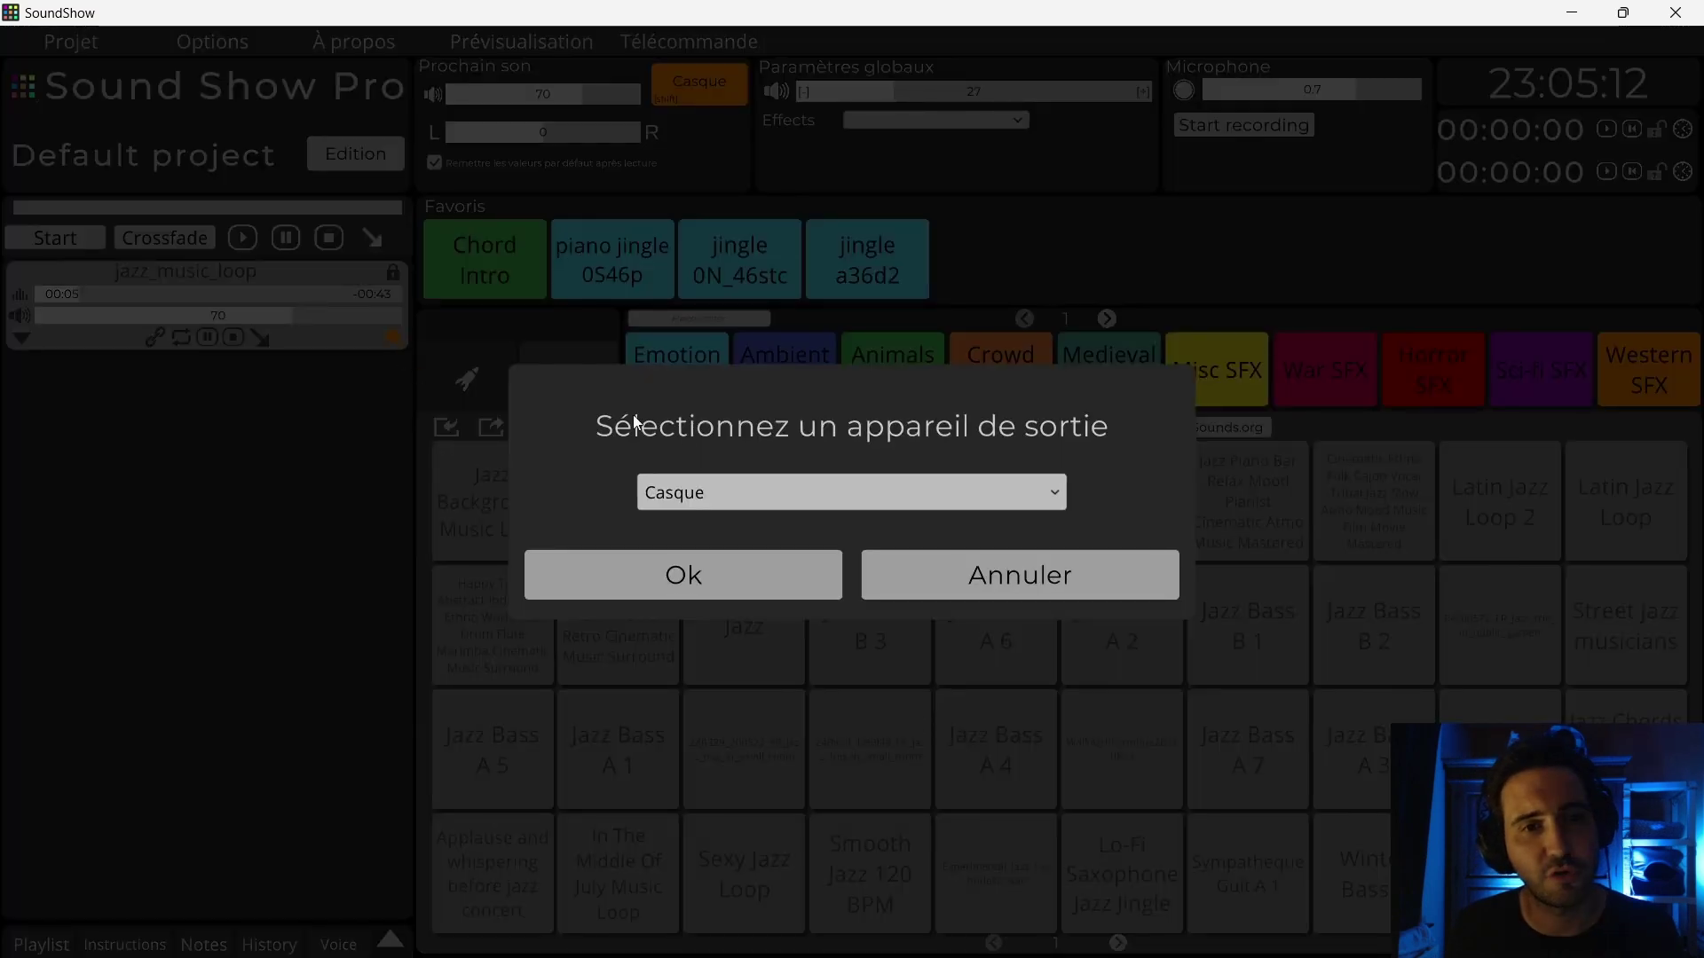
left_click(689, 492)
left_click(678, 525)
left_click(665, 572)
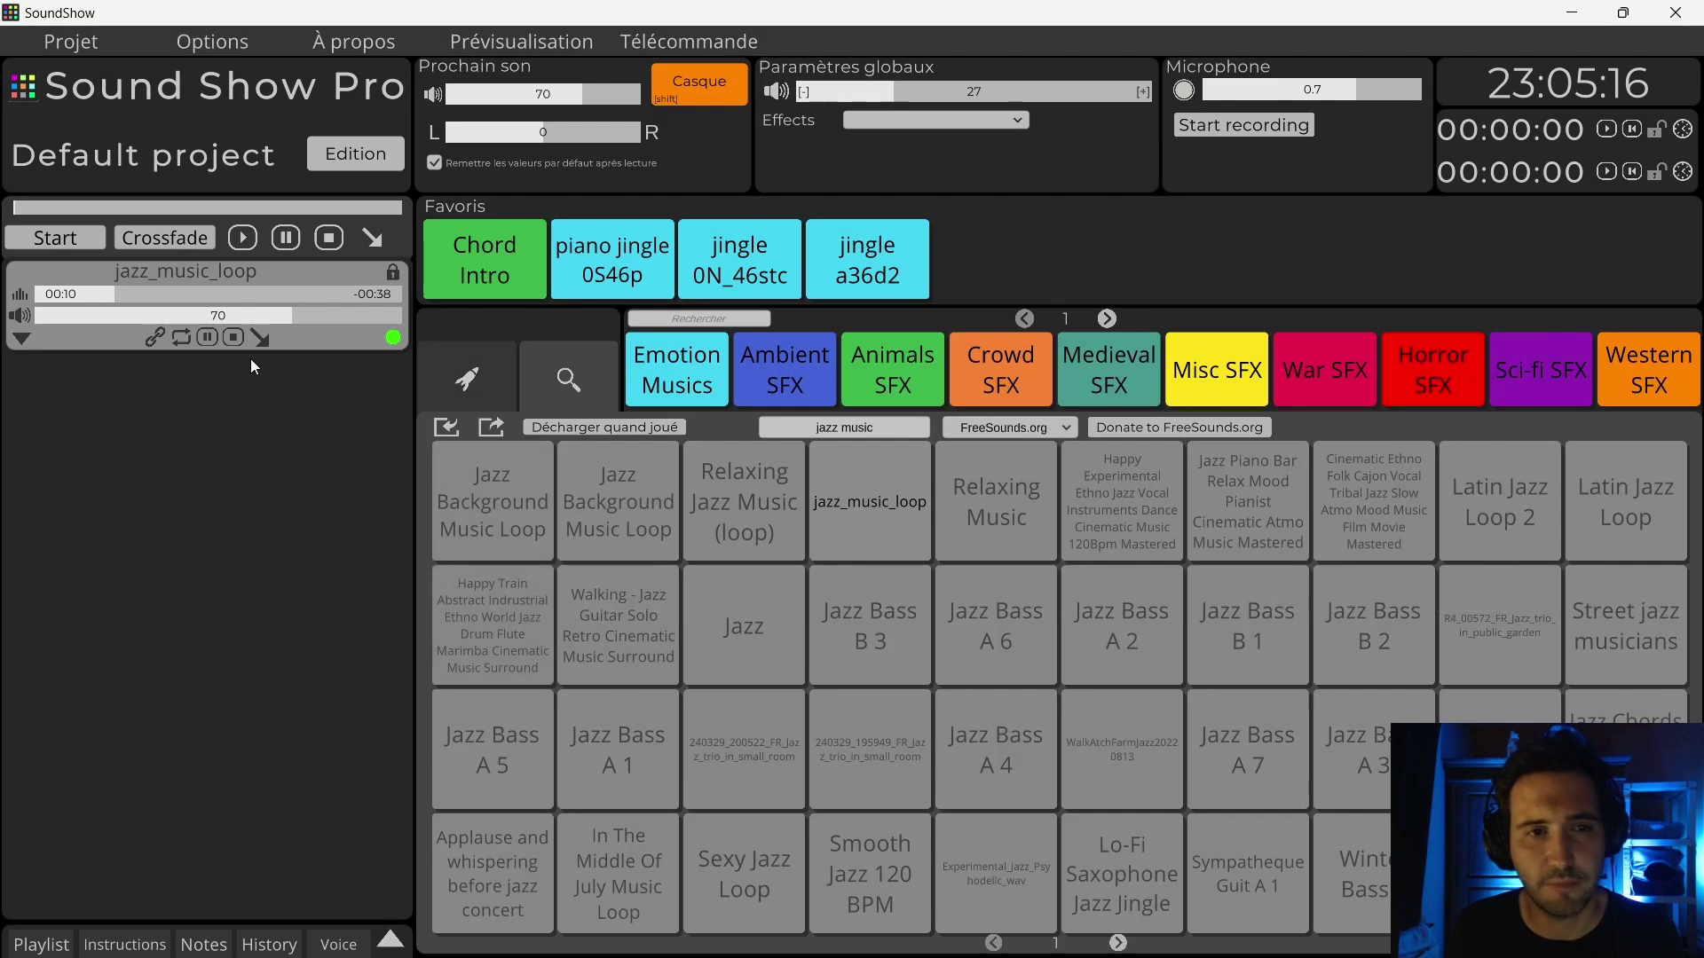
left_click(266, 338)
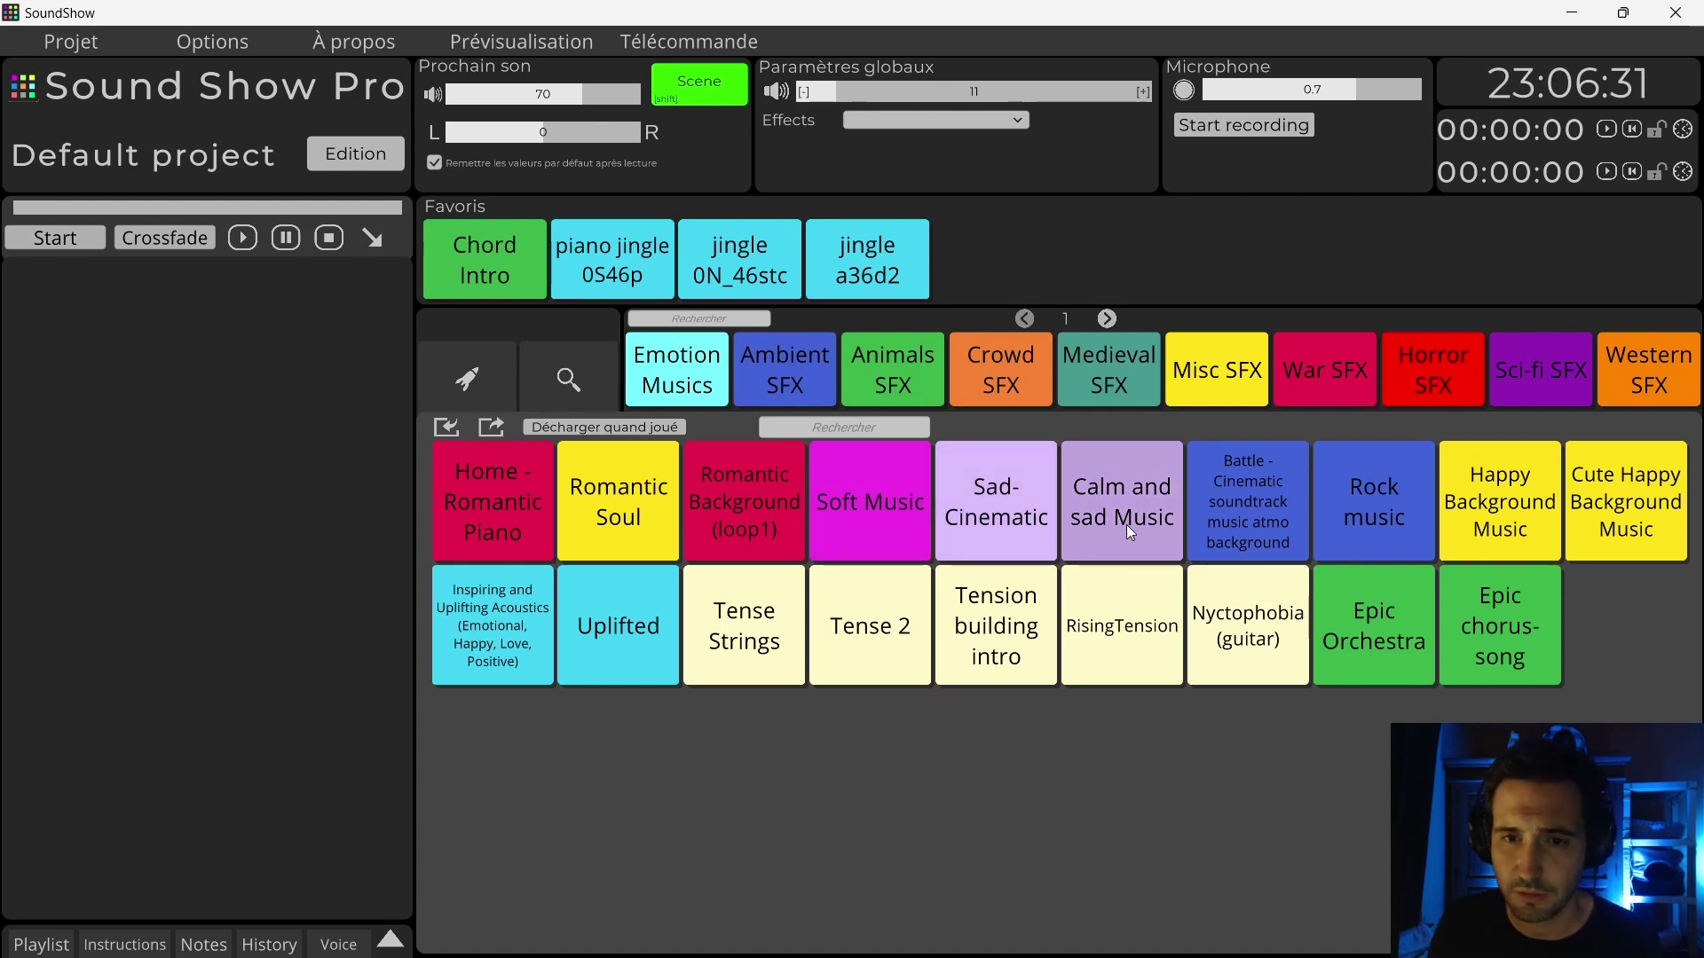
Step: Add Soft Music and Calm and sad Music from Emotion Musics to the quick launch list
mouse_move(1128, 531)
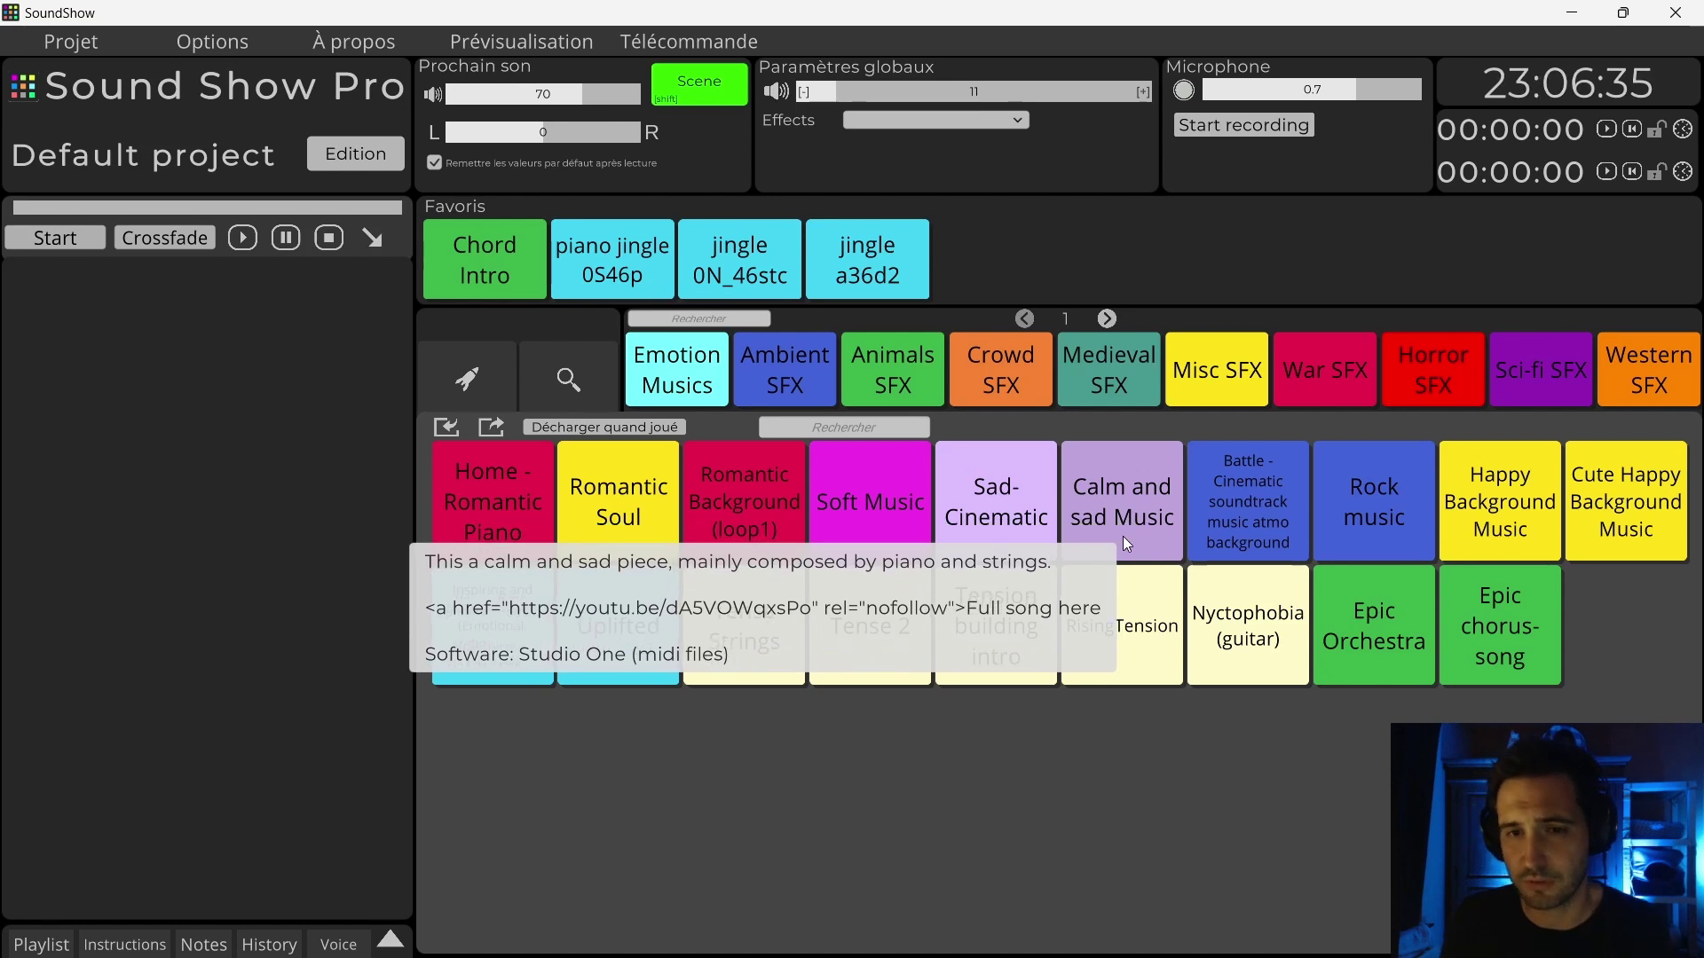
left_click(1122, 536)
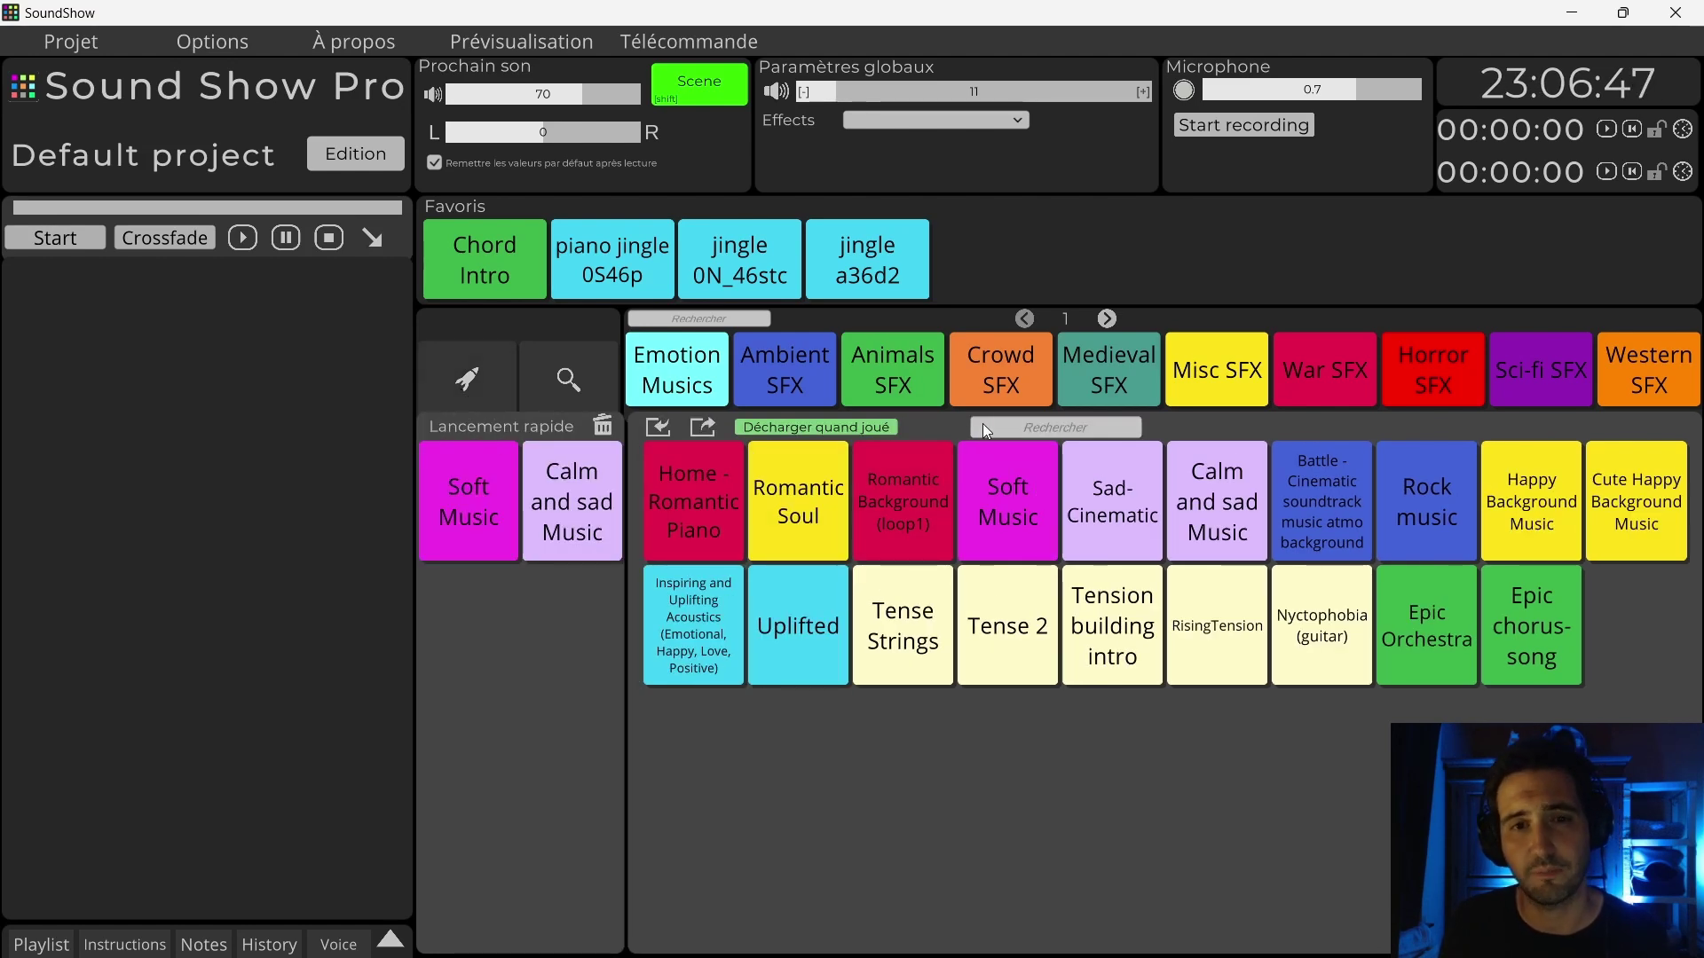
Step: Search FreeSounds.org for "church" and add Church Bells, Distant, A to the quick launch list, clearing the search text
left_click(1000, 426)
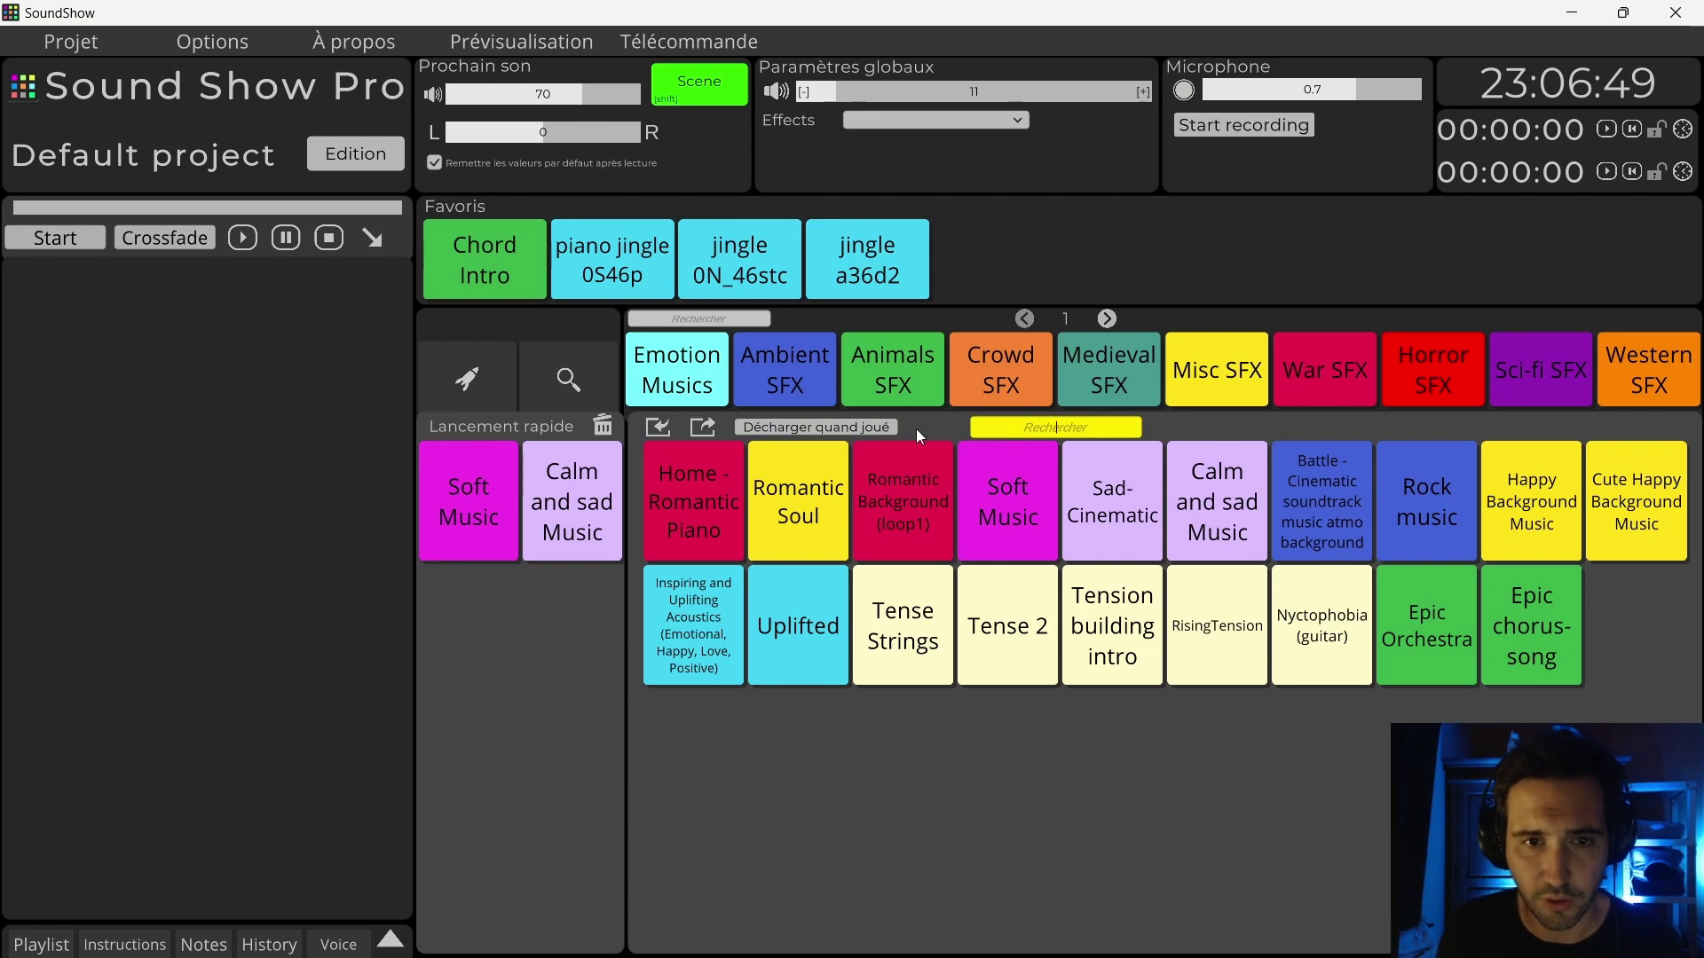
left_click(553, 382)
left_click(1056, 430)
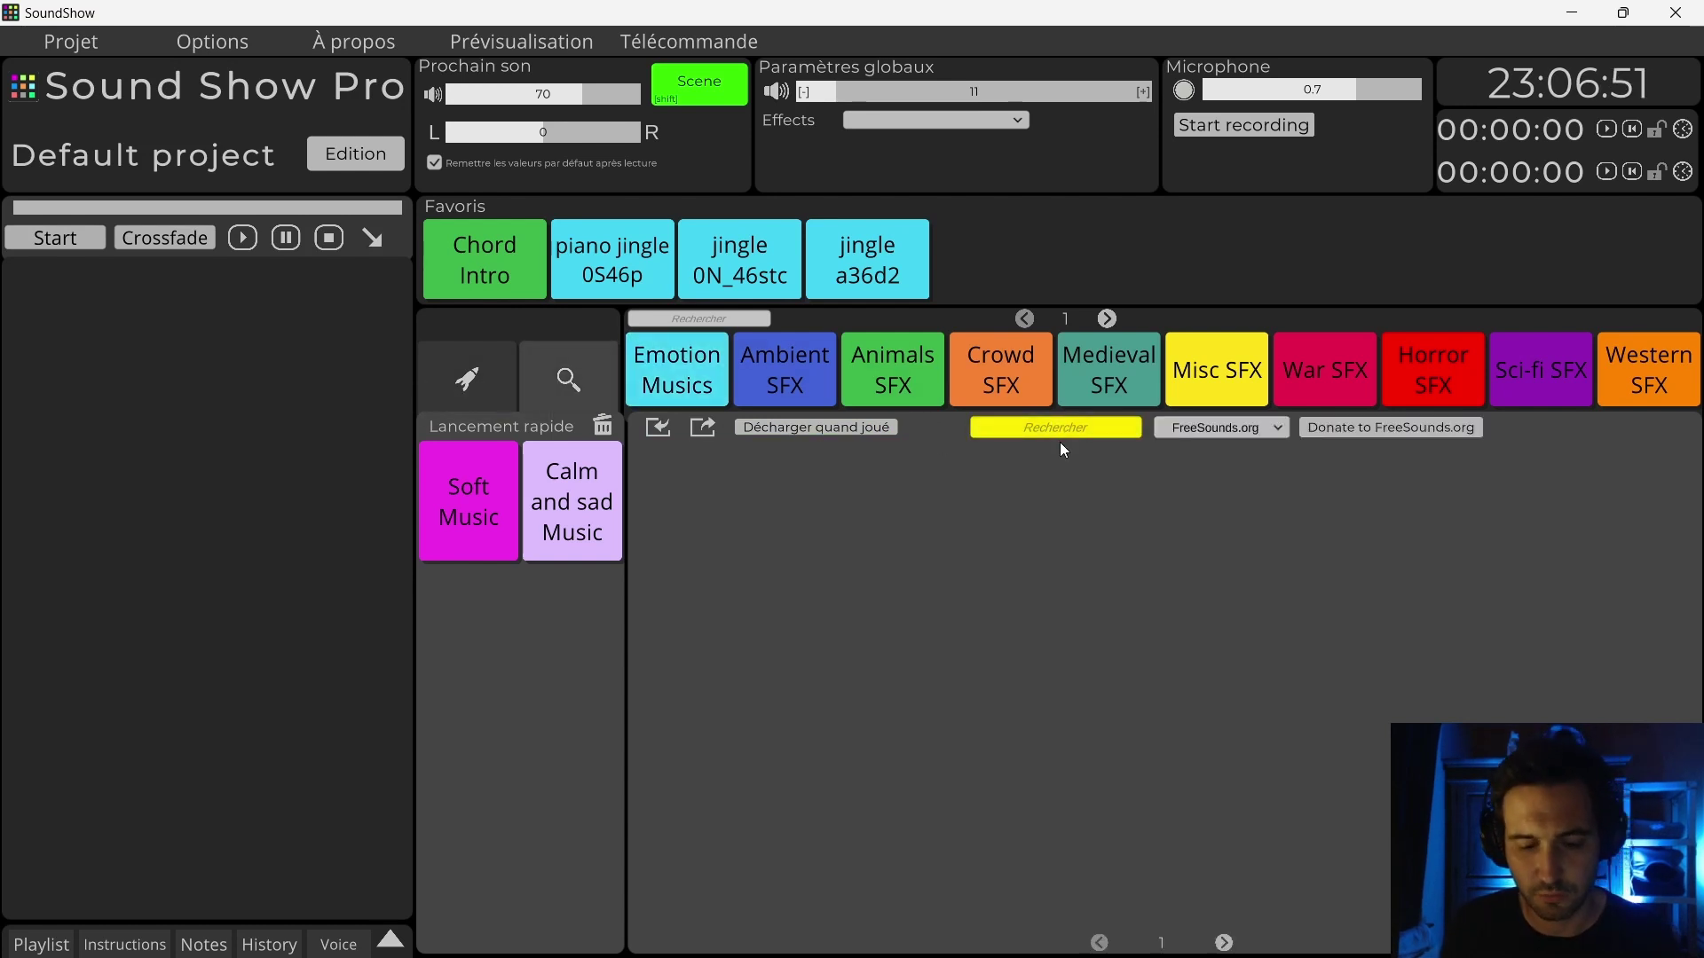
type("mari")
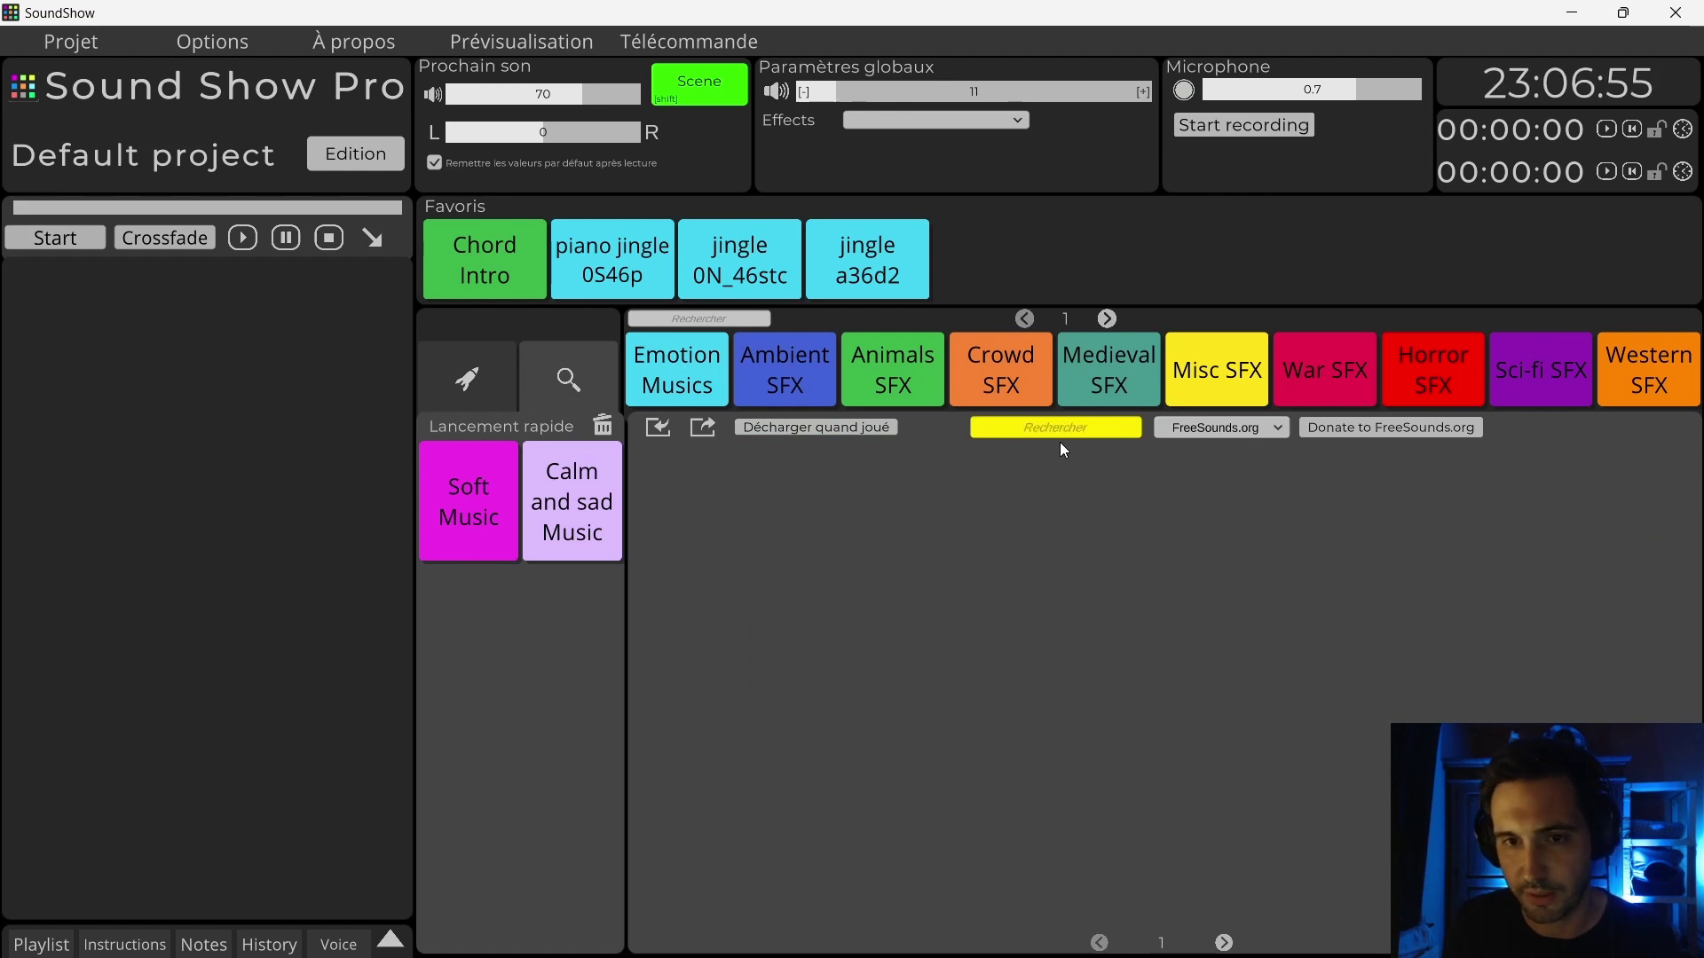
type("dchurch")
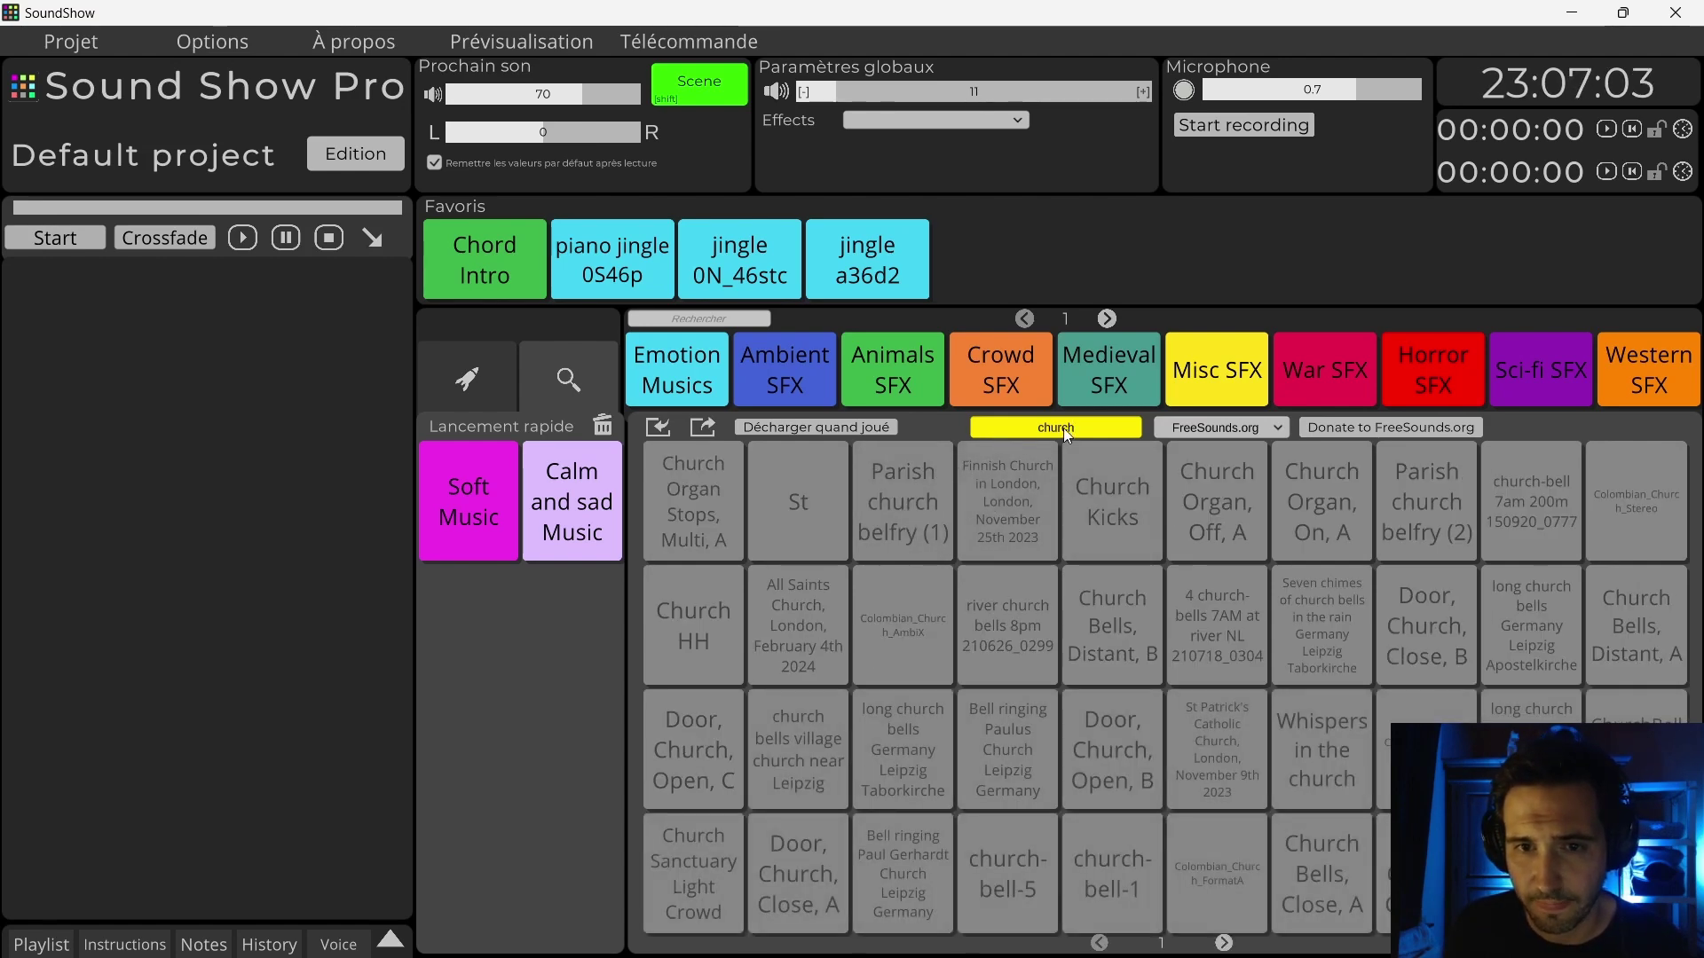
left_click(1632, 637)
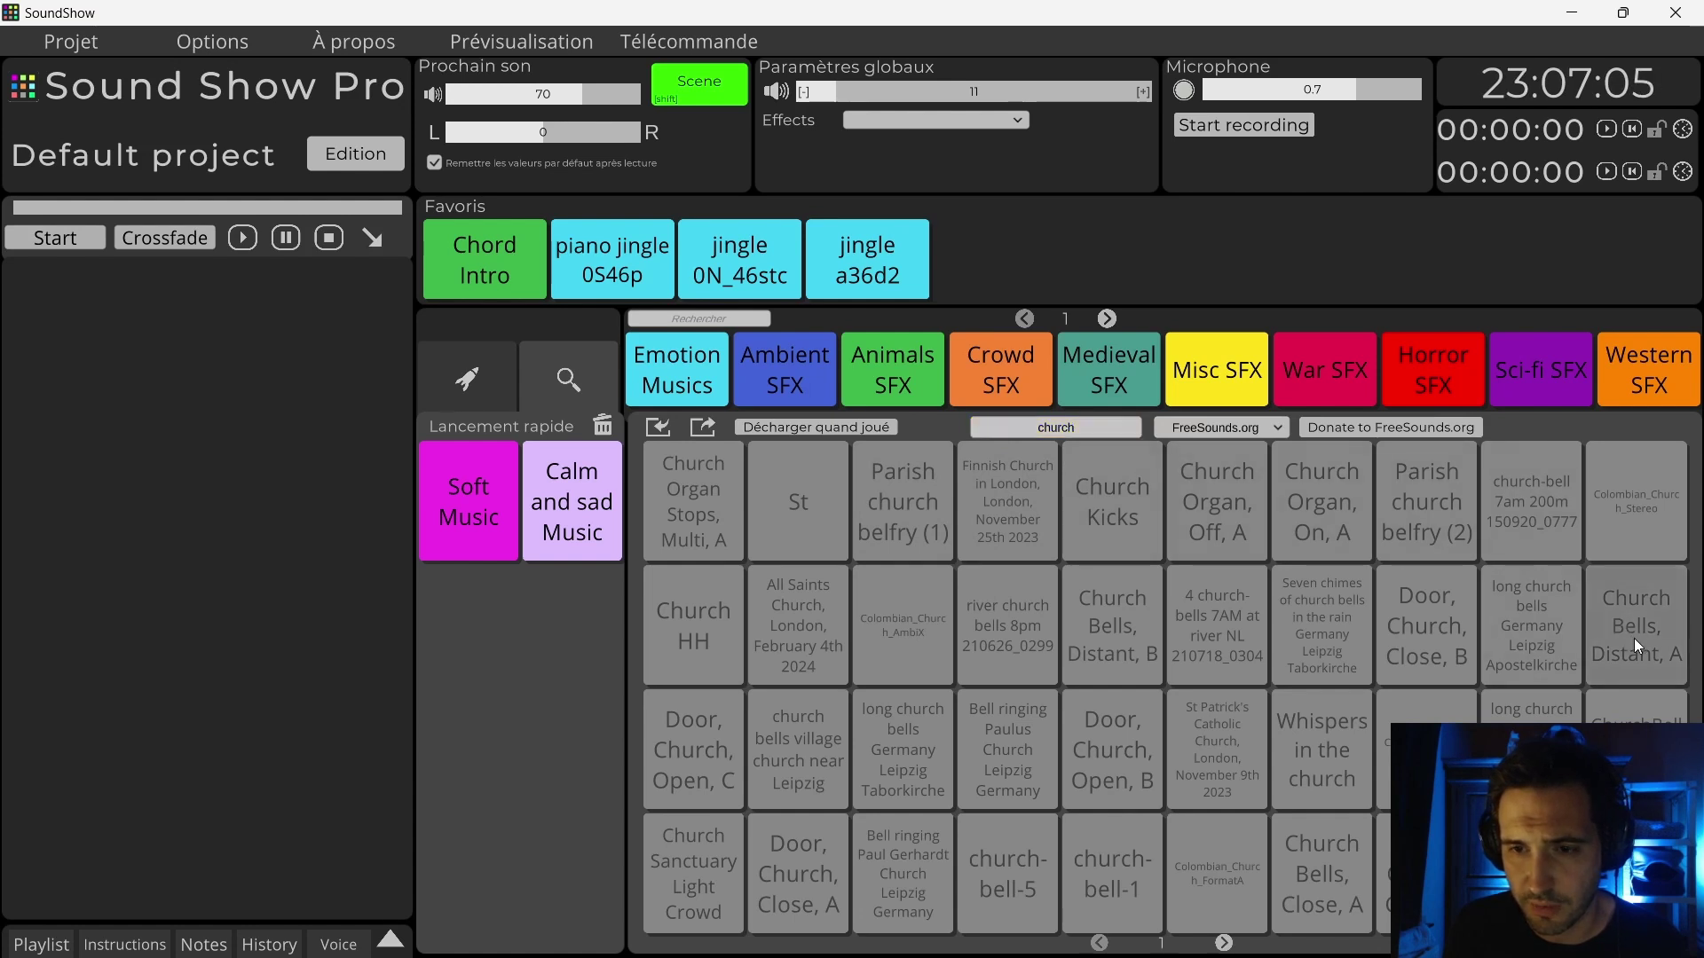
left_click(1636, 624)
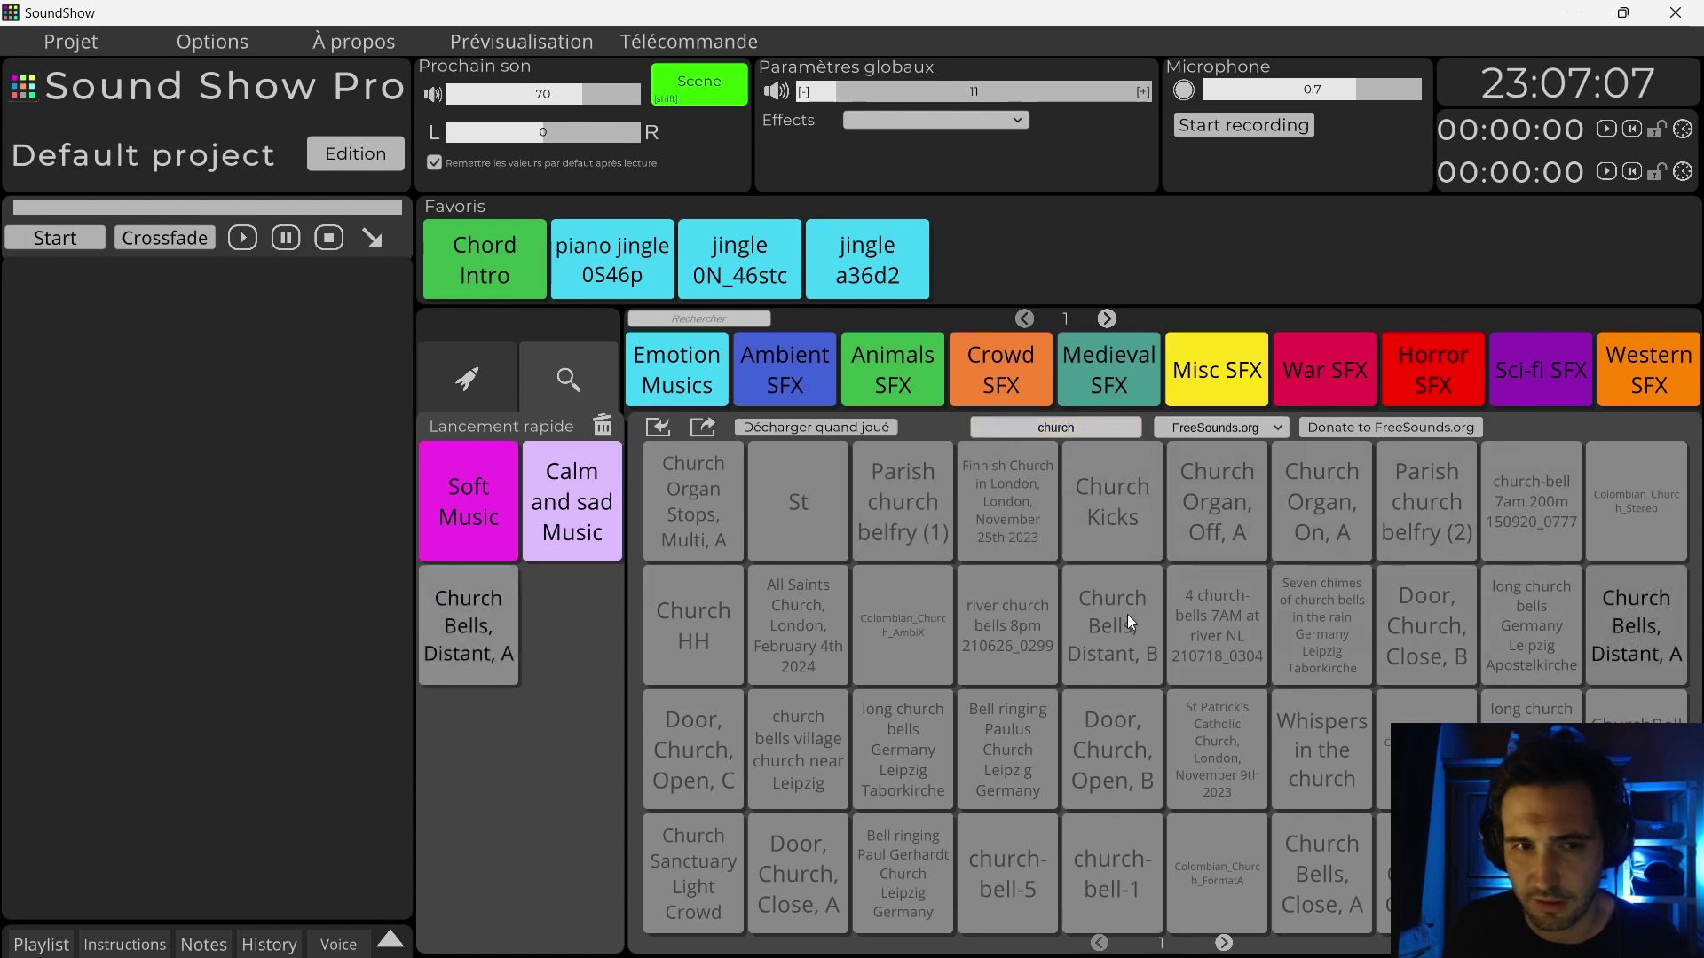
left_click(1082, 430)
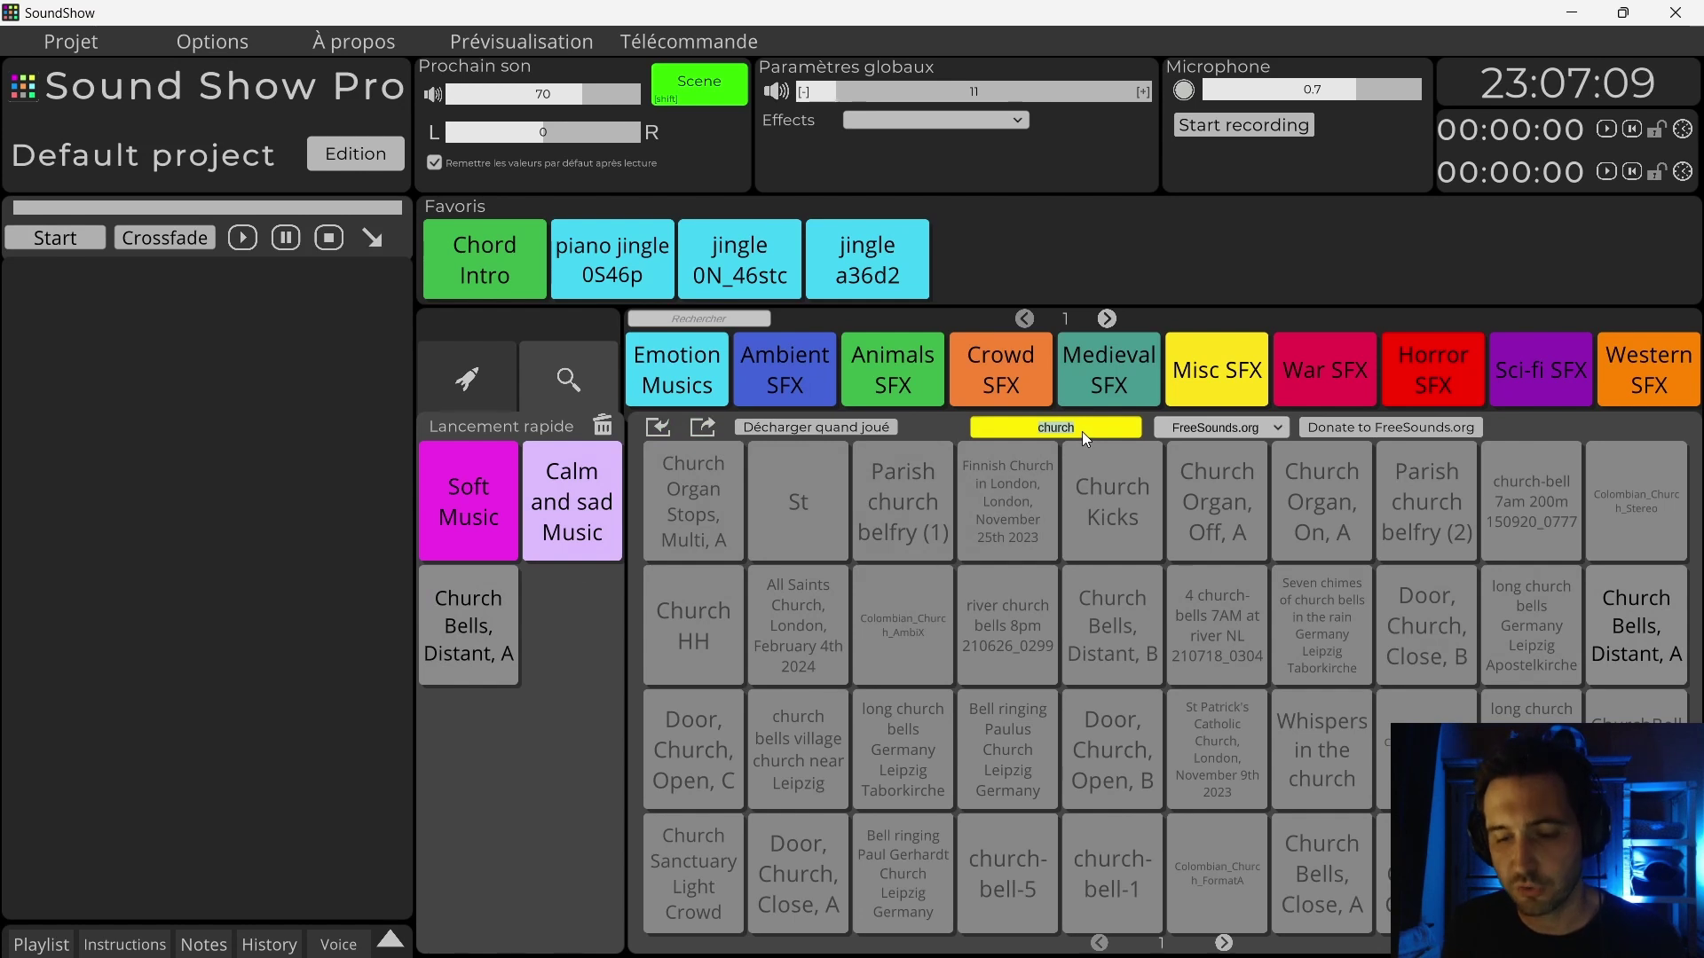
key("BackSpace")
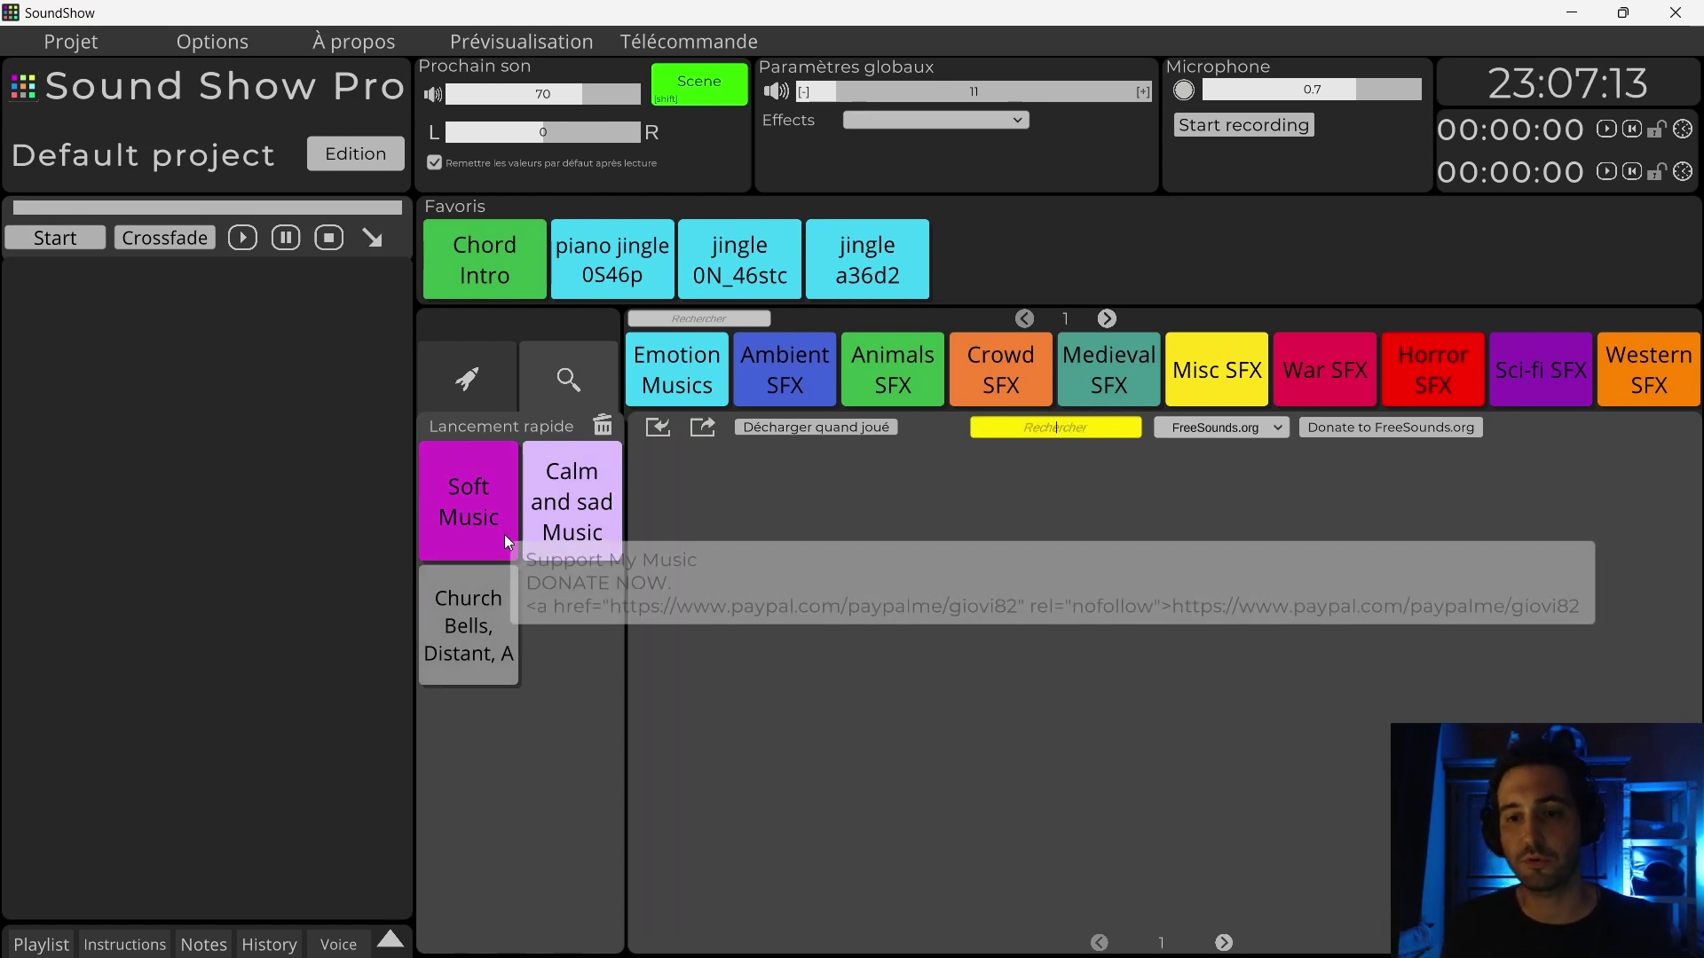
Step: Play Church Bells, Distant, A from the quick launch list and fade it out
left_click(480, 647)
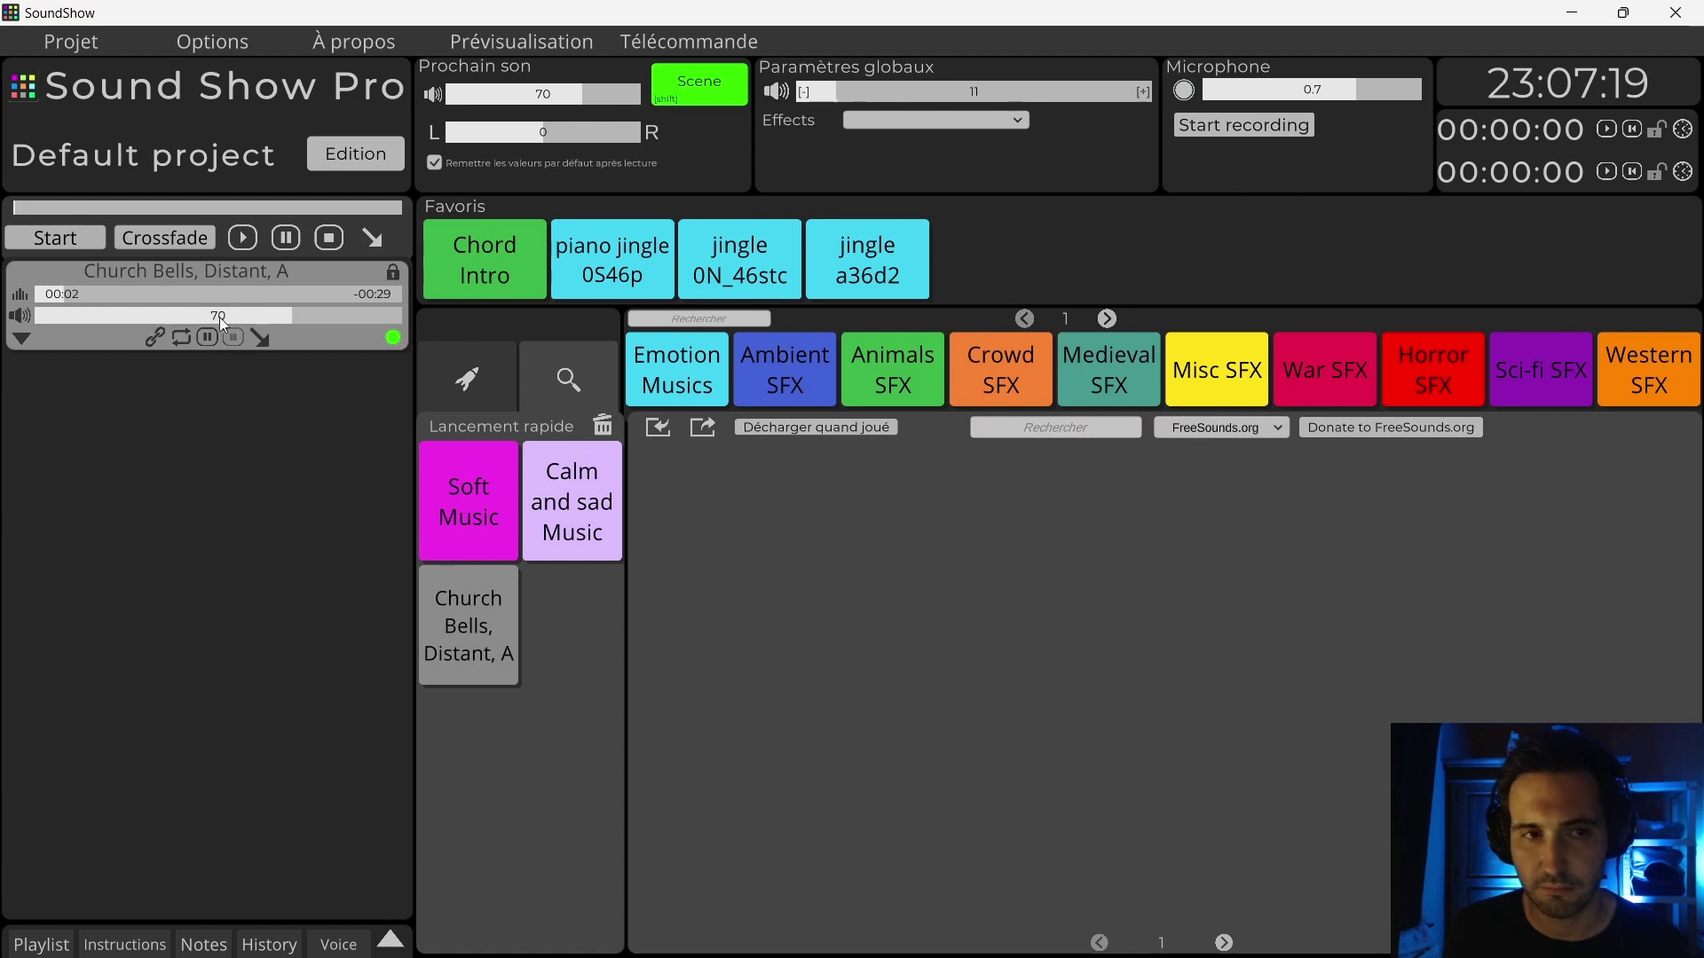
left_click(266, 346)
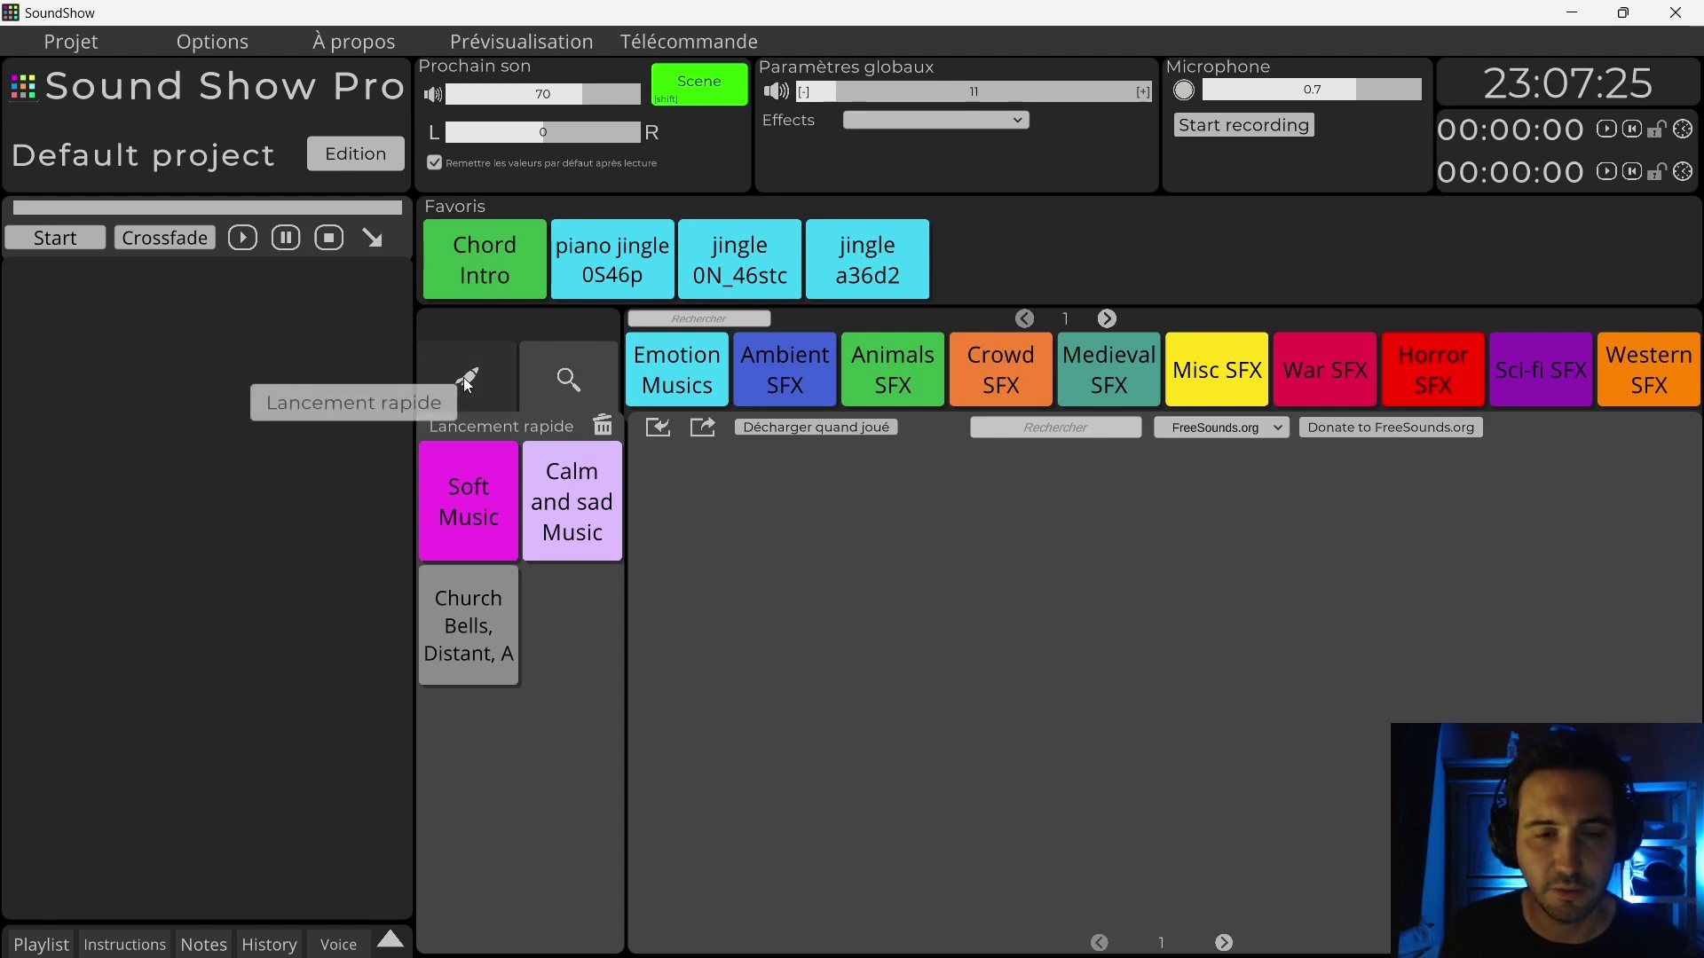
Step: Remove Soft Music from the quick launch list
left_click(474, 484)
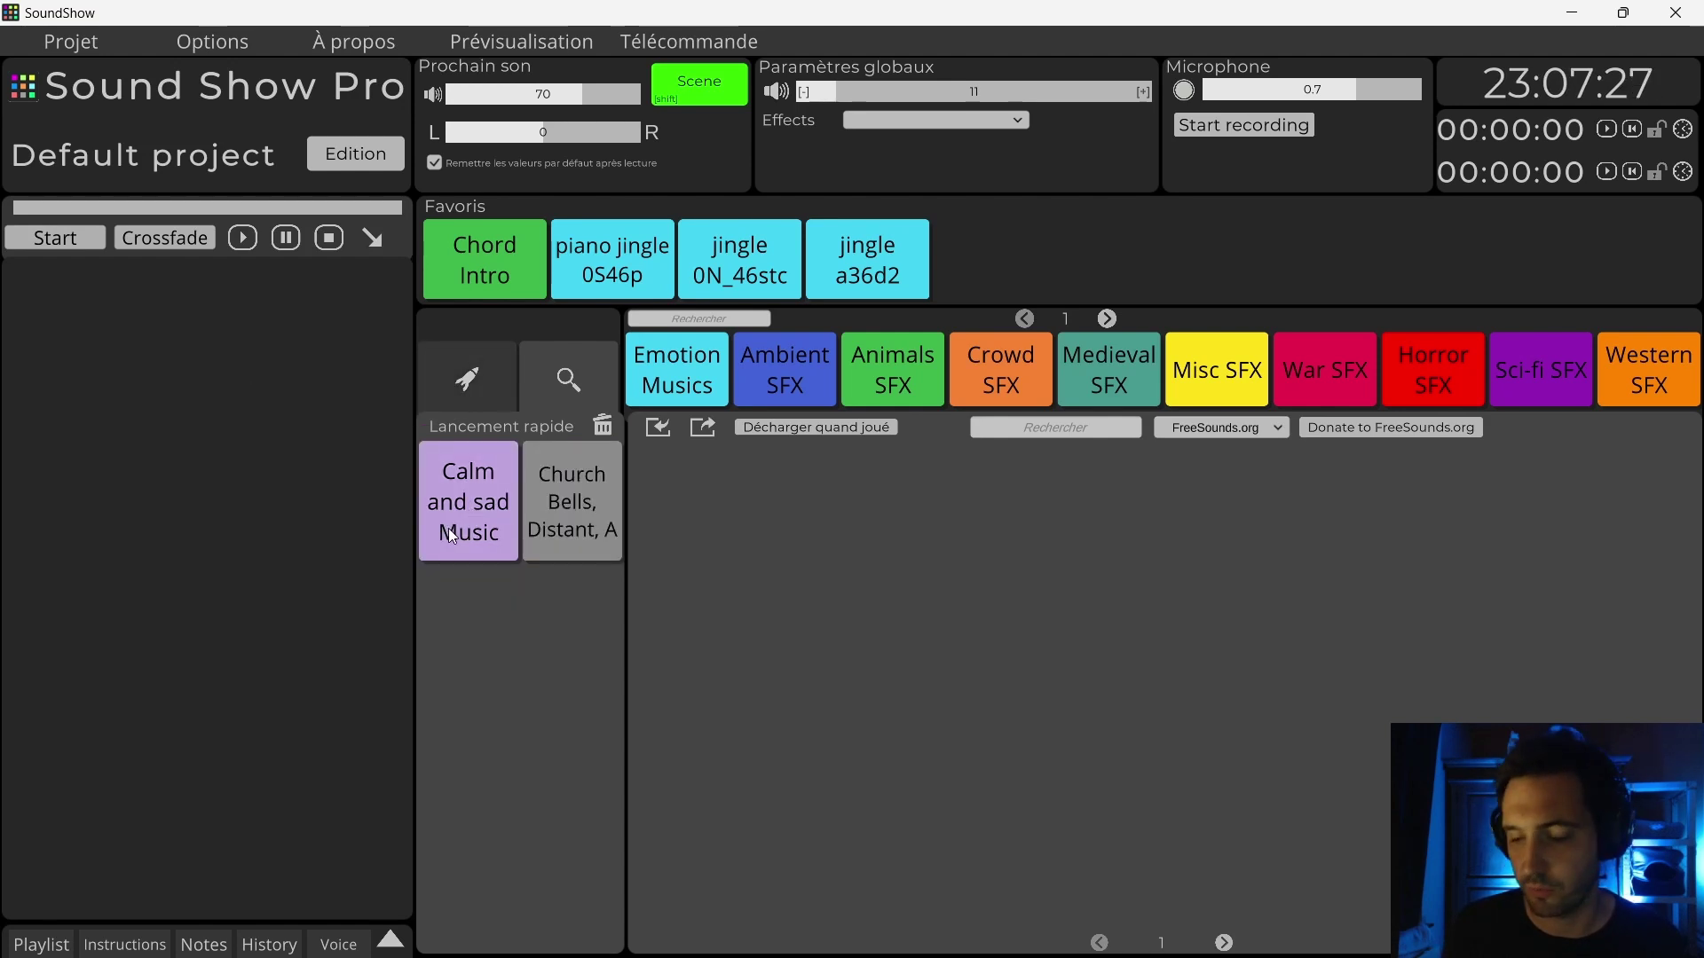
left_click(451, 530)
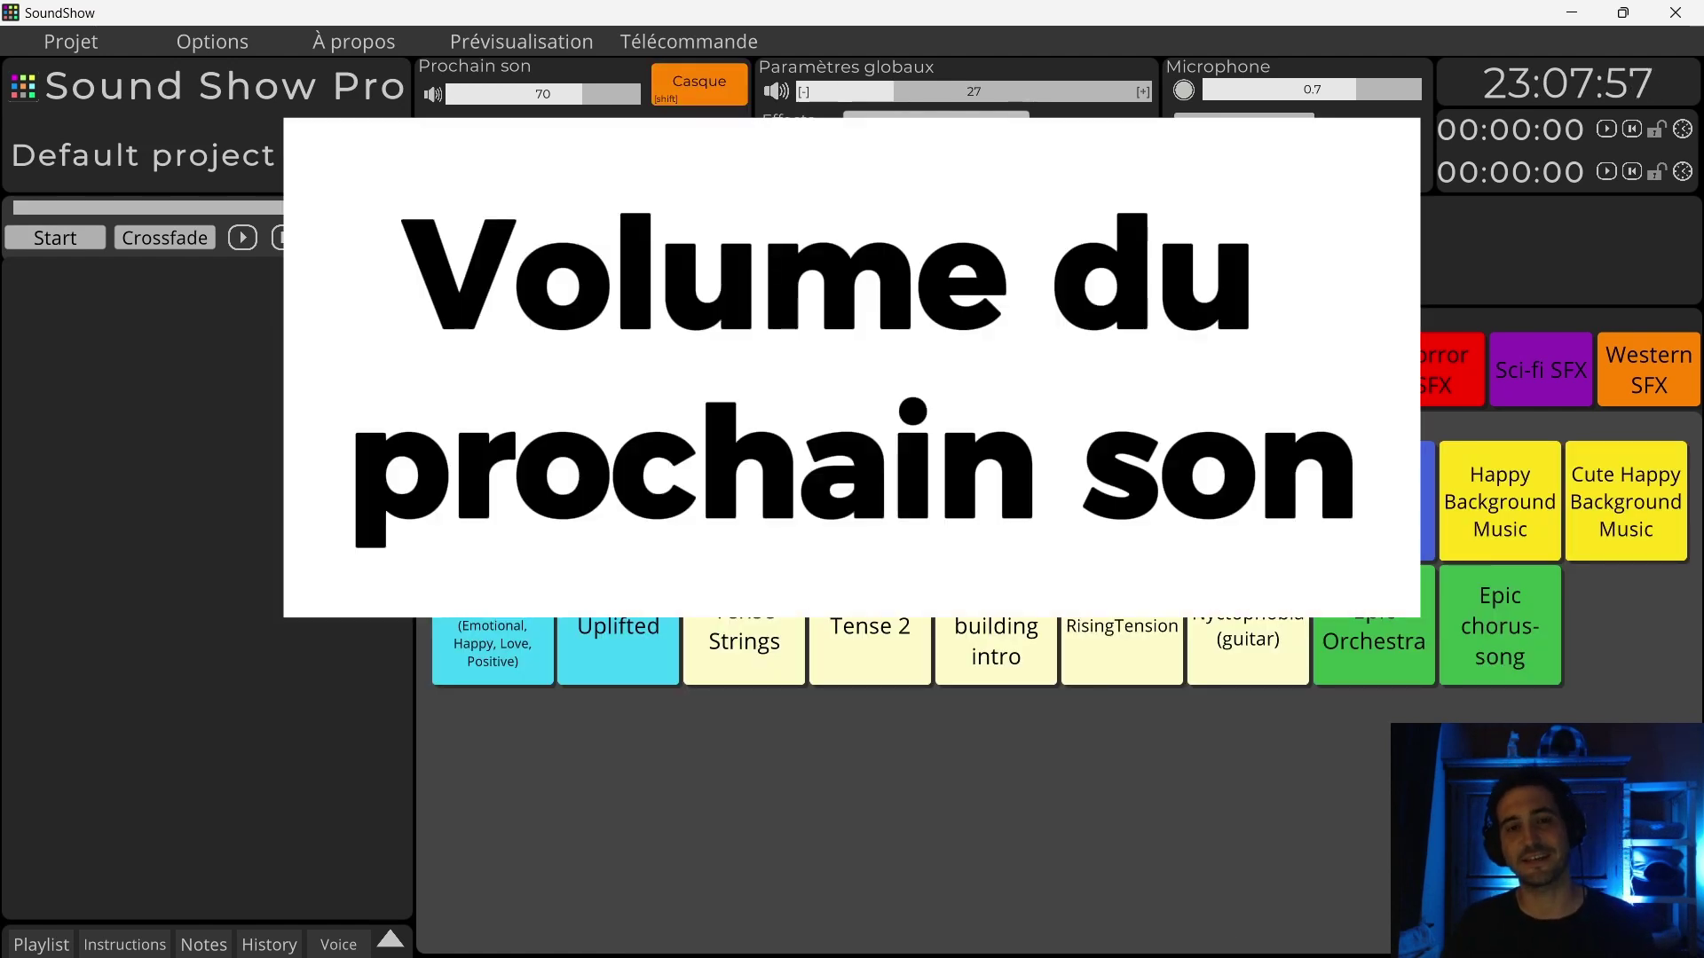
Step: Set the global volume to 72 and start Calm and sad Music with the next-sound volume at 0
left_click(1052, 88)
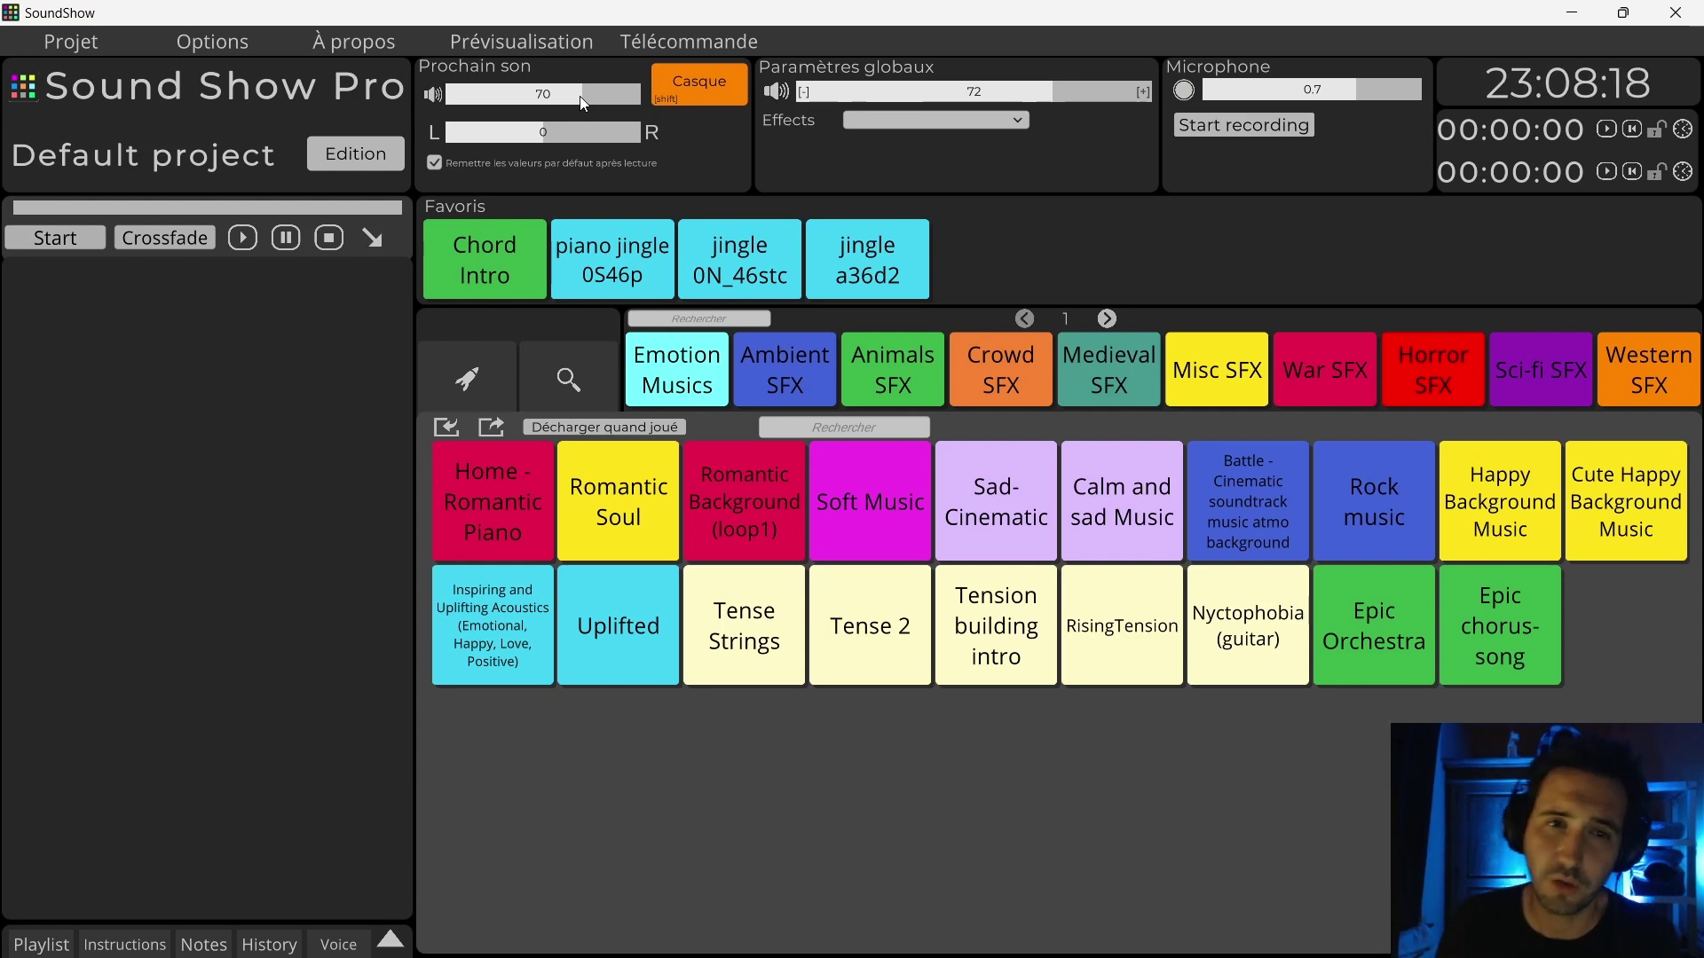
left_click_drag(578, 95, 407, 120)
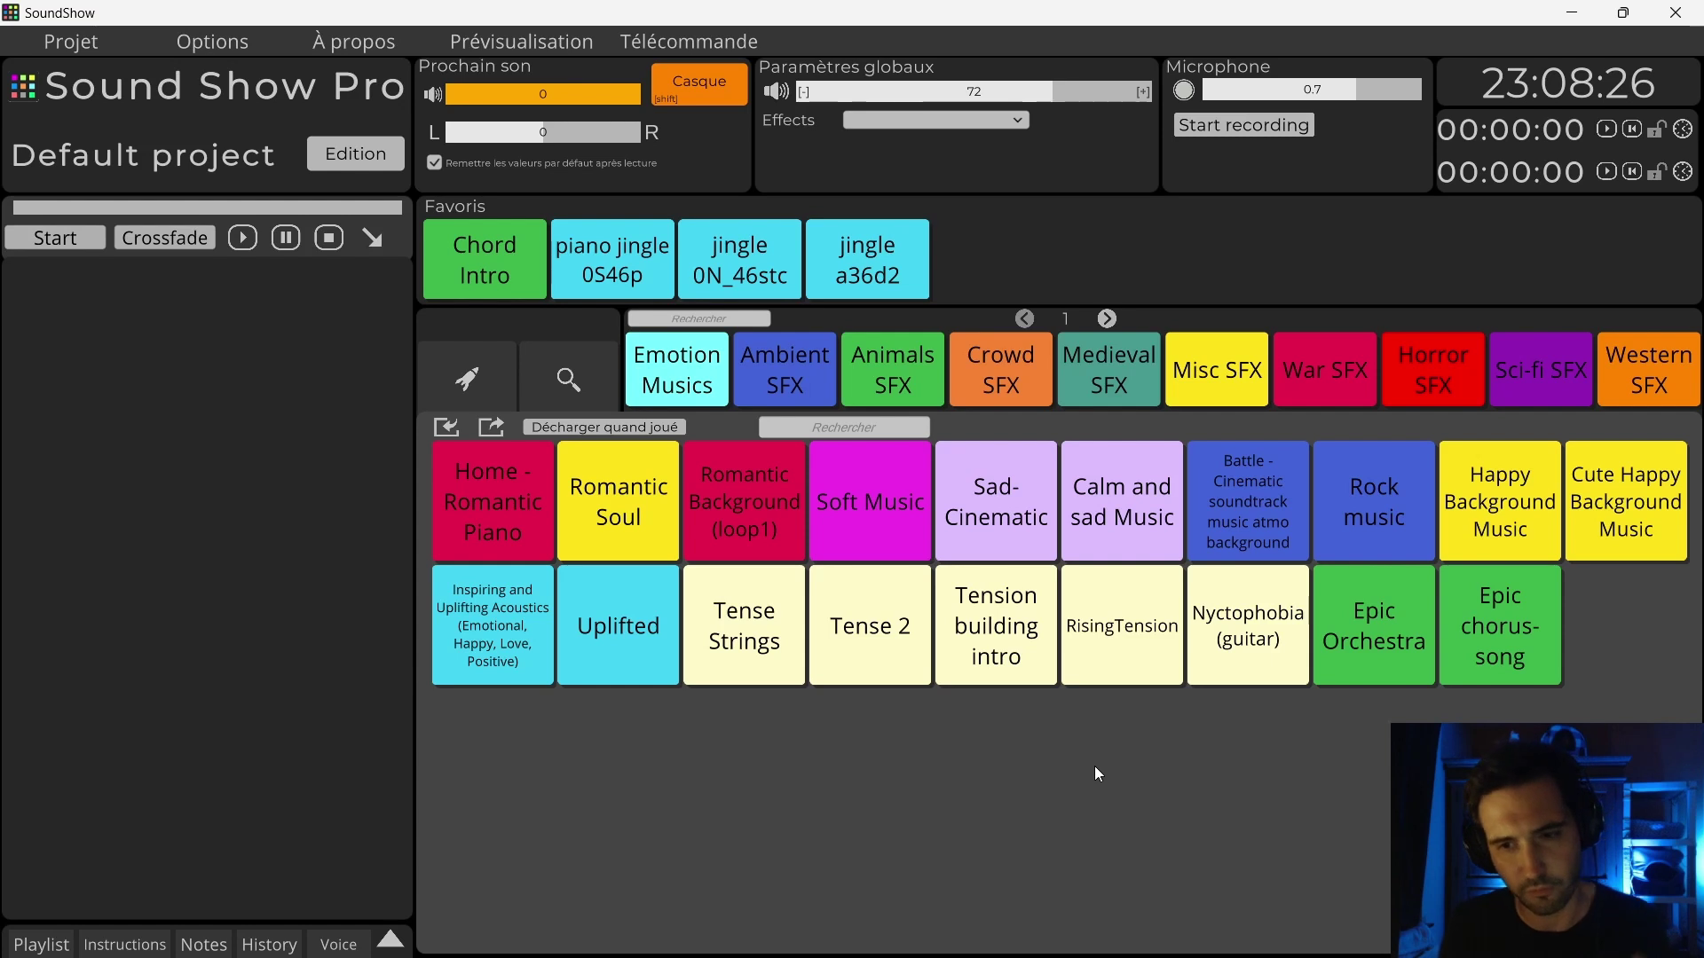
left_click(1122, 514)
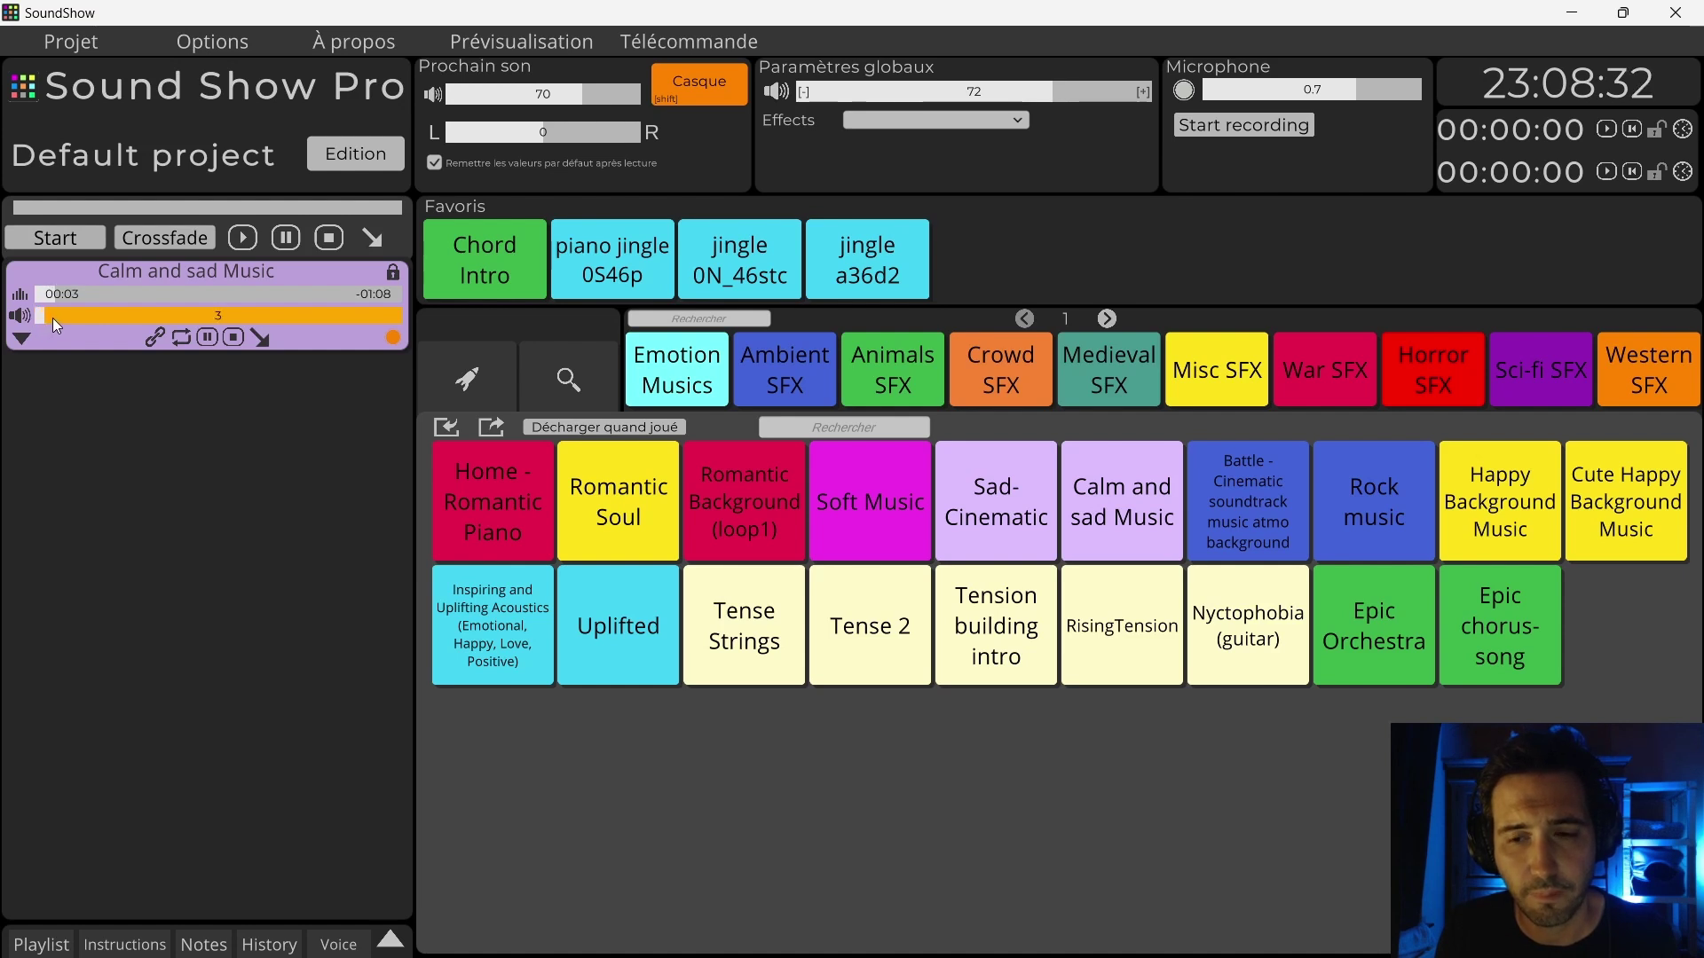
Step: Raise the playing Calm and sad Music gradually to volume 7 and fade it out
left_click_drag(55, 318, 62, 318)
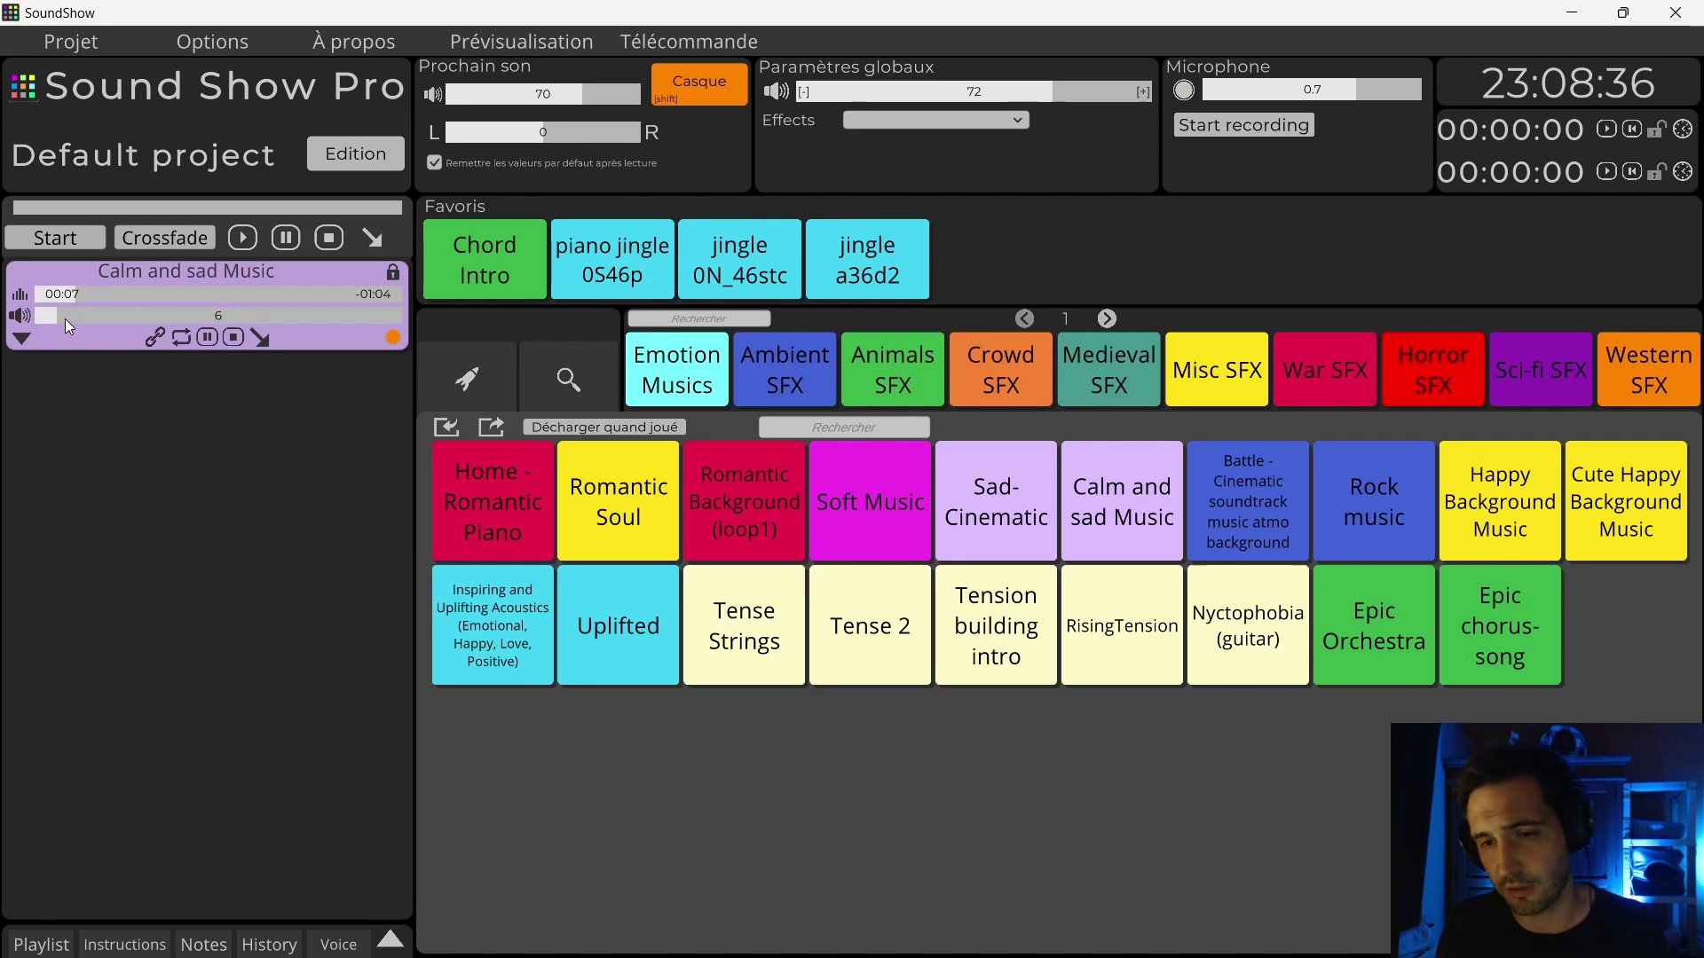
left_click_drag(66, 318, 69, 316)
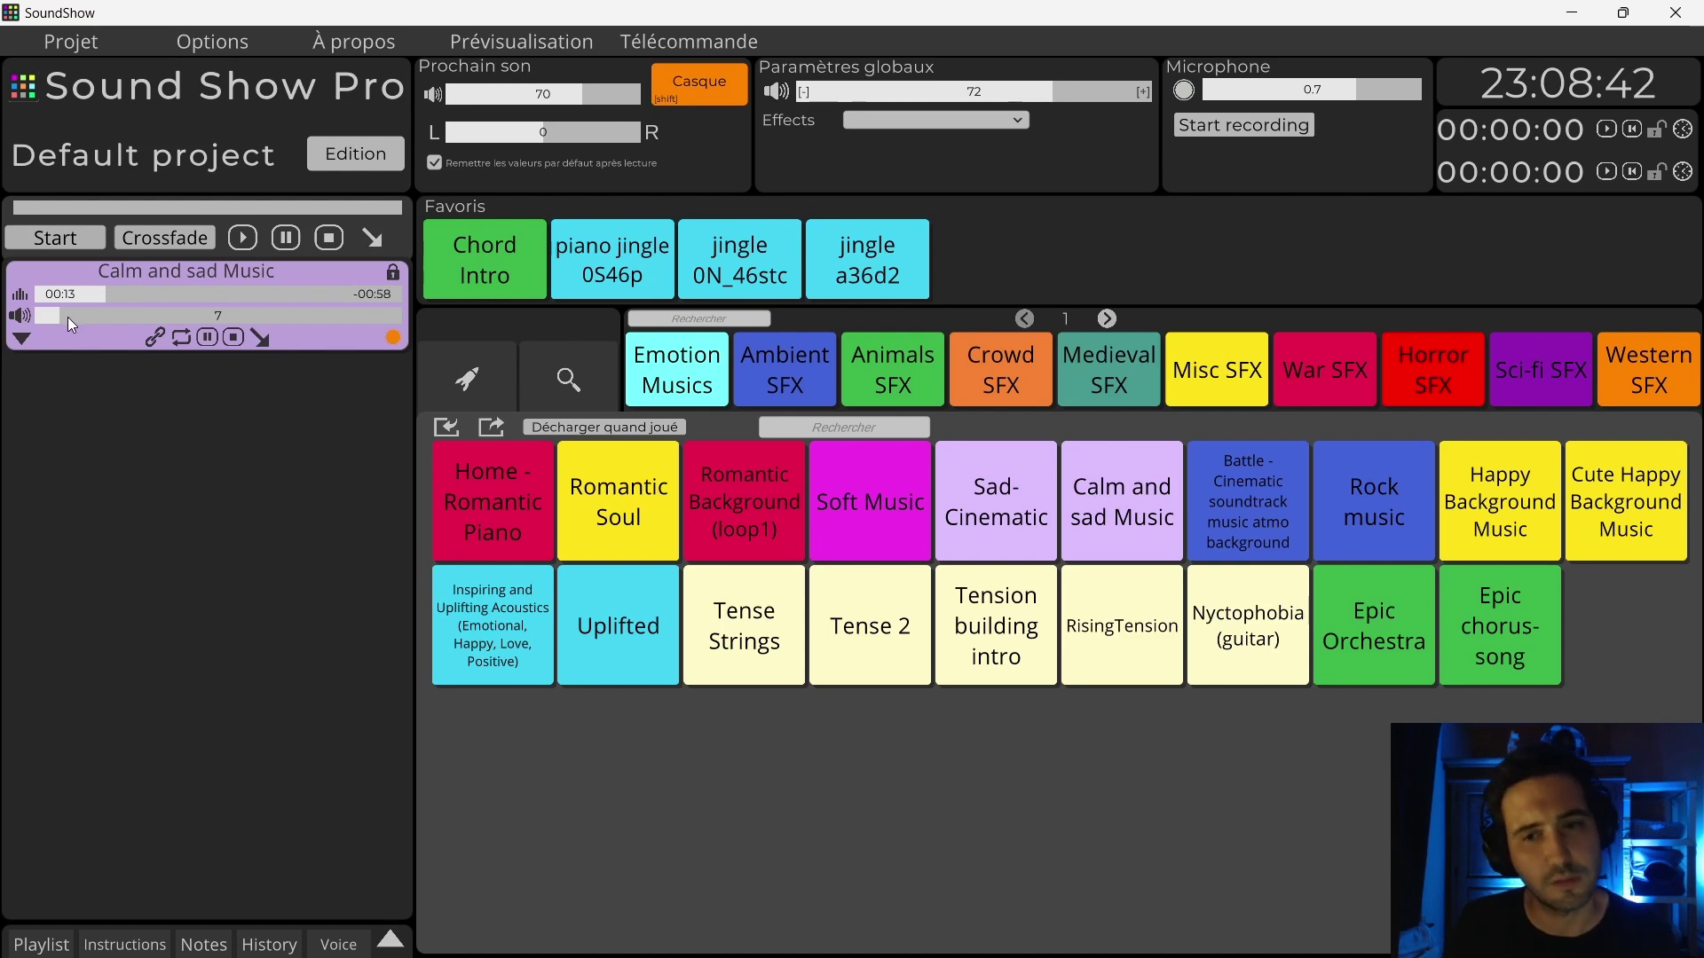
left_click(261, 335)
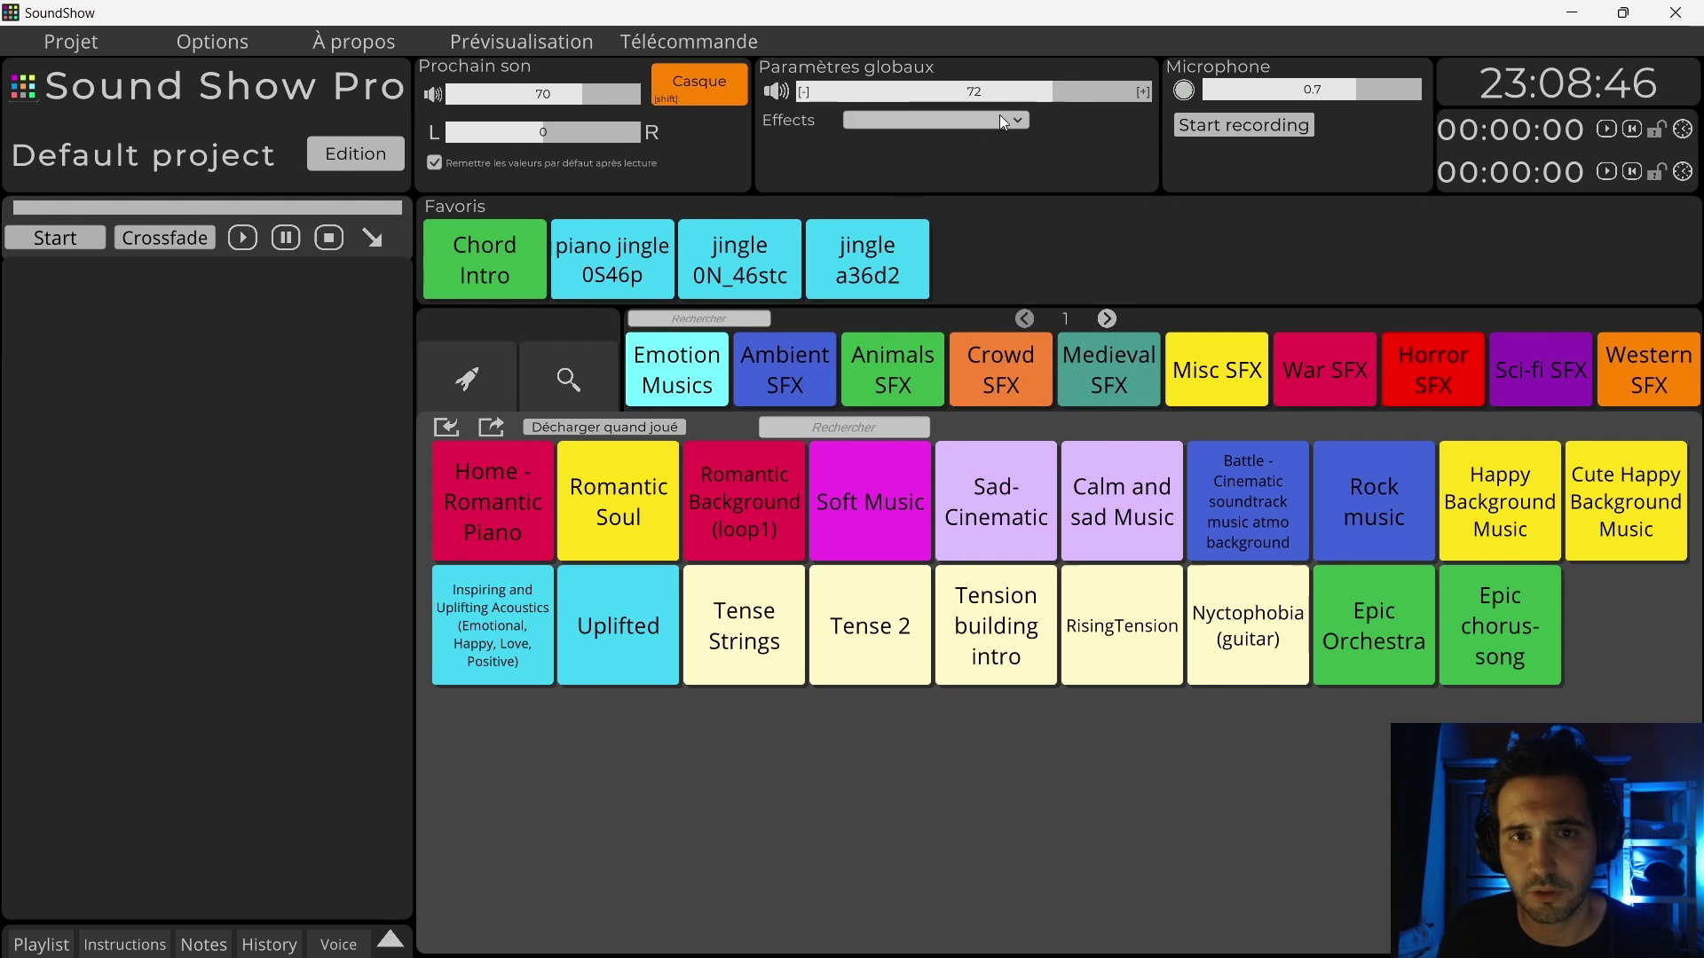
Step: Lower the global volume in stages to 35 and 21, raise it slightly to 23, and bring it up to 84
mouse_move(1049, 98)
left_mouse_down()
mouse_move(1020, 94)
mouse_move(1053, 102)
left_mouse_up()
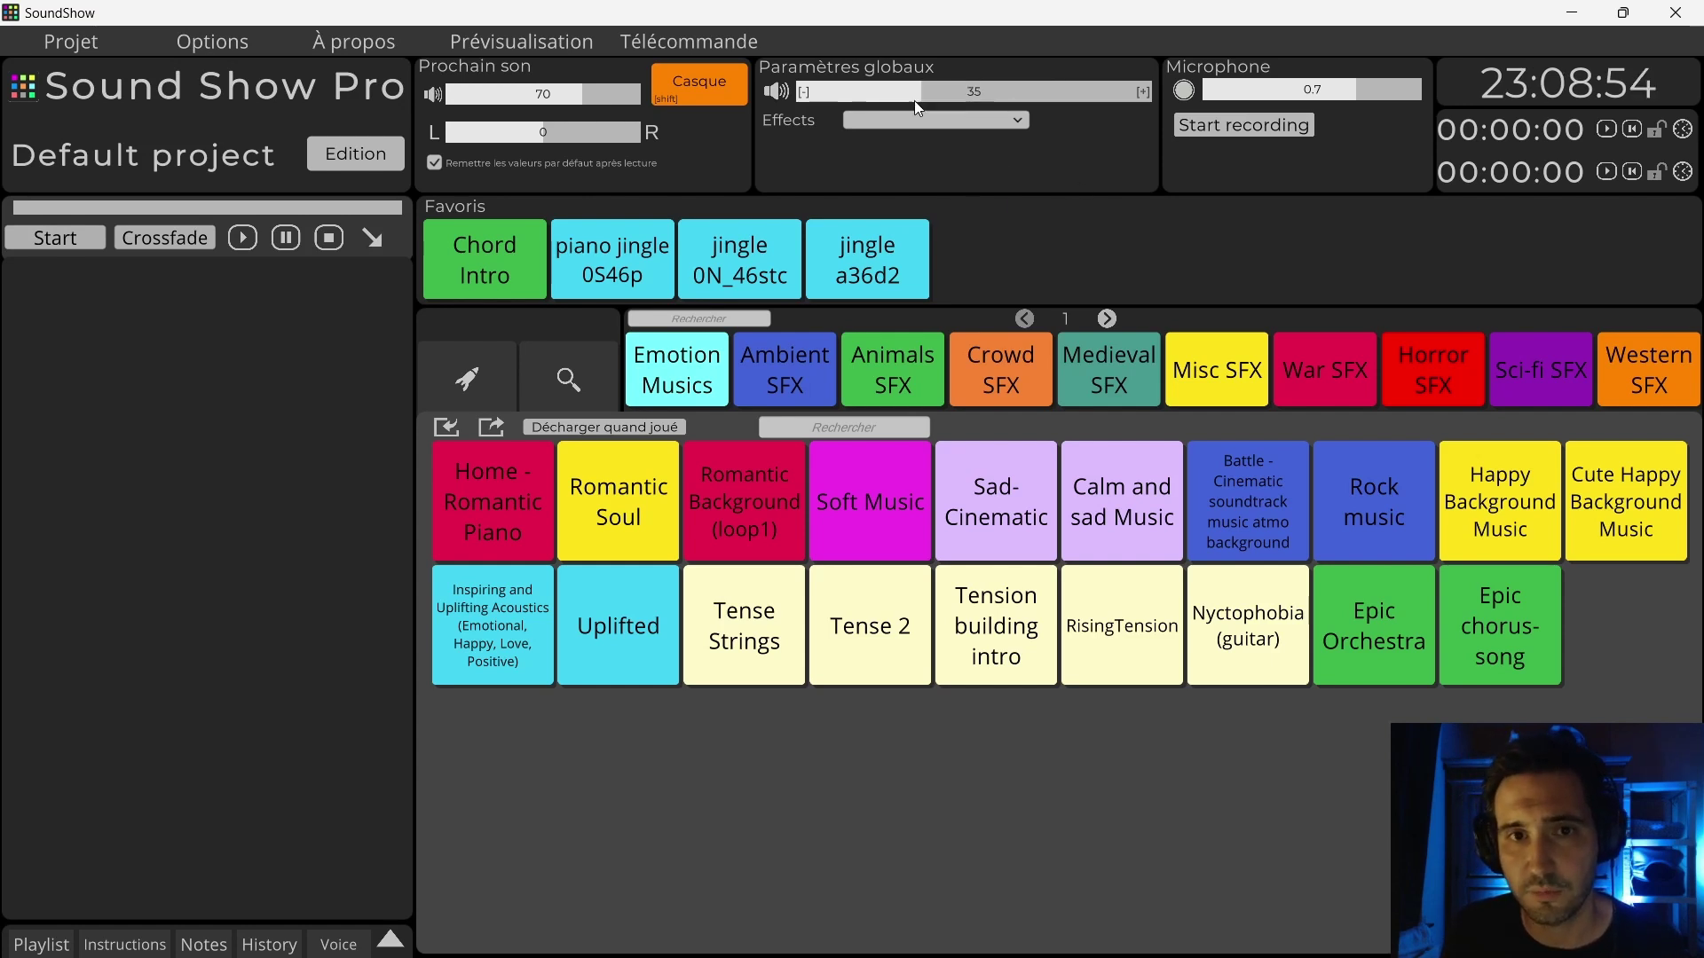
left_click_drag(914, 99, 870, 98)
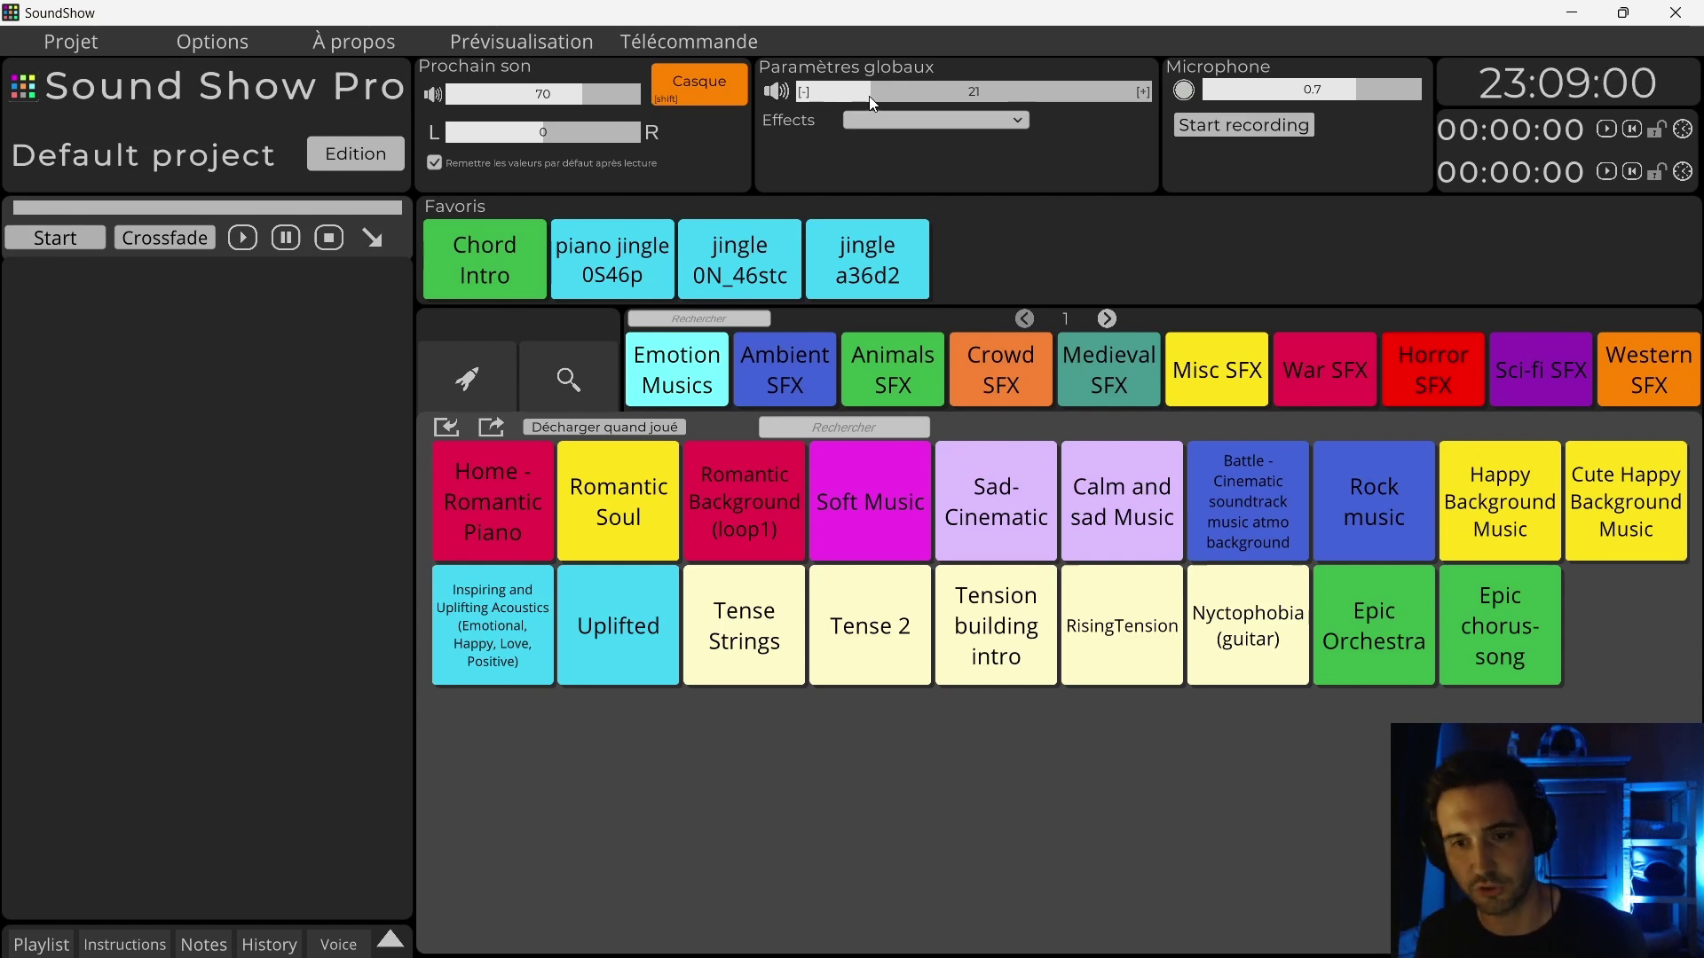
left_click_drag(870, 96, 876, 94)
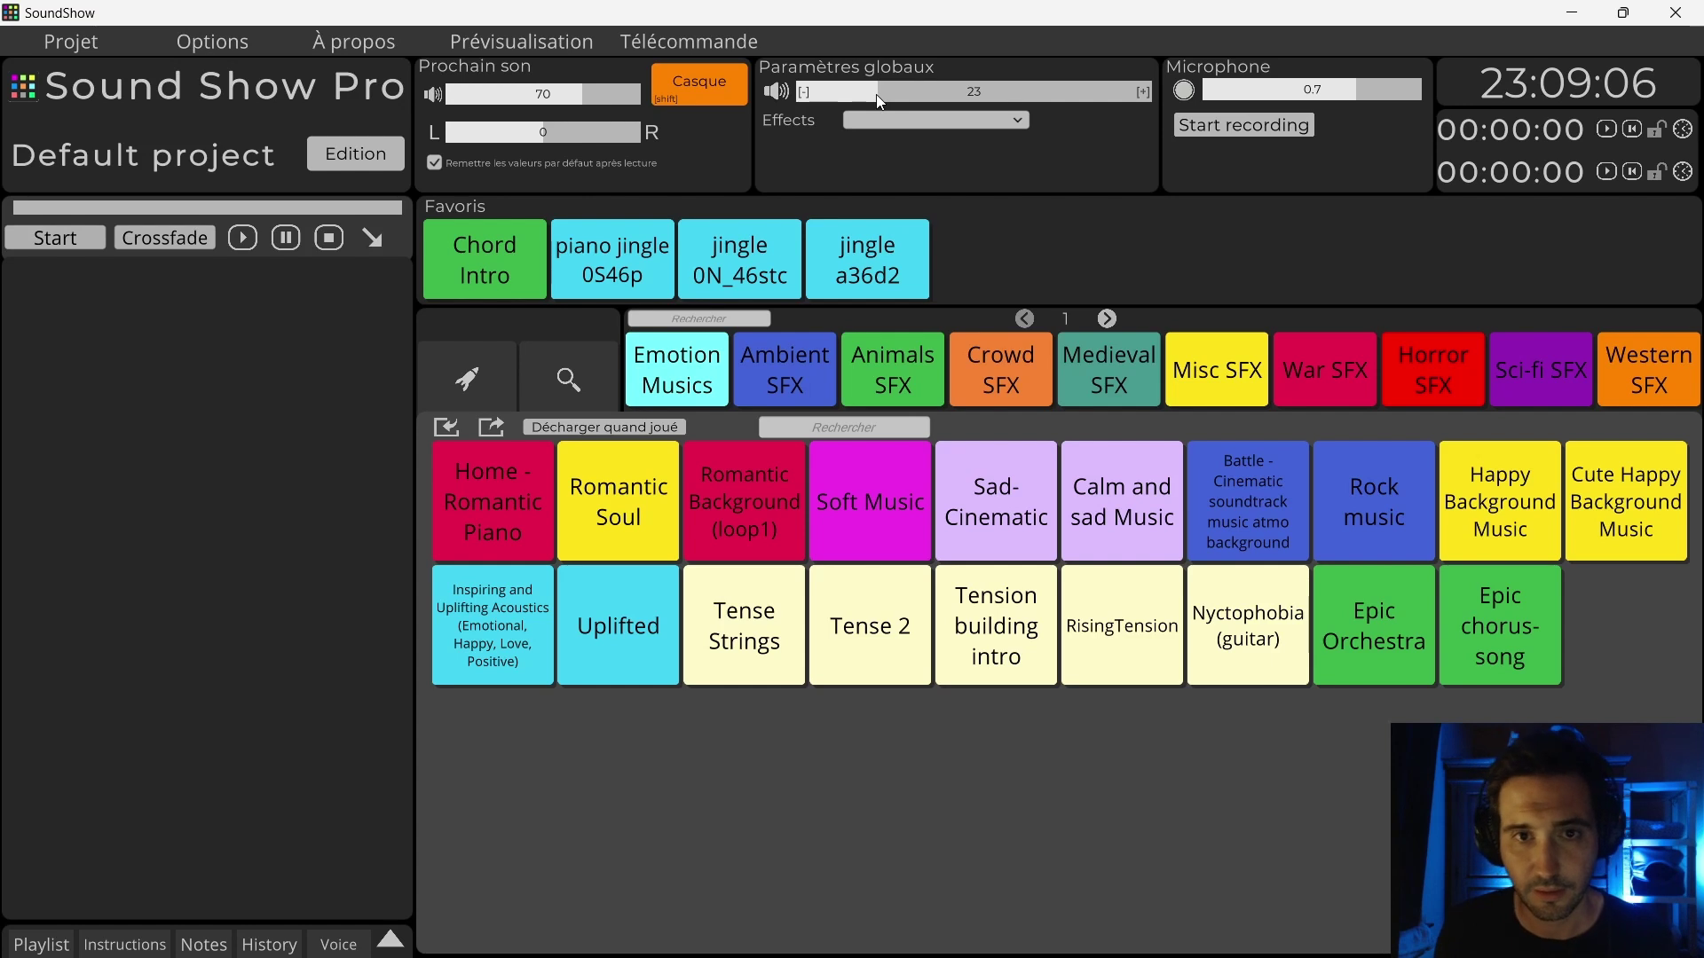
left_click_drag(878, 100, 1095, 101)
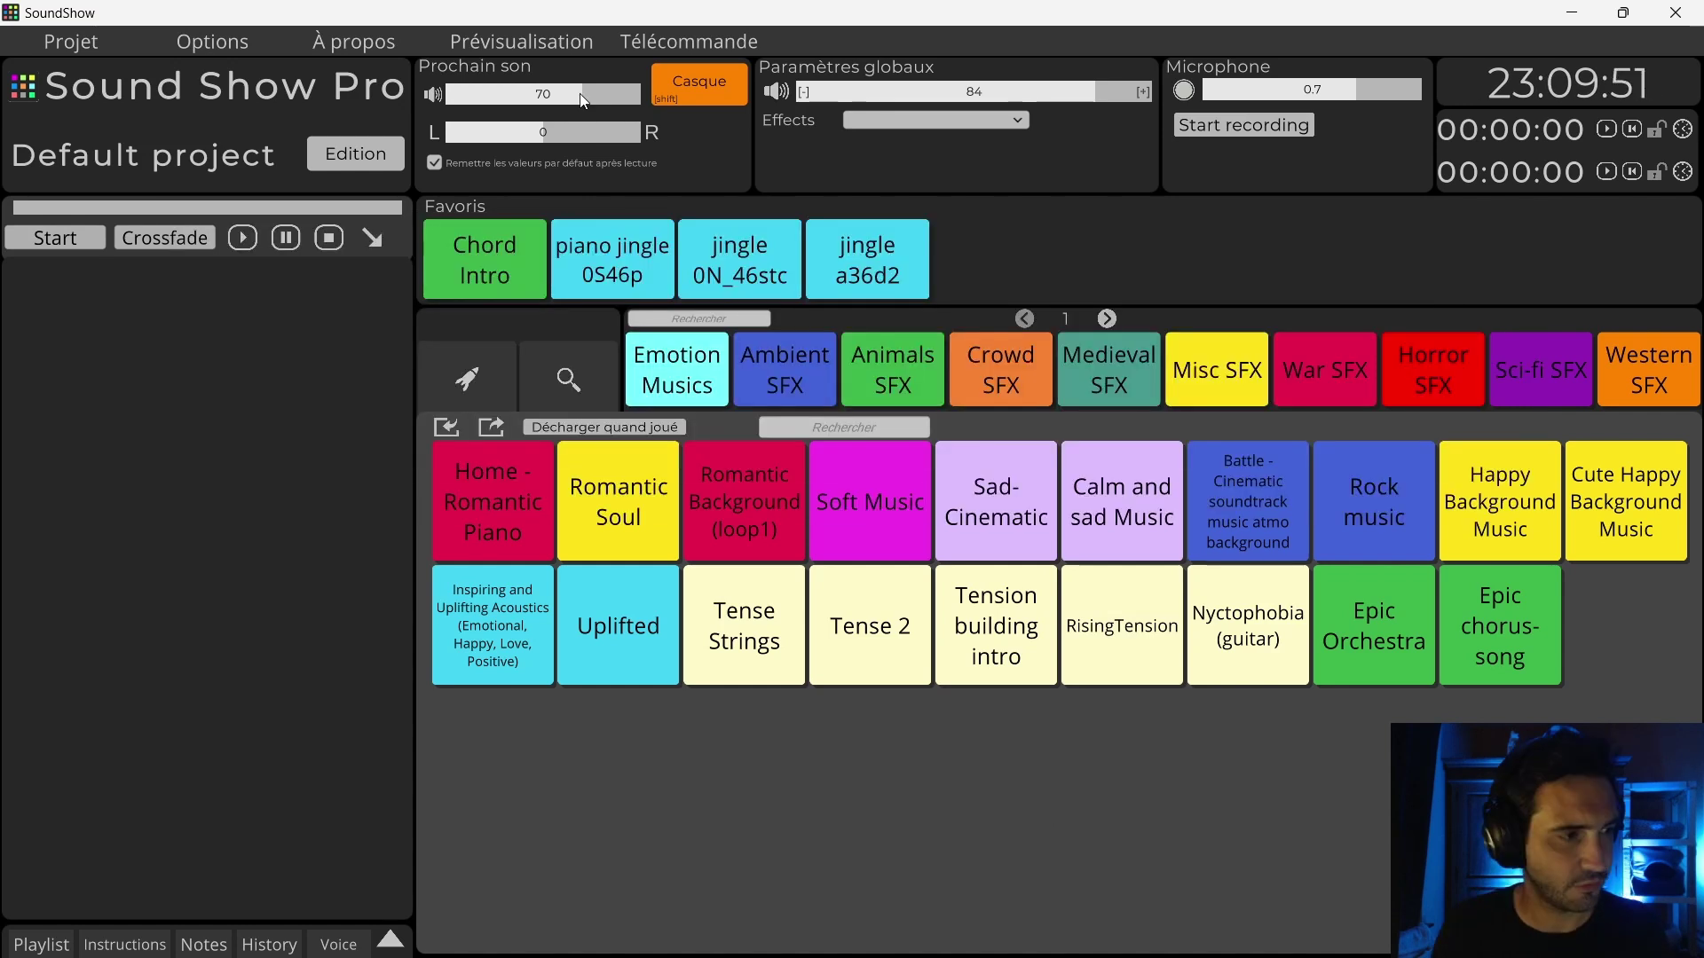
Step: Start Sad-Cinematic with the next-sound volume at 0 and raise its own volume gradually to 10
left_click_drag(579, 93, 363, 93)
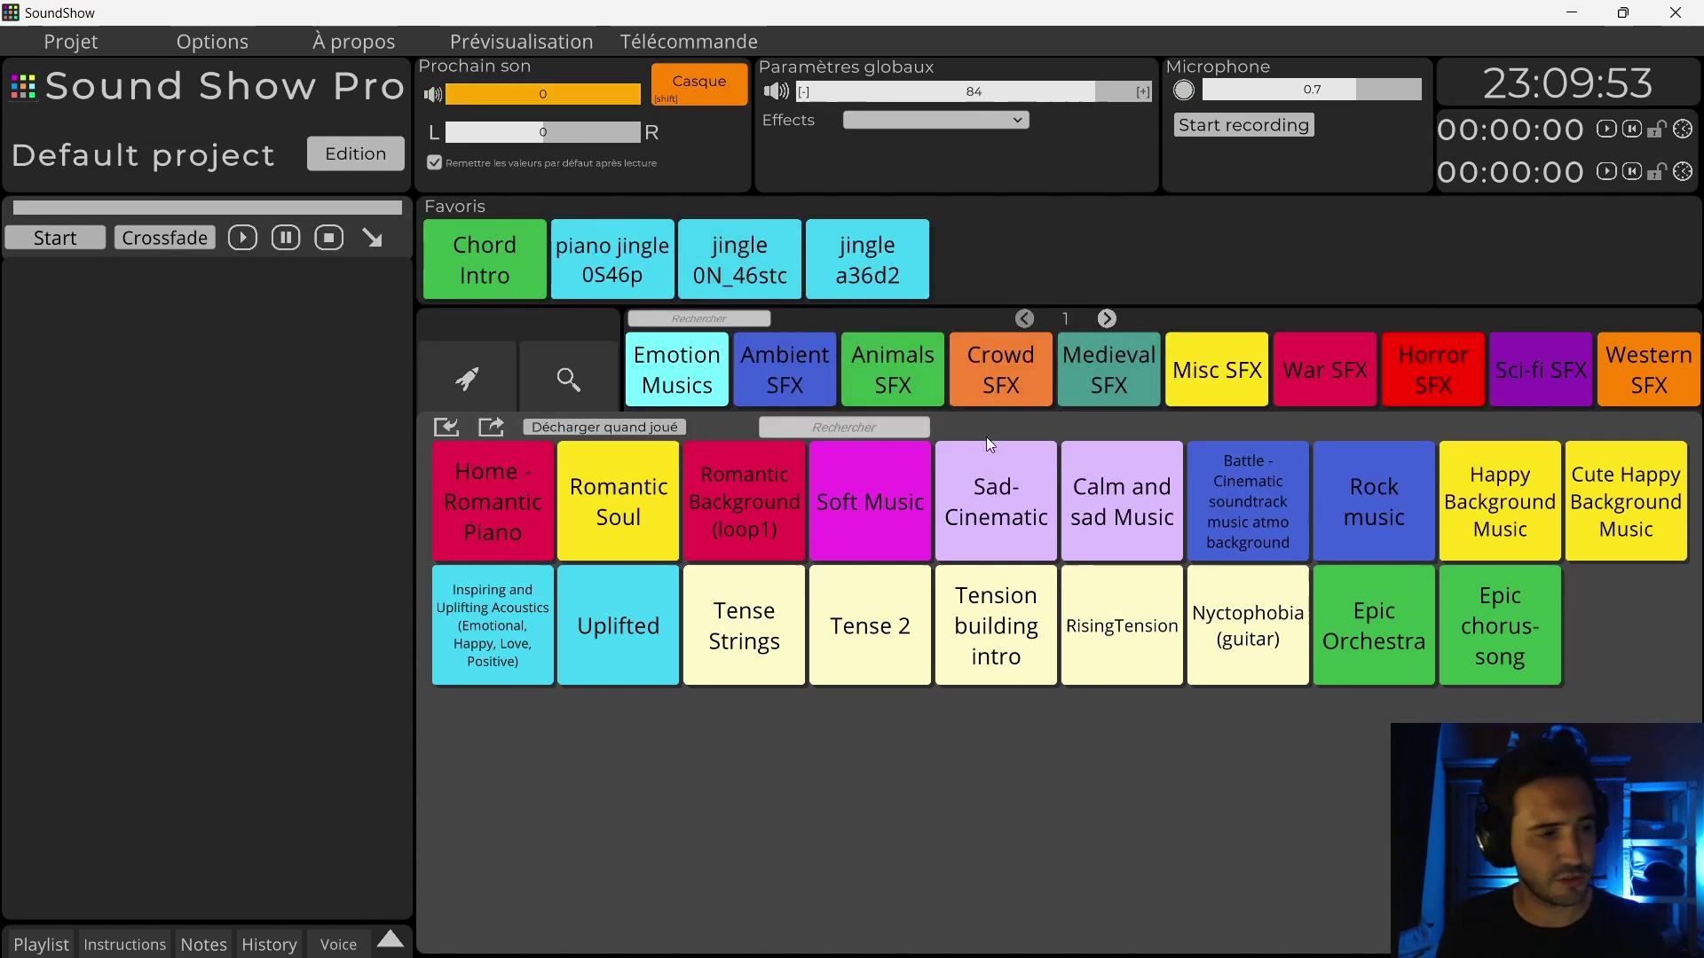
left_click(987, 529)
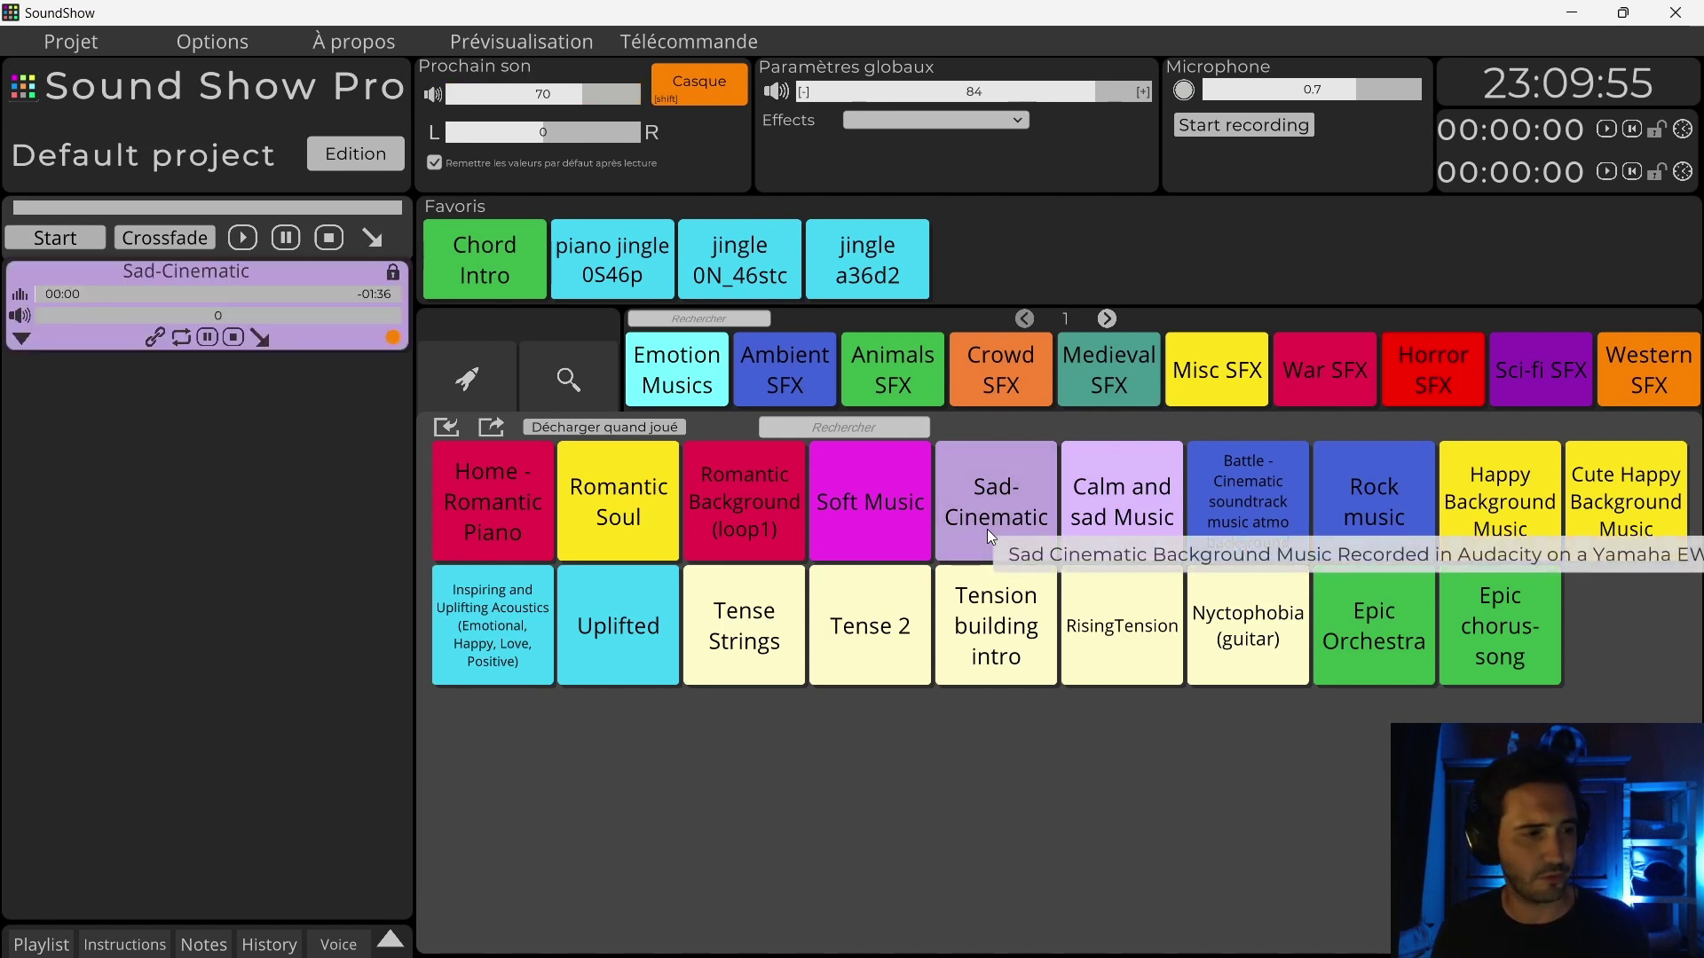
left_click_drag(34, 313, 62, 312)
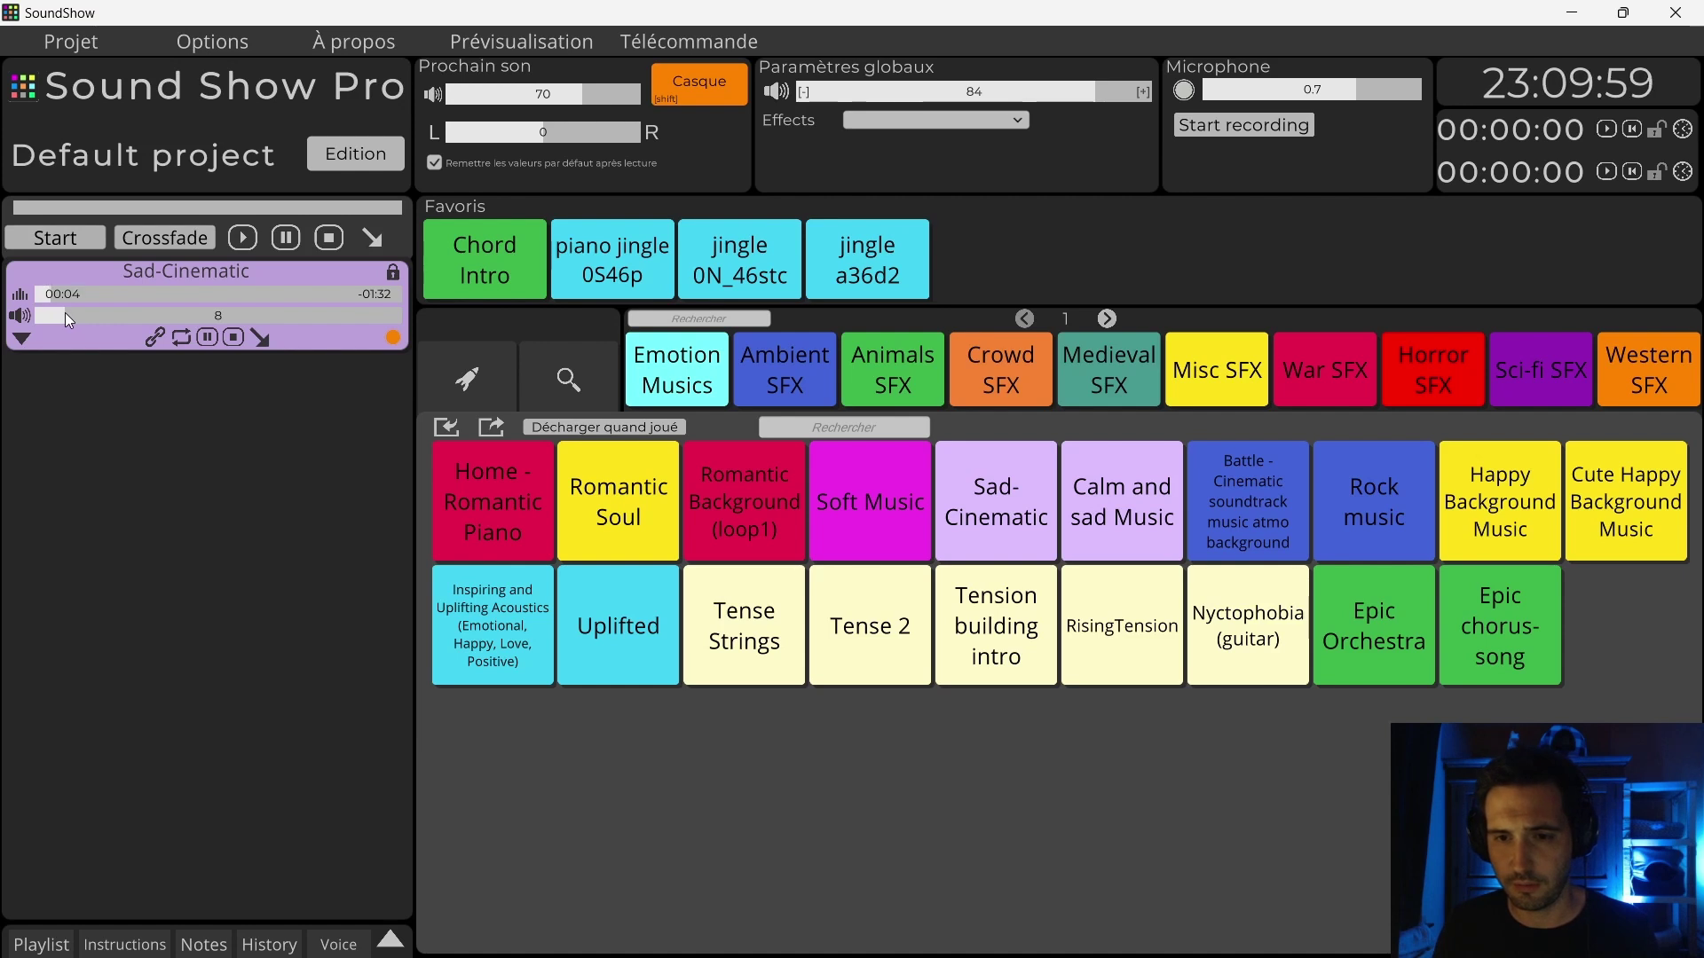
left_click_drag(70, 313, 72, 315)
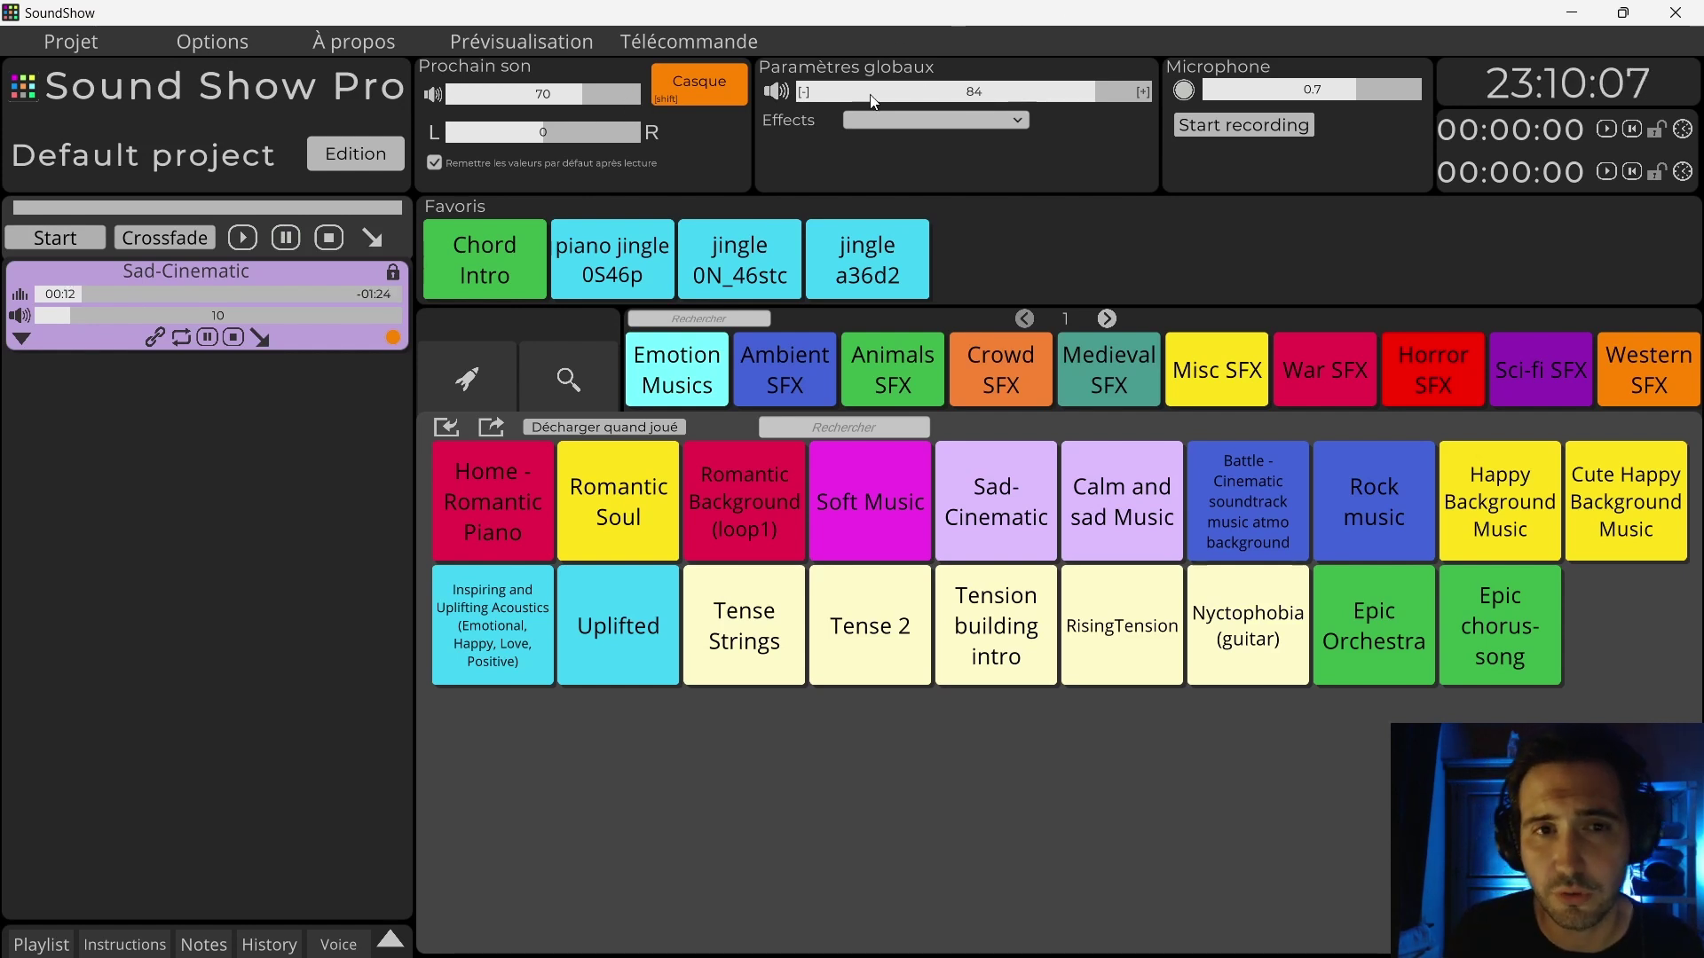
Step: Start Inspiring and Uplifting Acoustics with the next-sound volume at 0 and enable looping on both playing sounds
left_click_drag(580, 104, 417, 105)
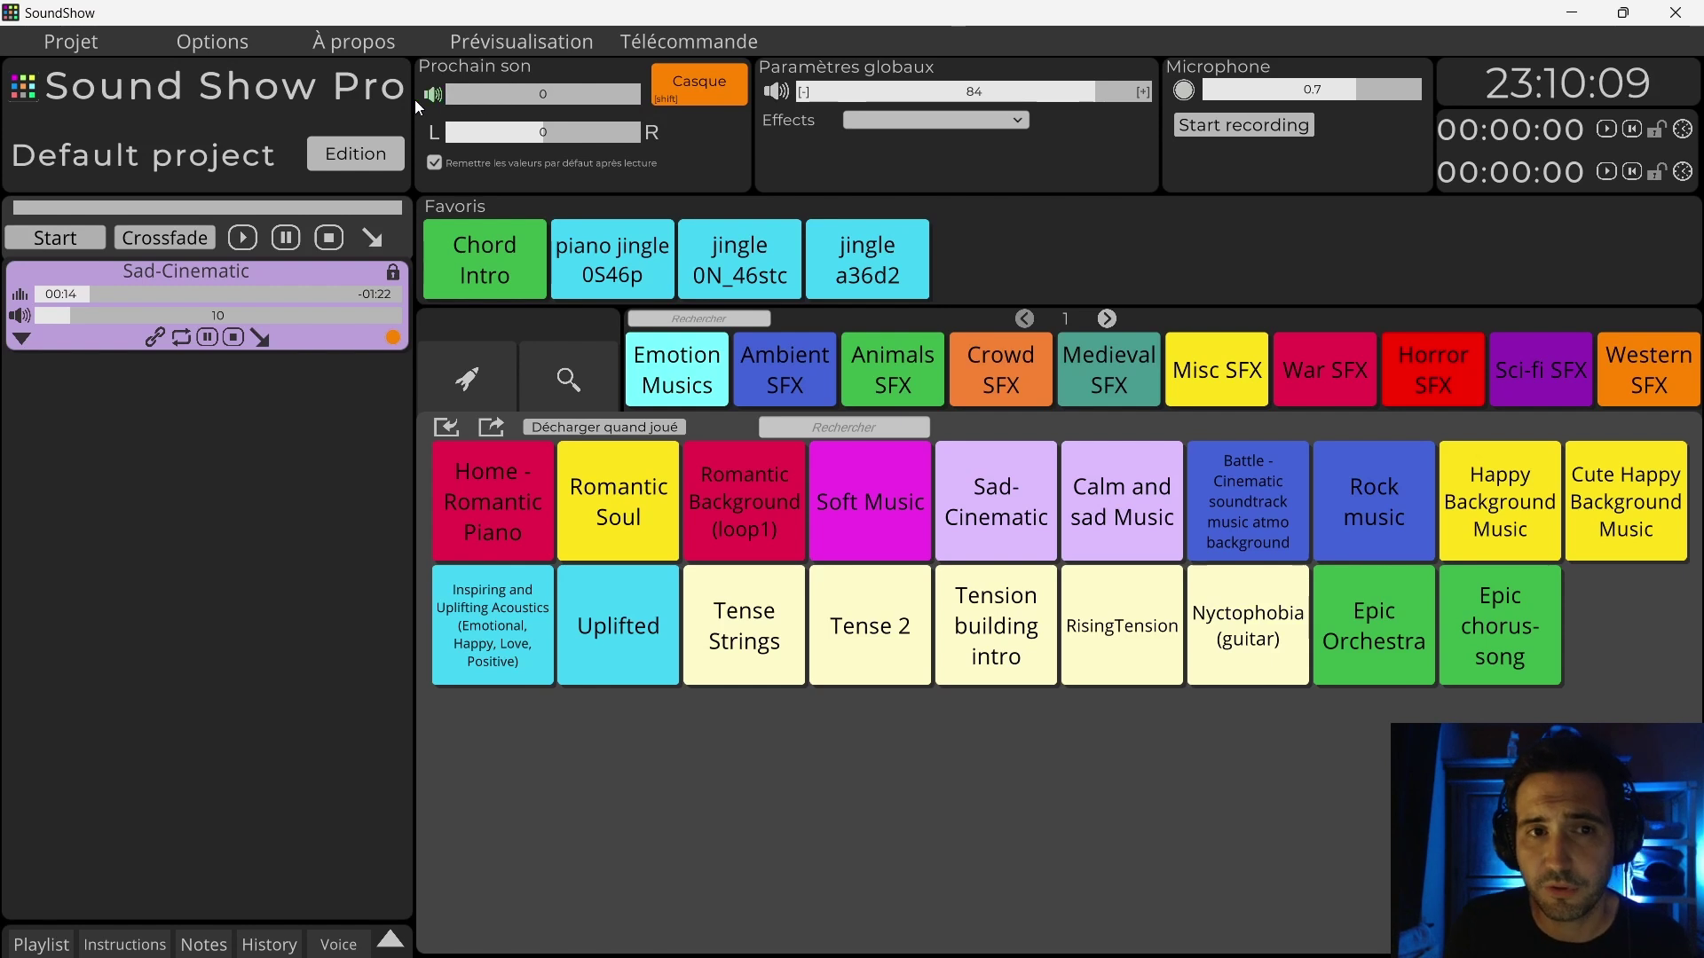
left_click(488, 624)
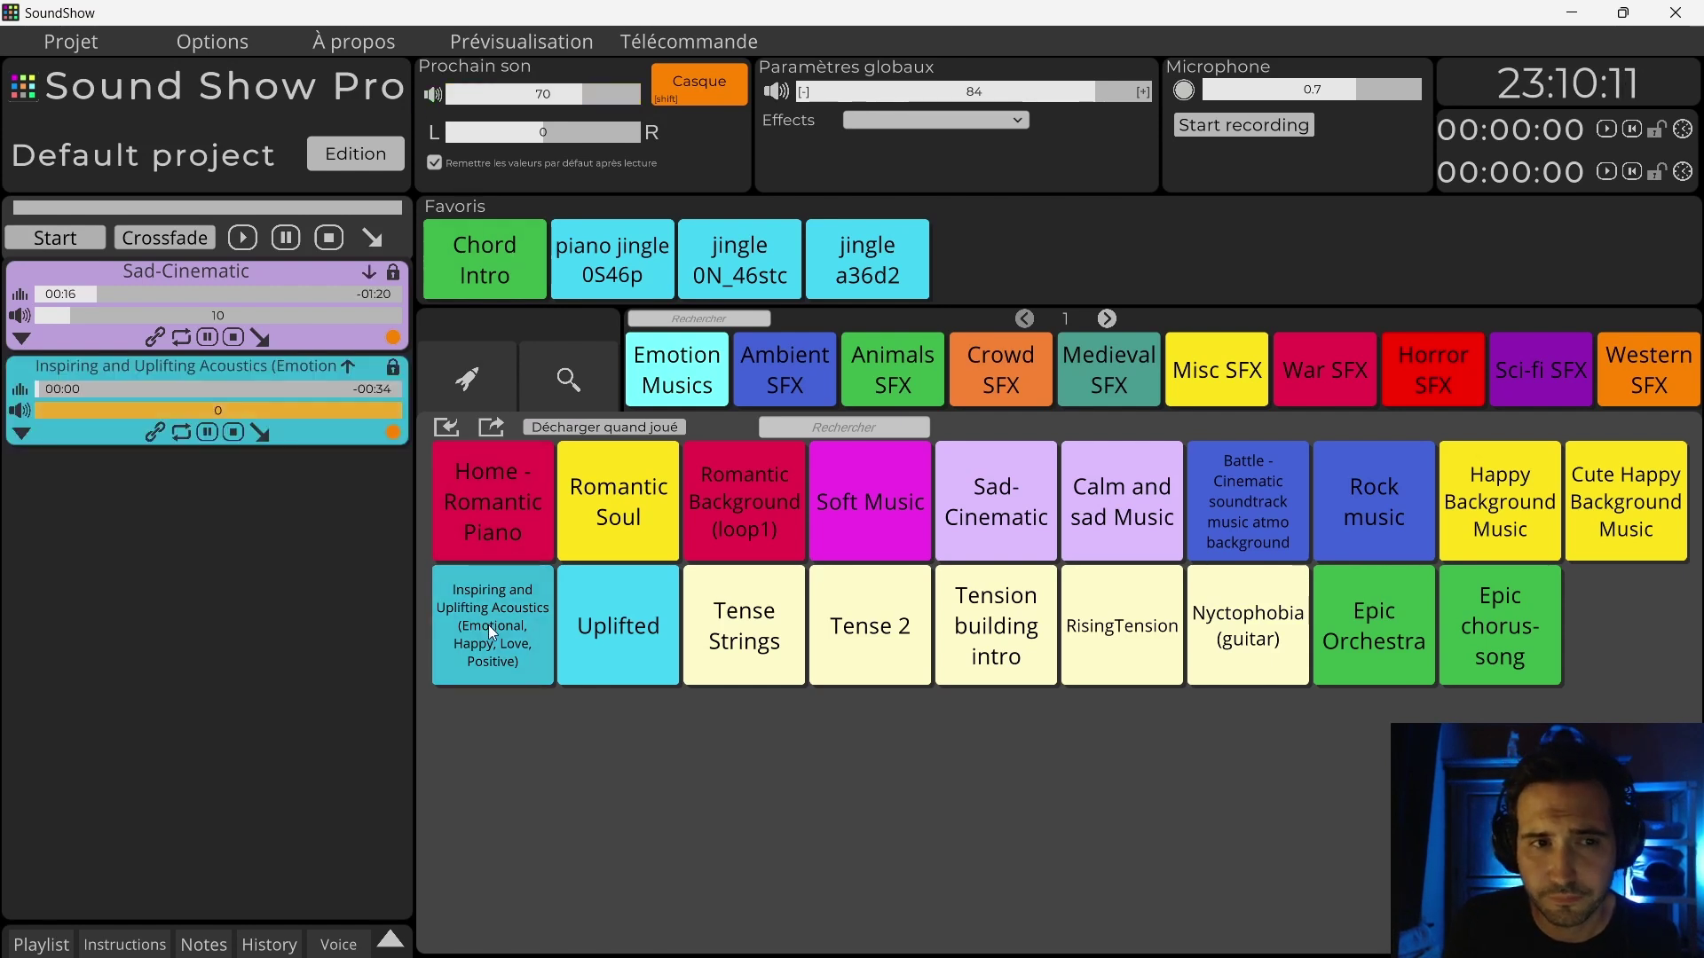
left_click(181, 432)
left_click(181, 338)
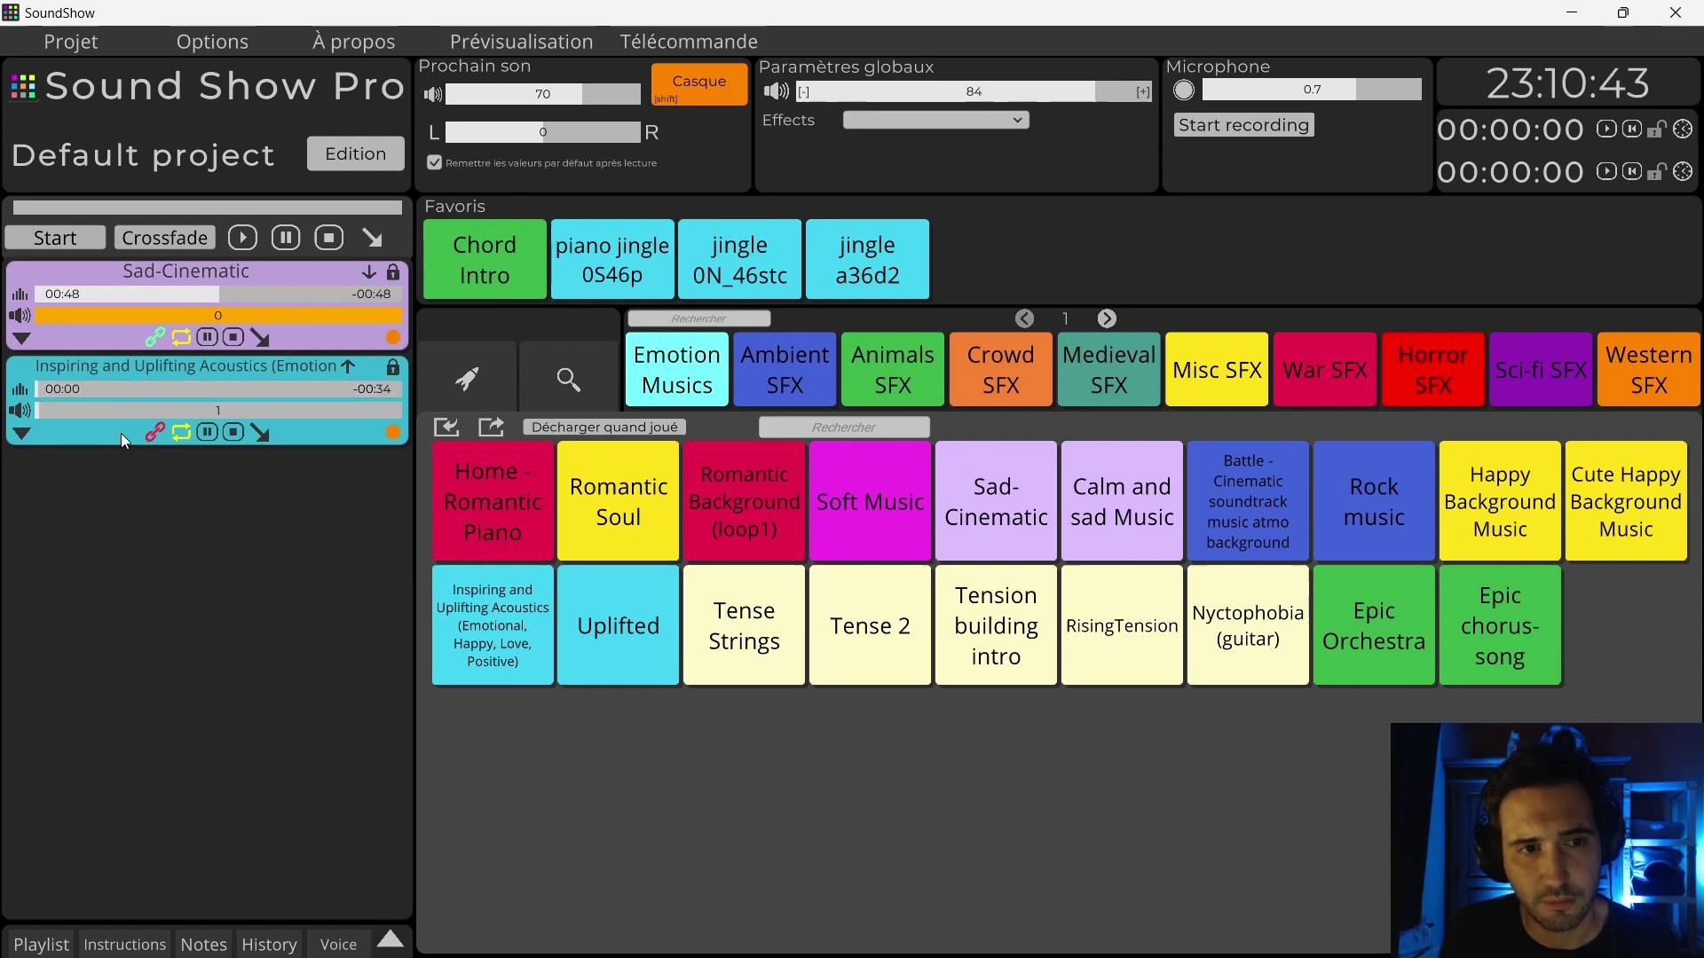
Step: Toggle Inspiring and Uplifting Acoustics' link to the red inverse mode and lower its volume to 0 to crossfade with Sad-Cinematic
left_click(149, 436)
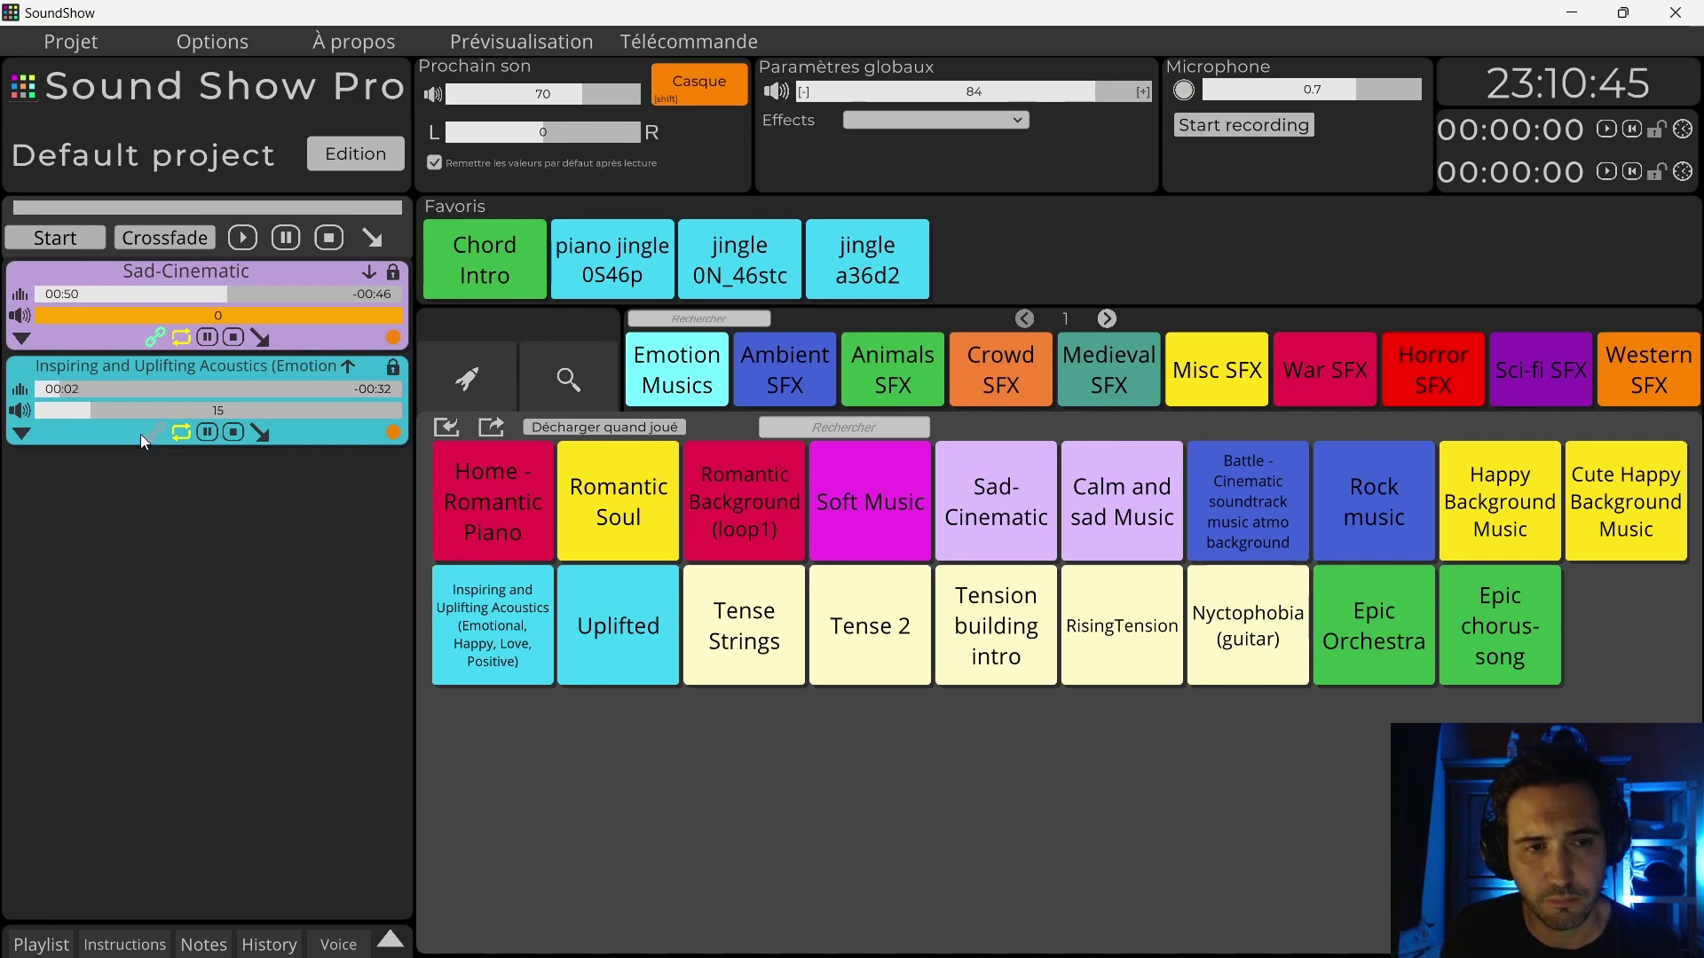
scroll(84, 413, "up", 1)
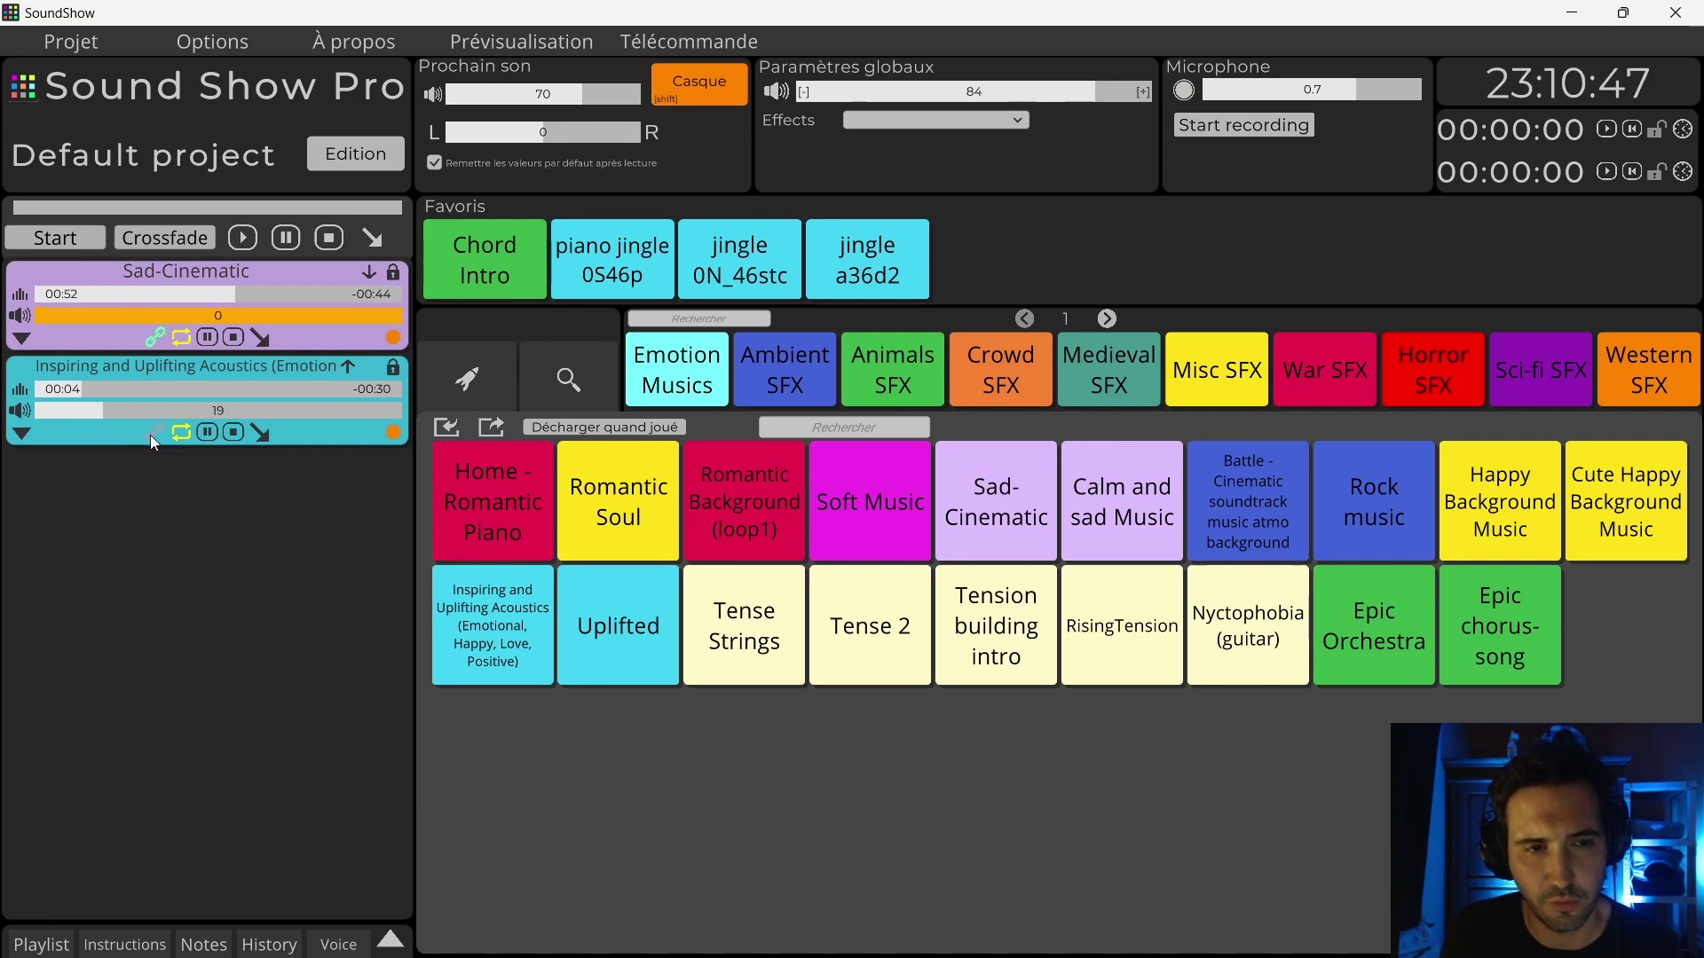
left_click(153, 435)
left_click(100, 417)
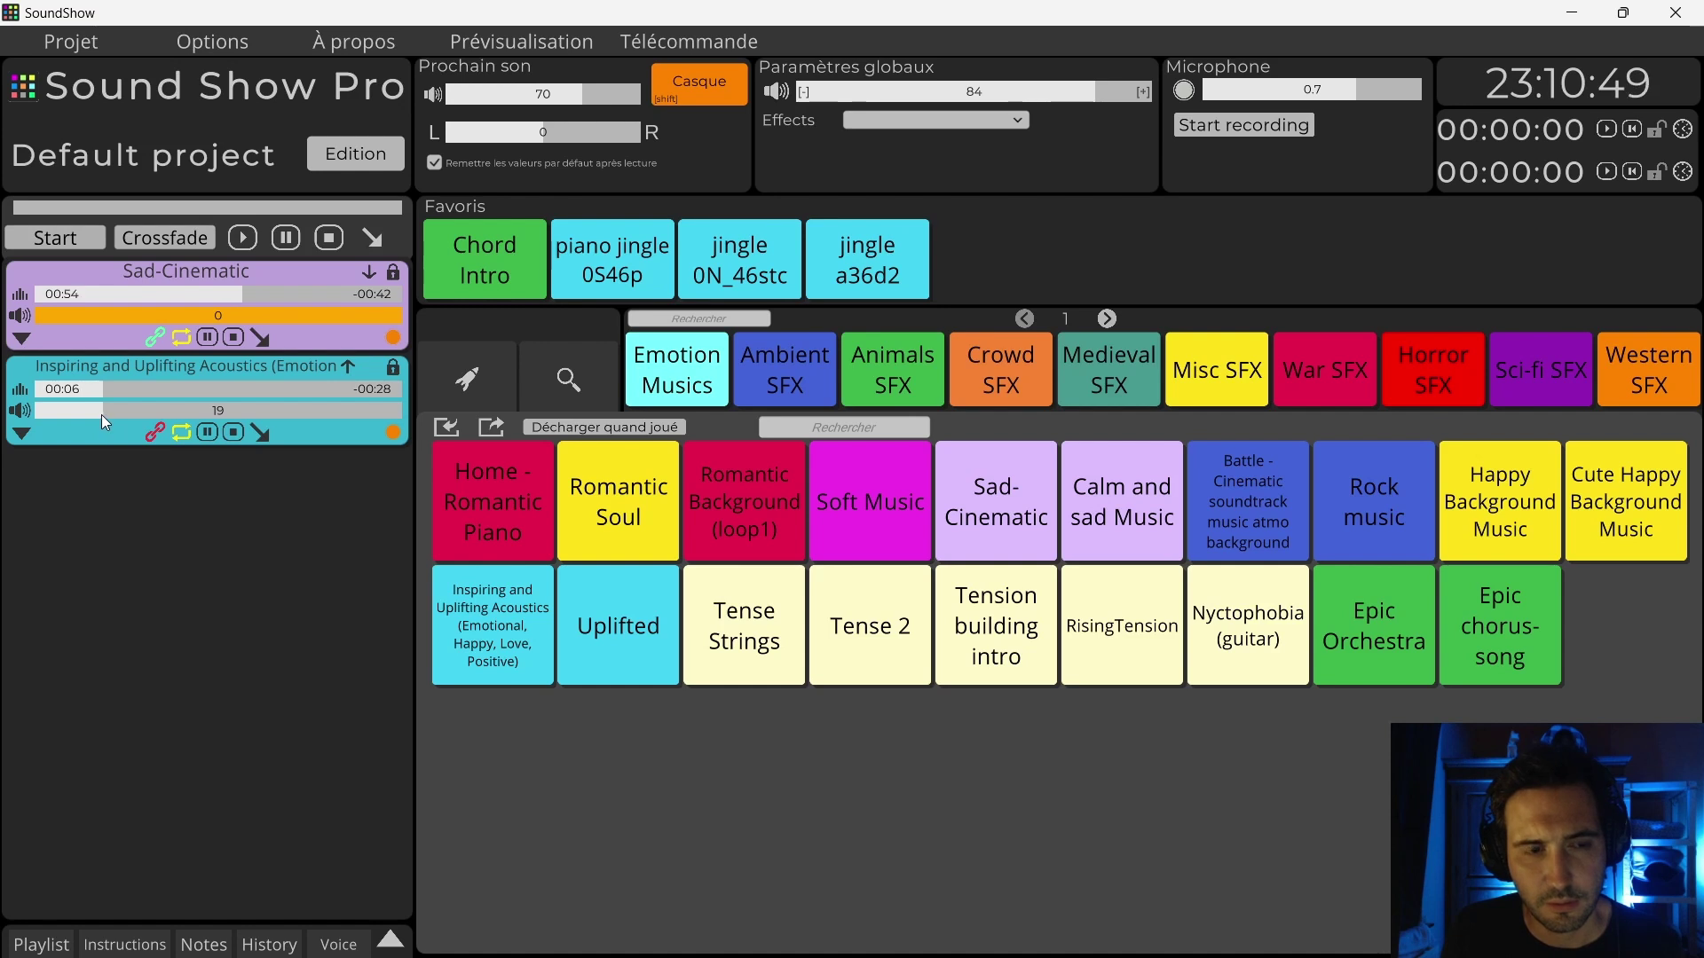
left_click_drag(101, 413, 89, 414)
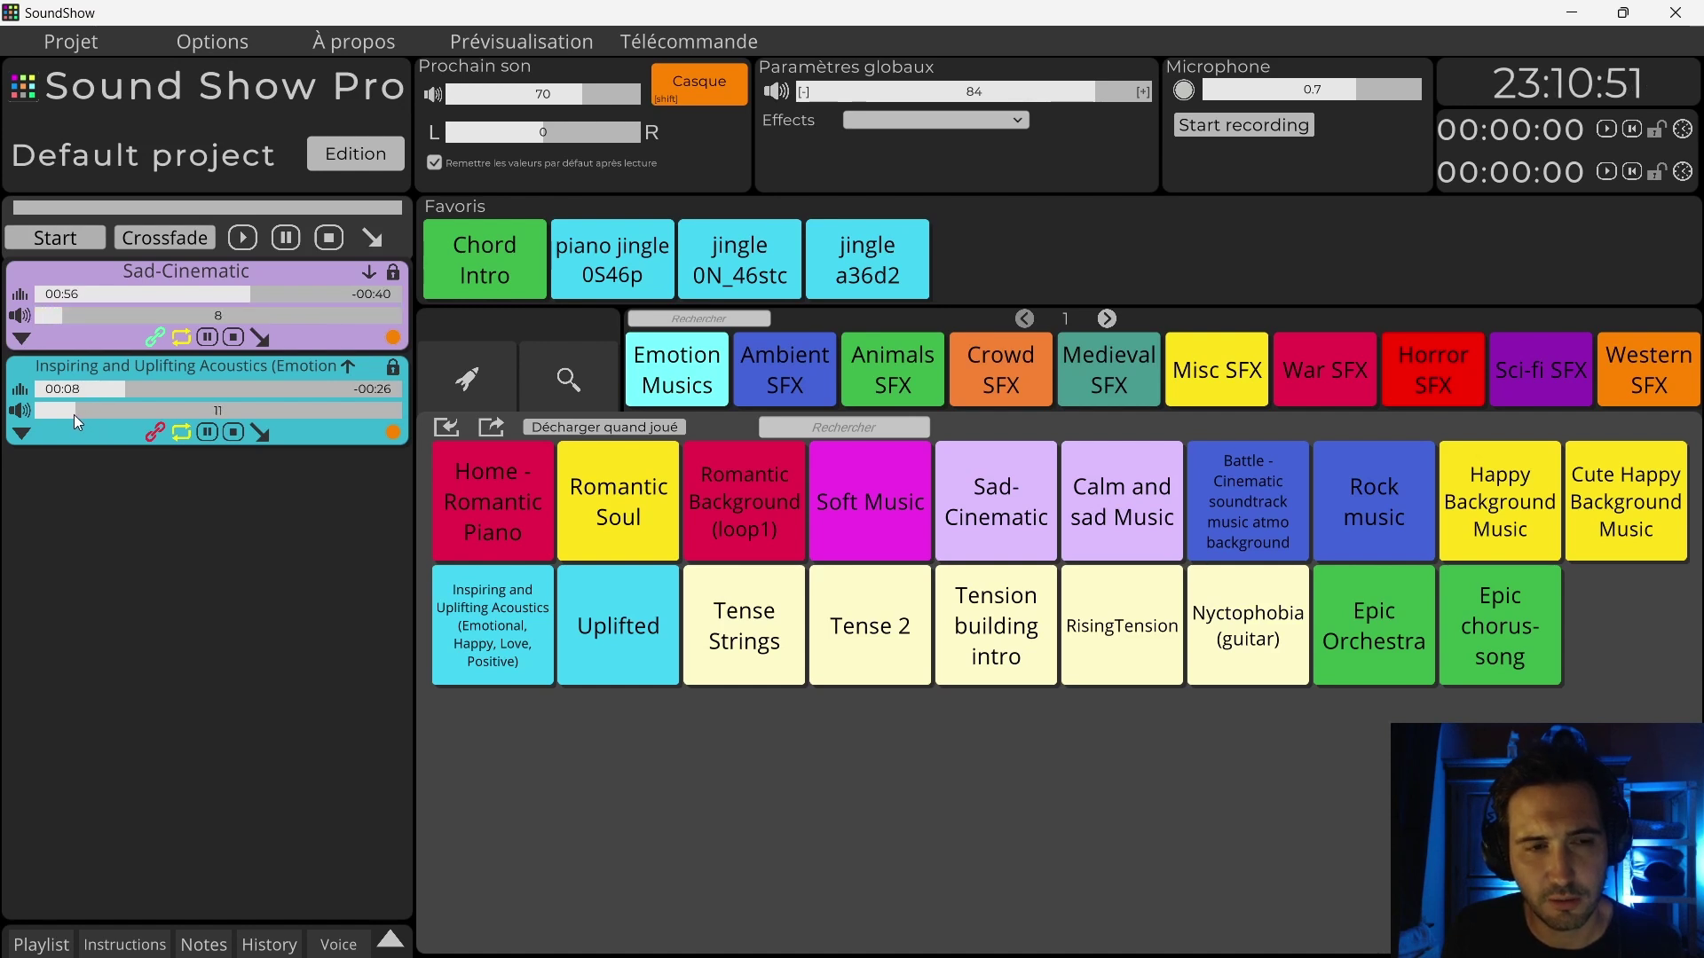
left_click(36, 411)
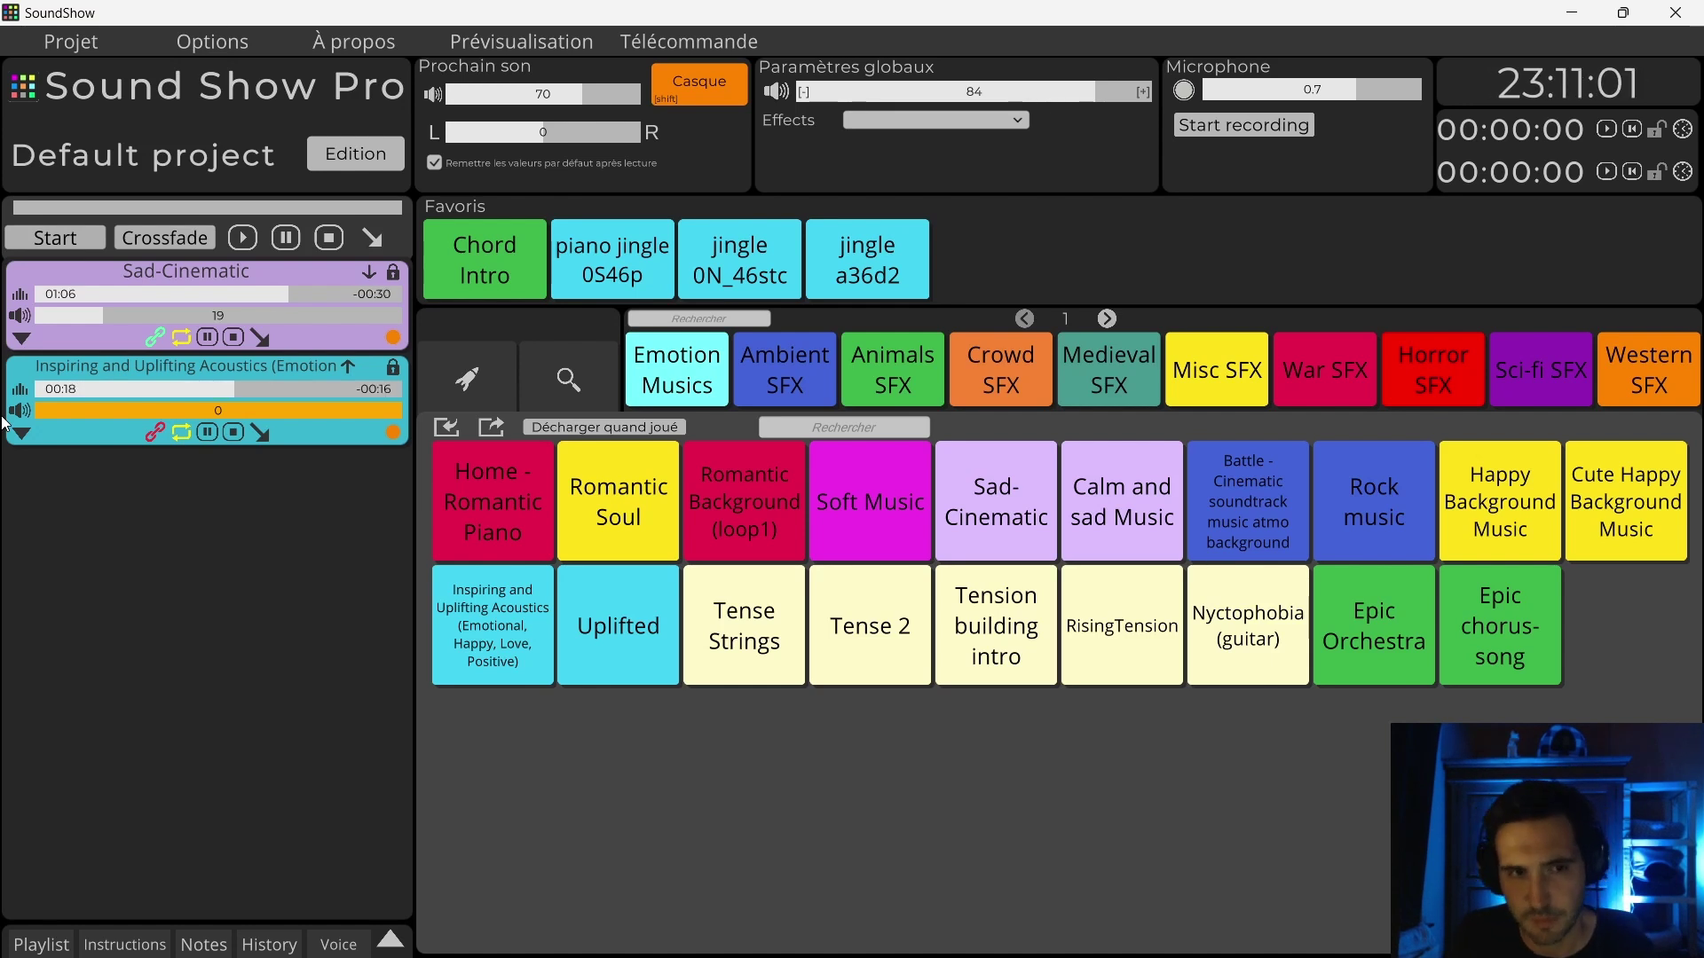
Step: Switch Inspiring and Uplifting Acoustics to the green link mode and raise its volume, with the global volume set to 26
left_click(156, 435)
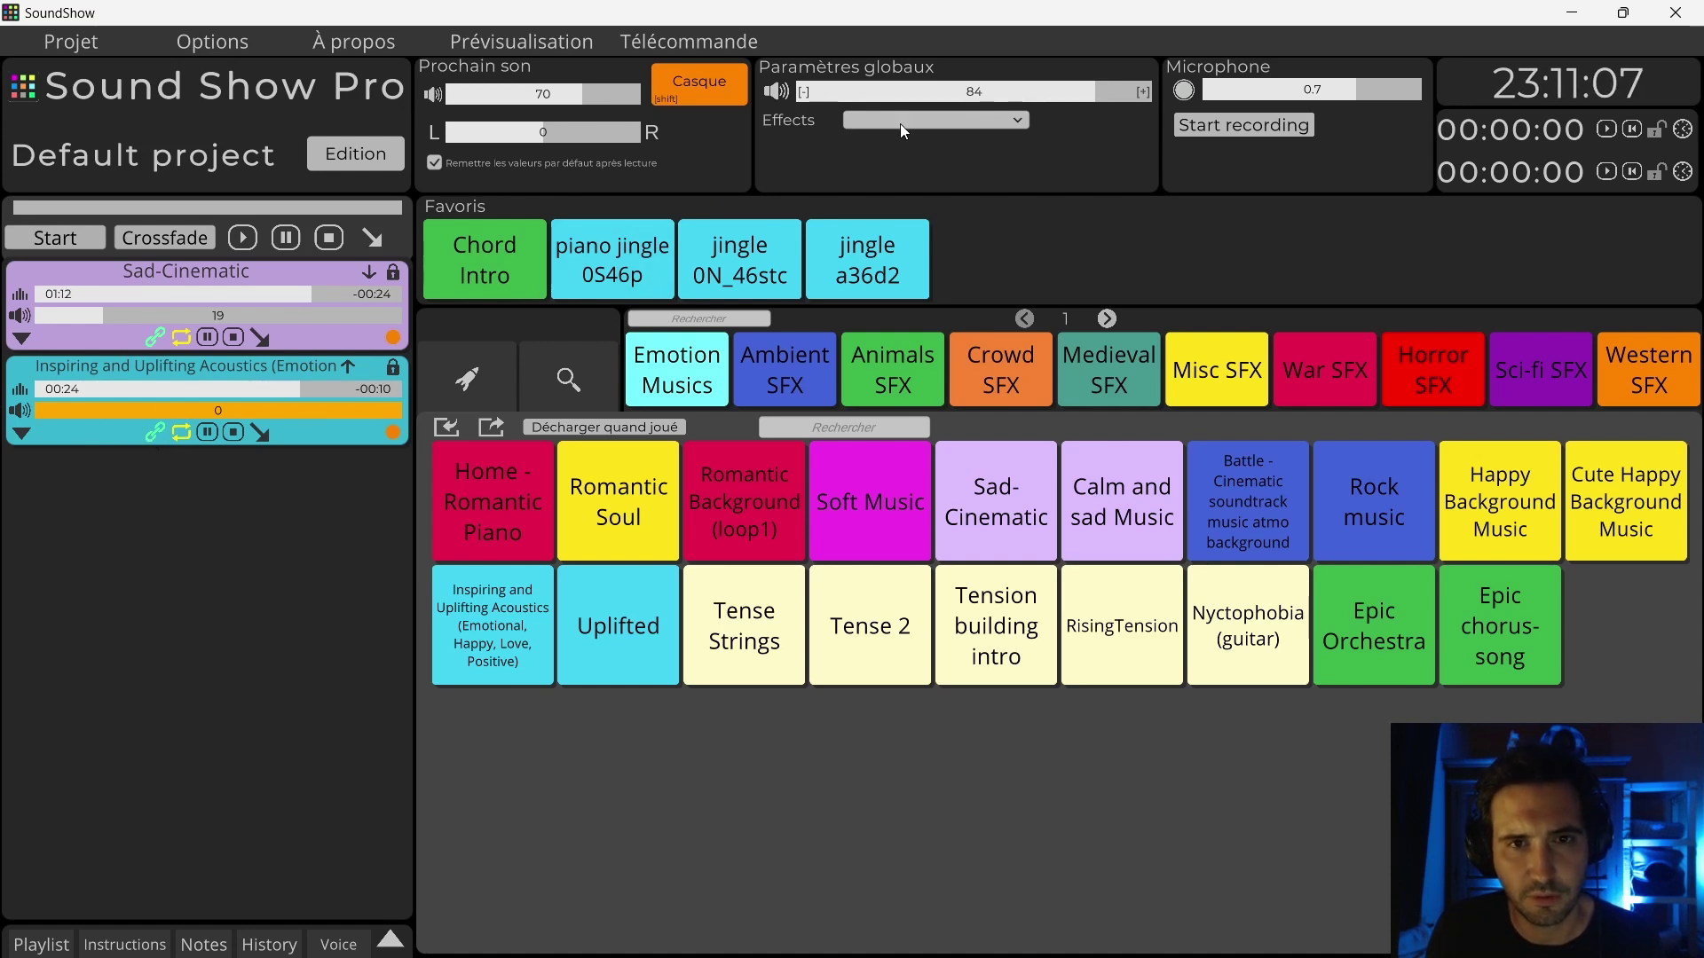
left_click_drag(1097, 92, 872, 99)
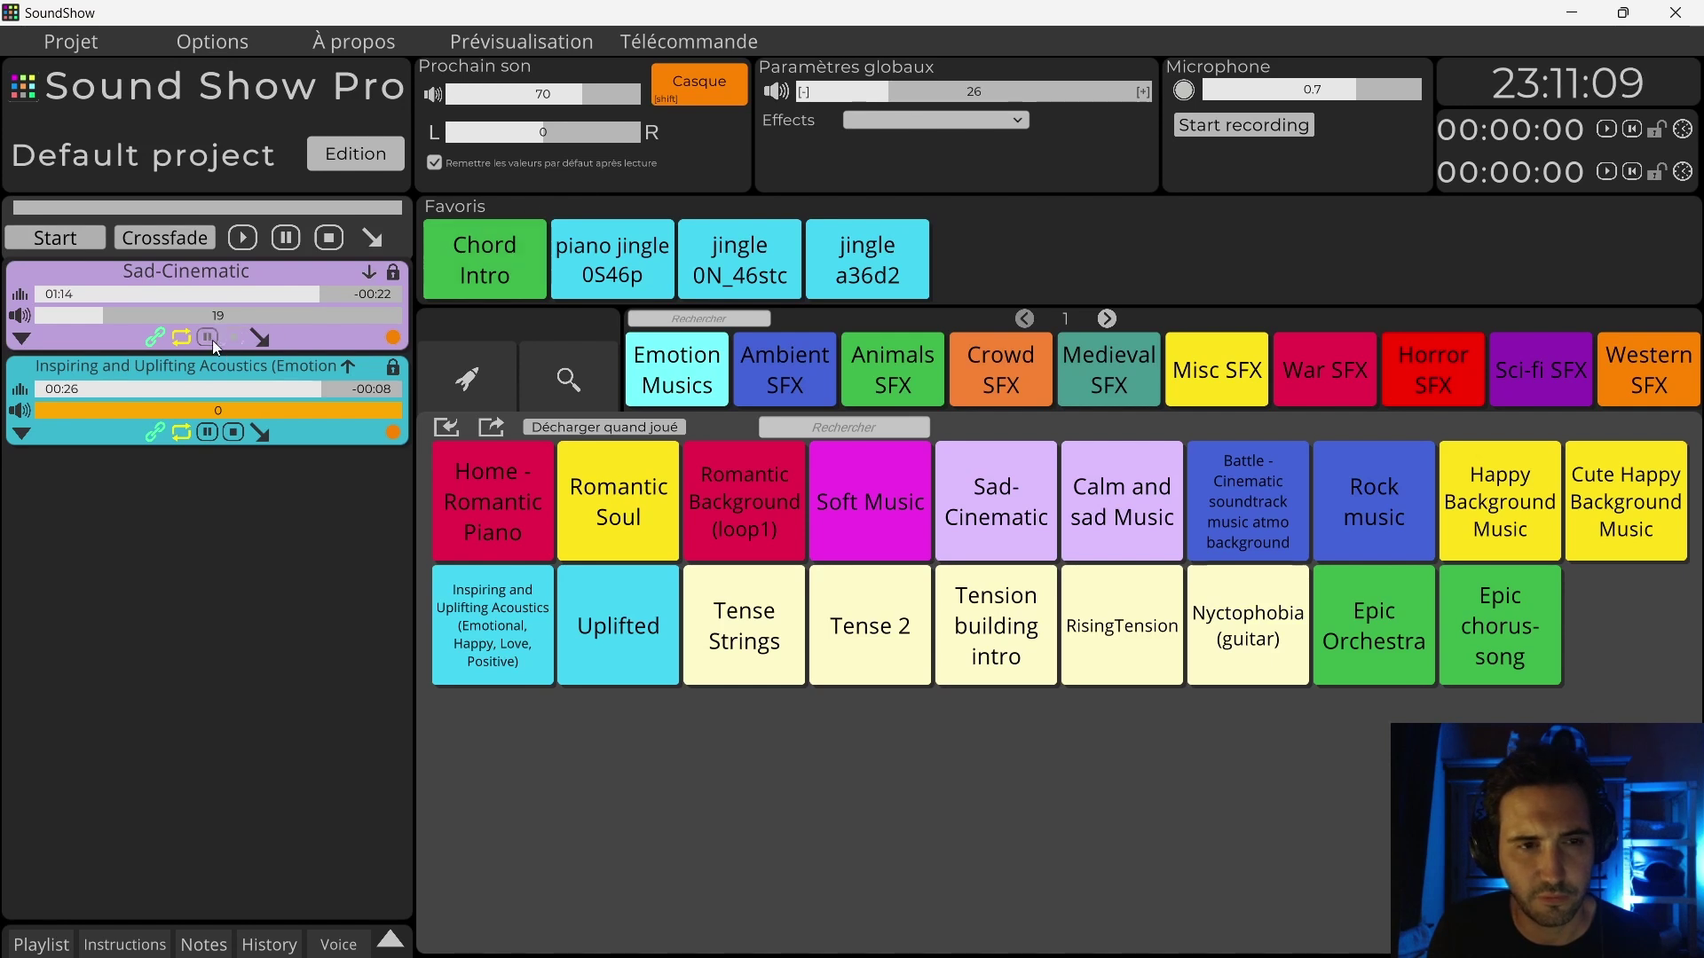
left_click_drag(39, 414, 83, 407)
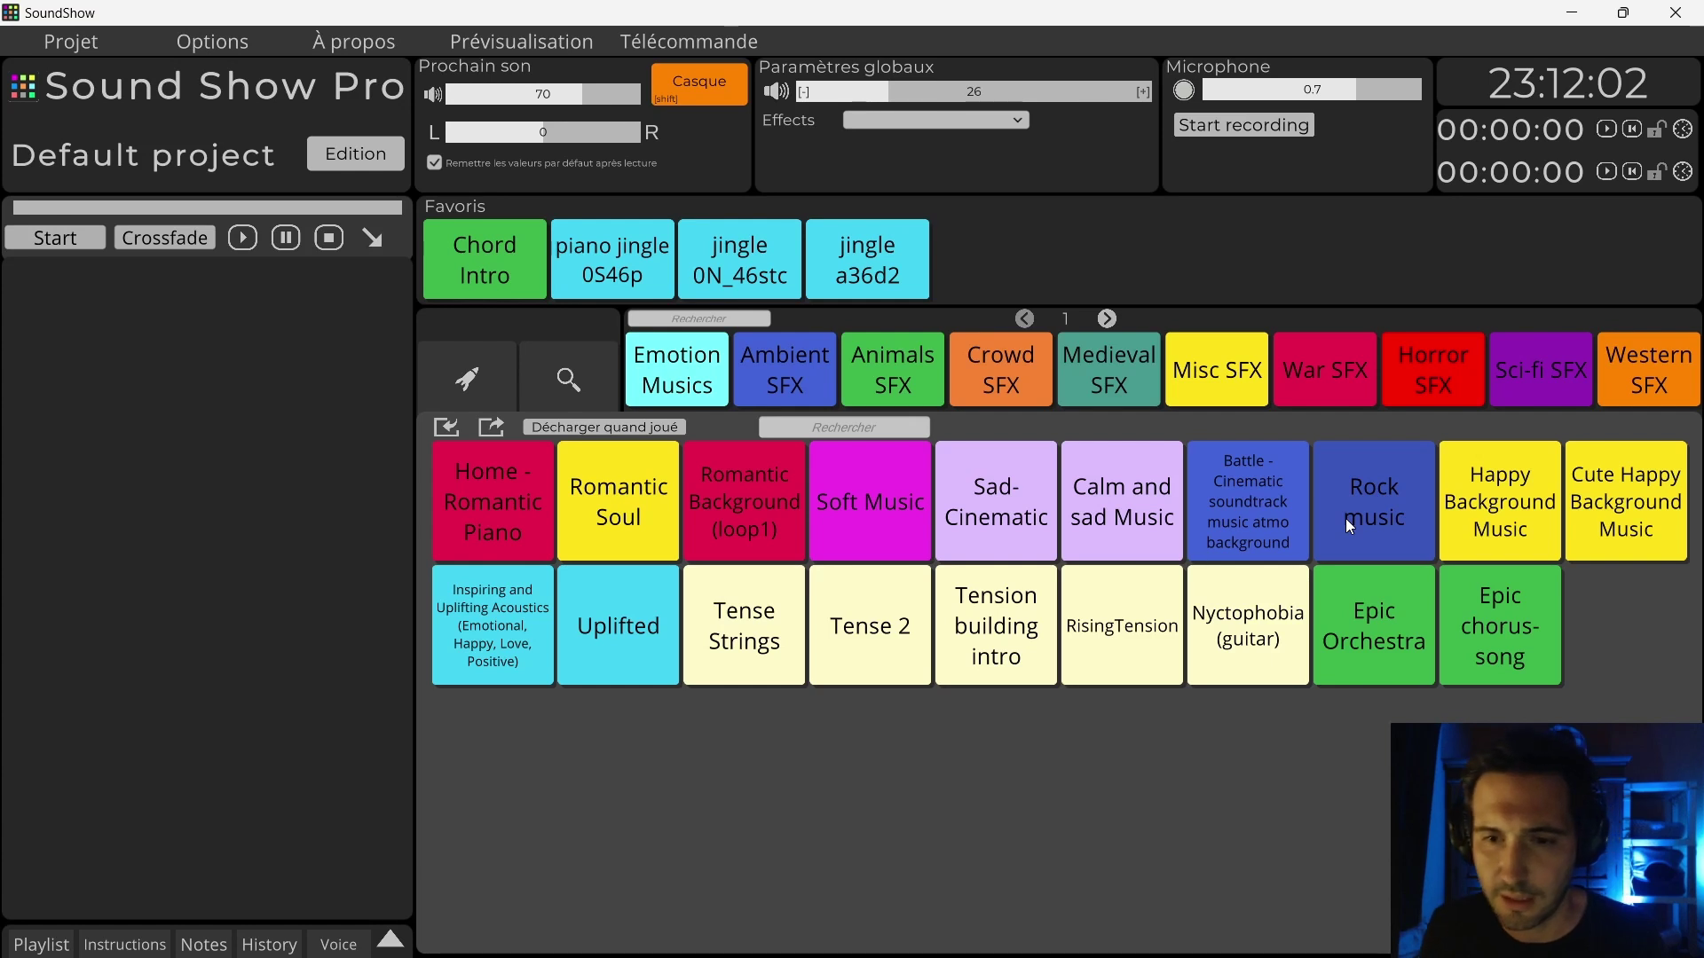
Step: Set the global volume to 76 and play Rock music from Emotion Musics
mouse_move(1345, 518)
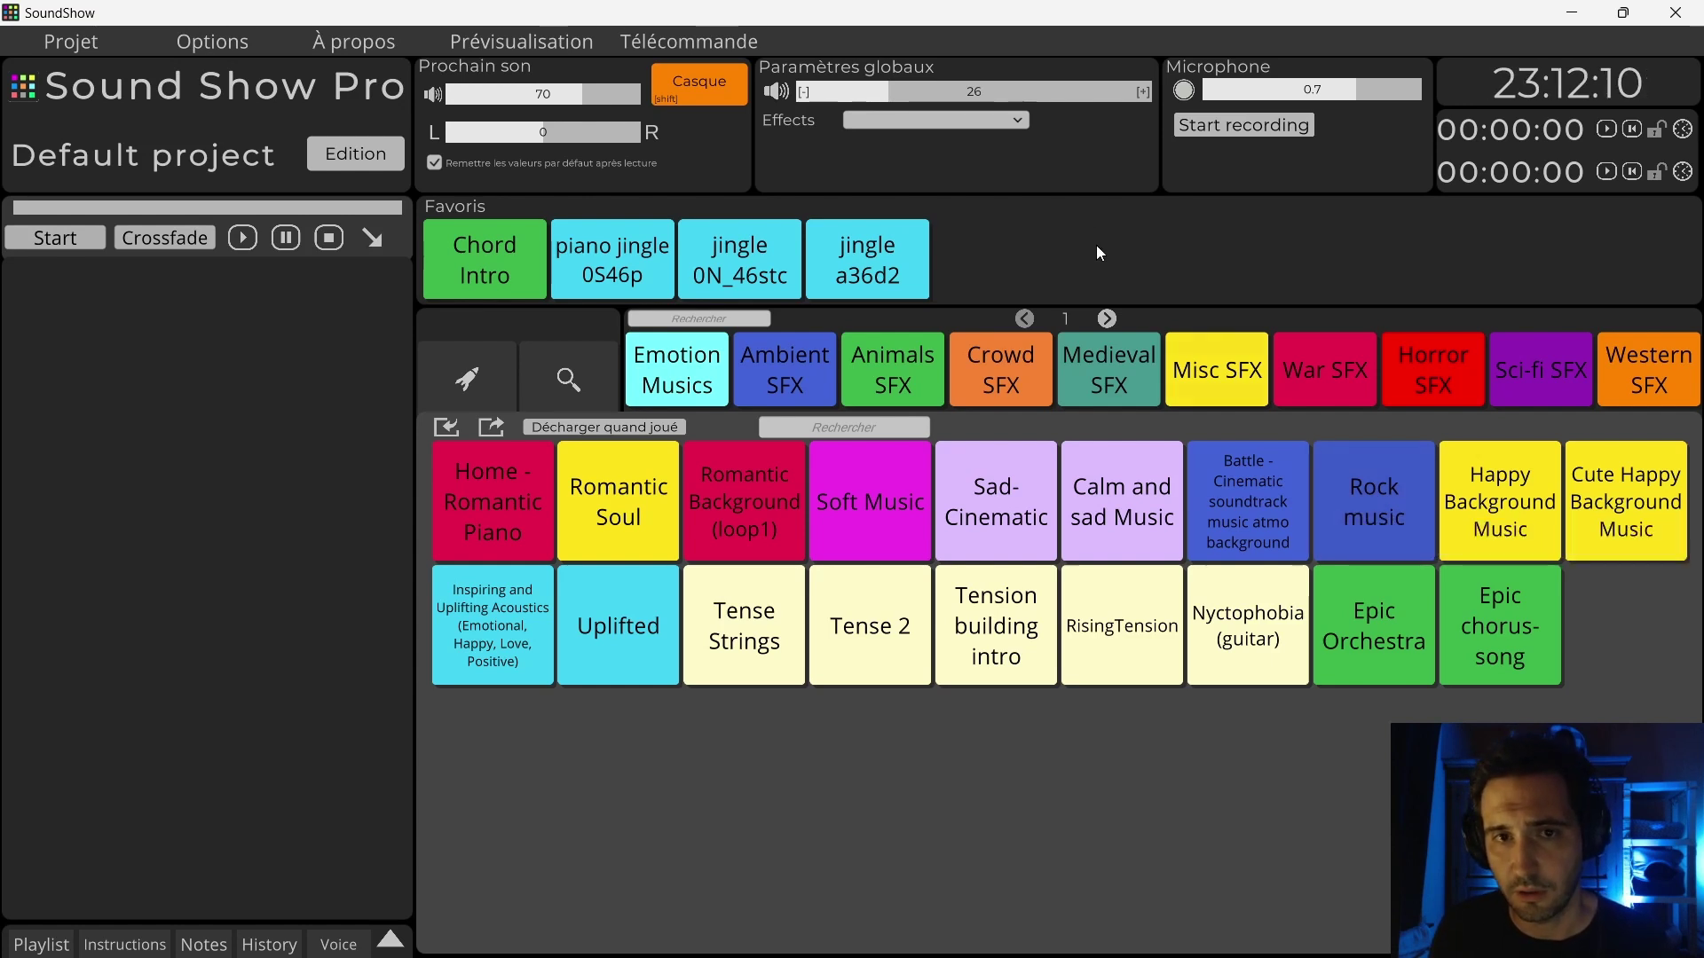
left_click(1065, 93)
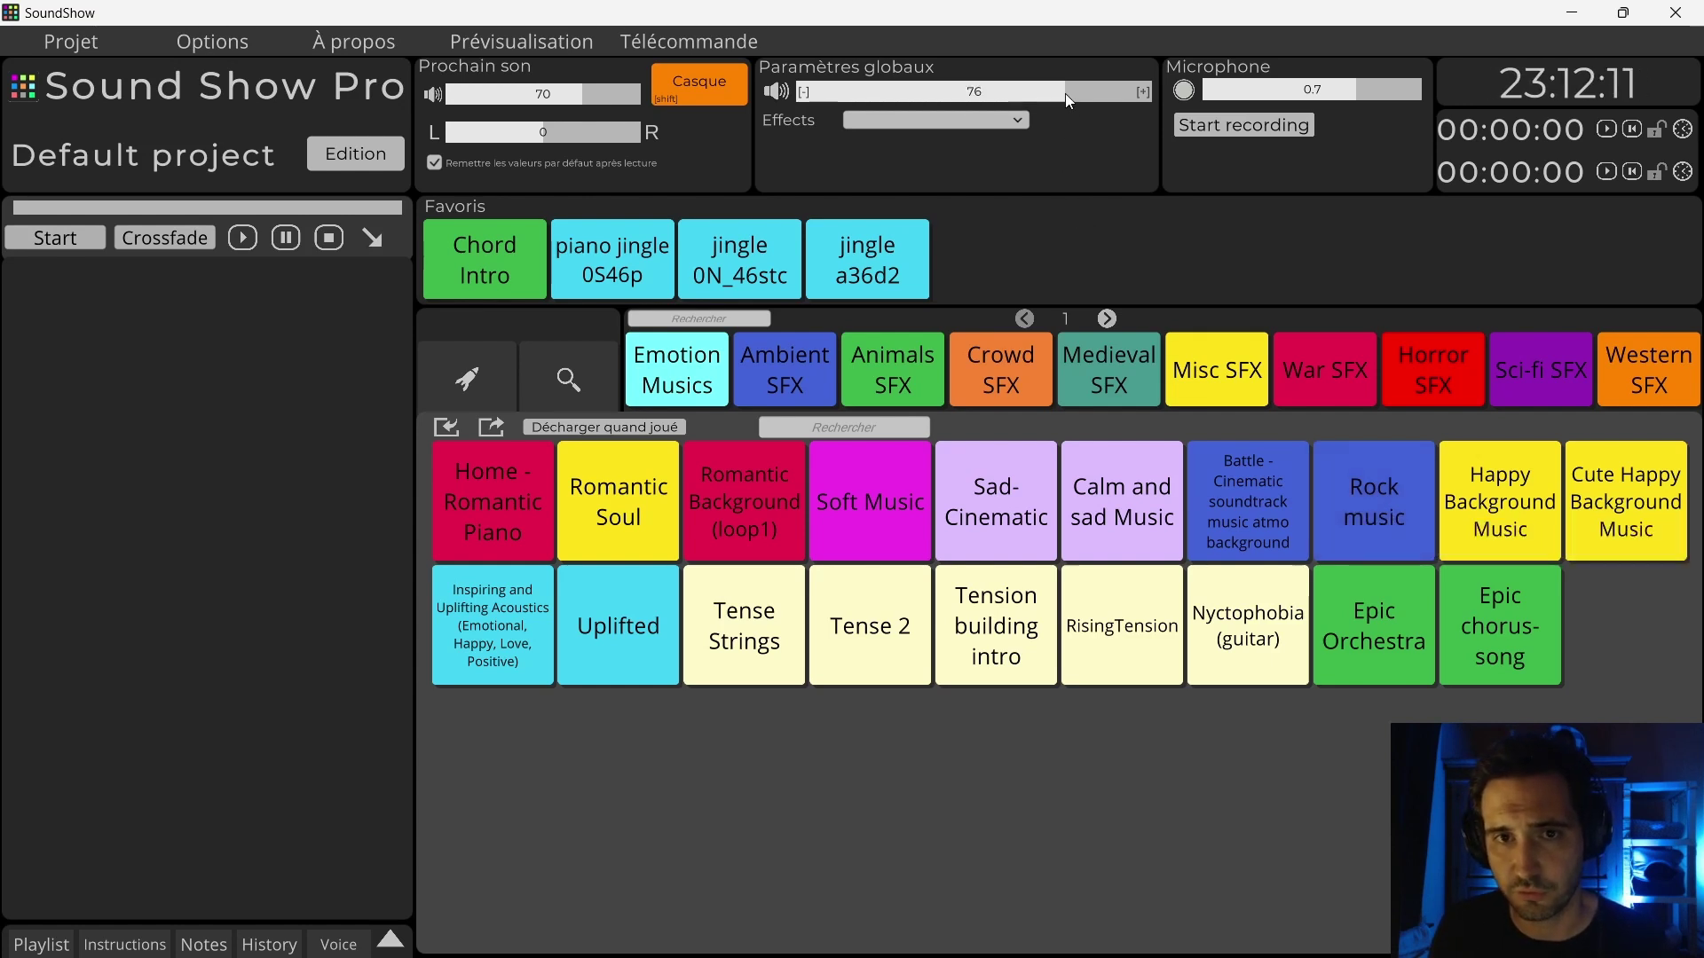
left_click(1377, 524)
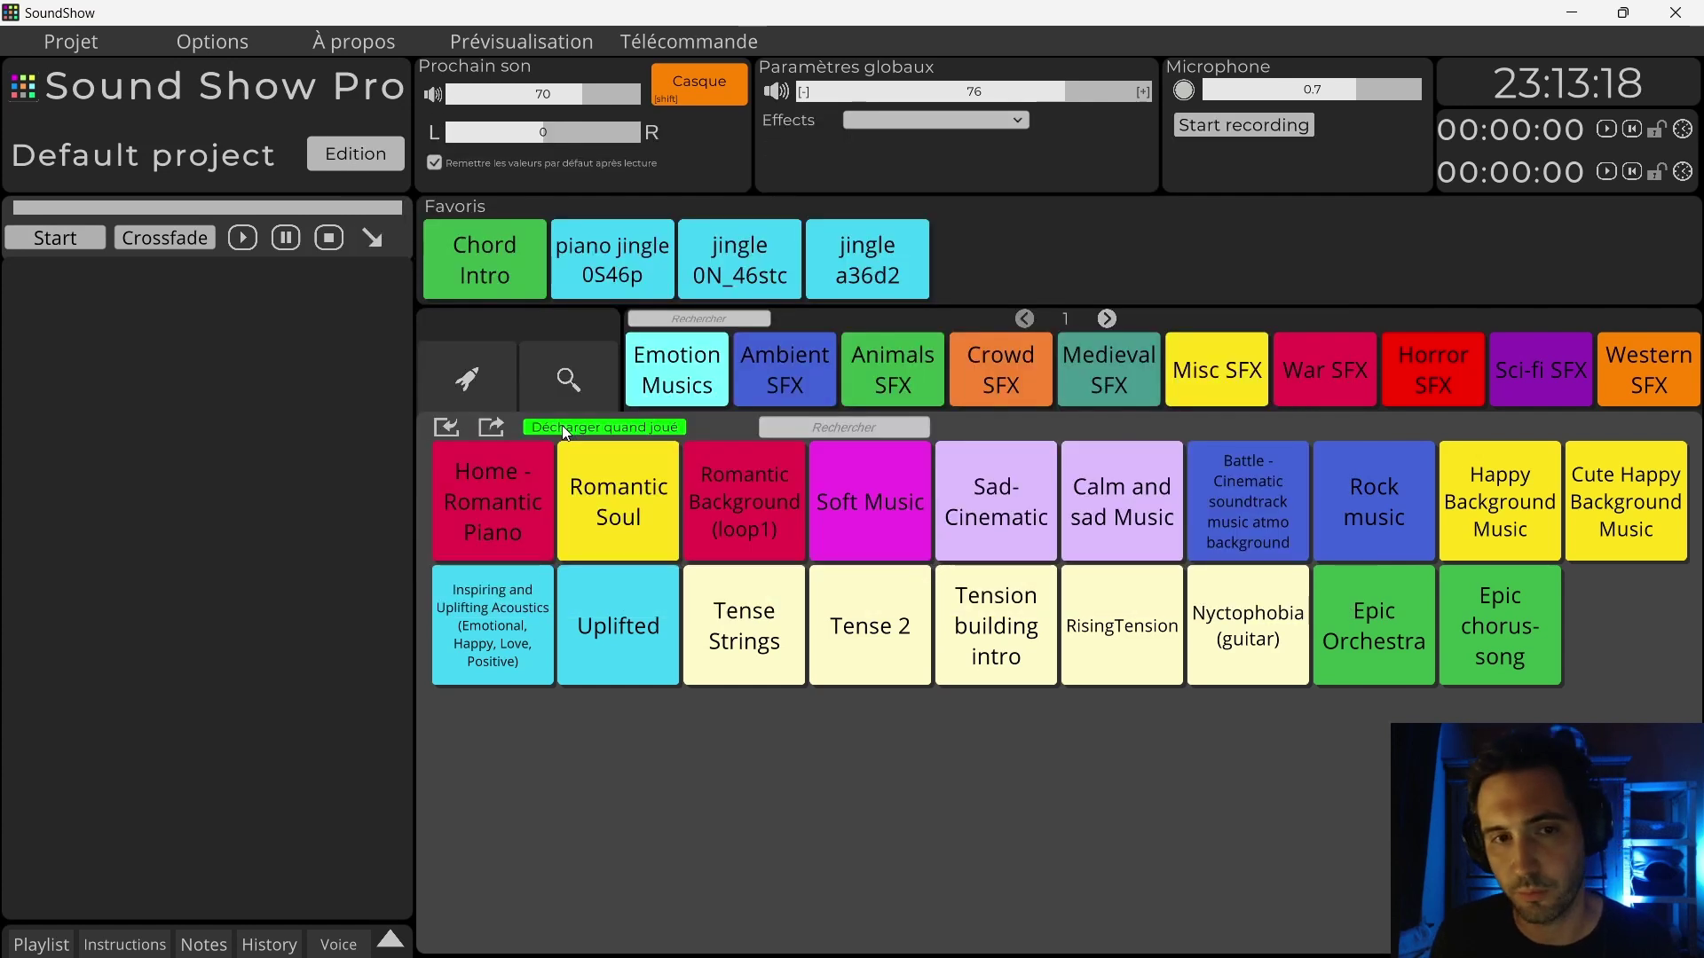
Step: Enable "Décharger quand joué" for Emotion Musics, then play Soft Music and fade it out
left_click(562, 426)
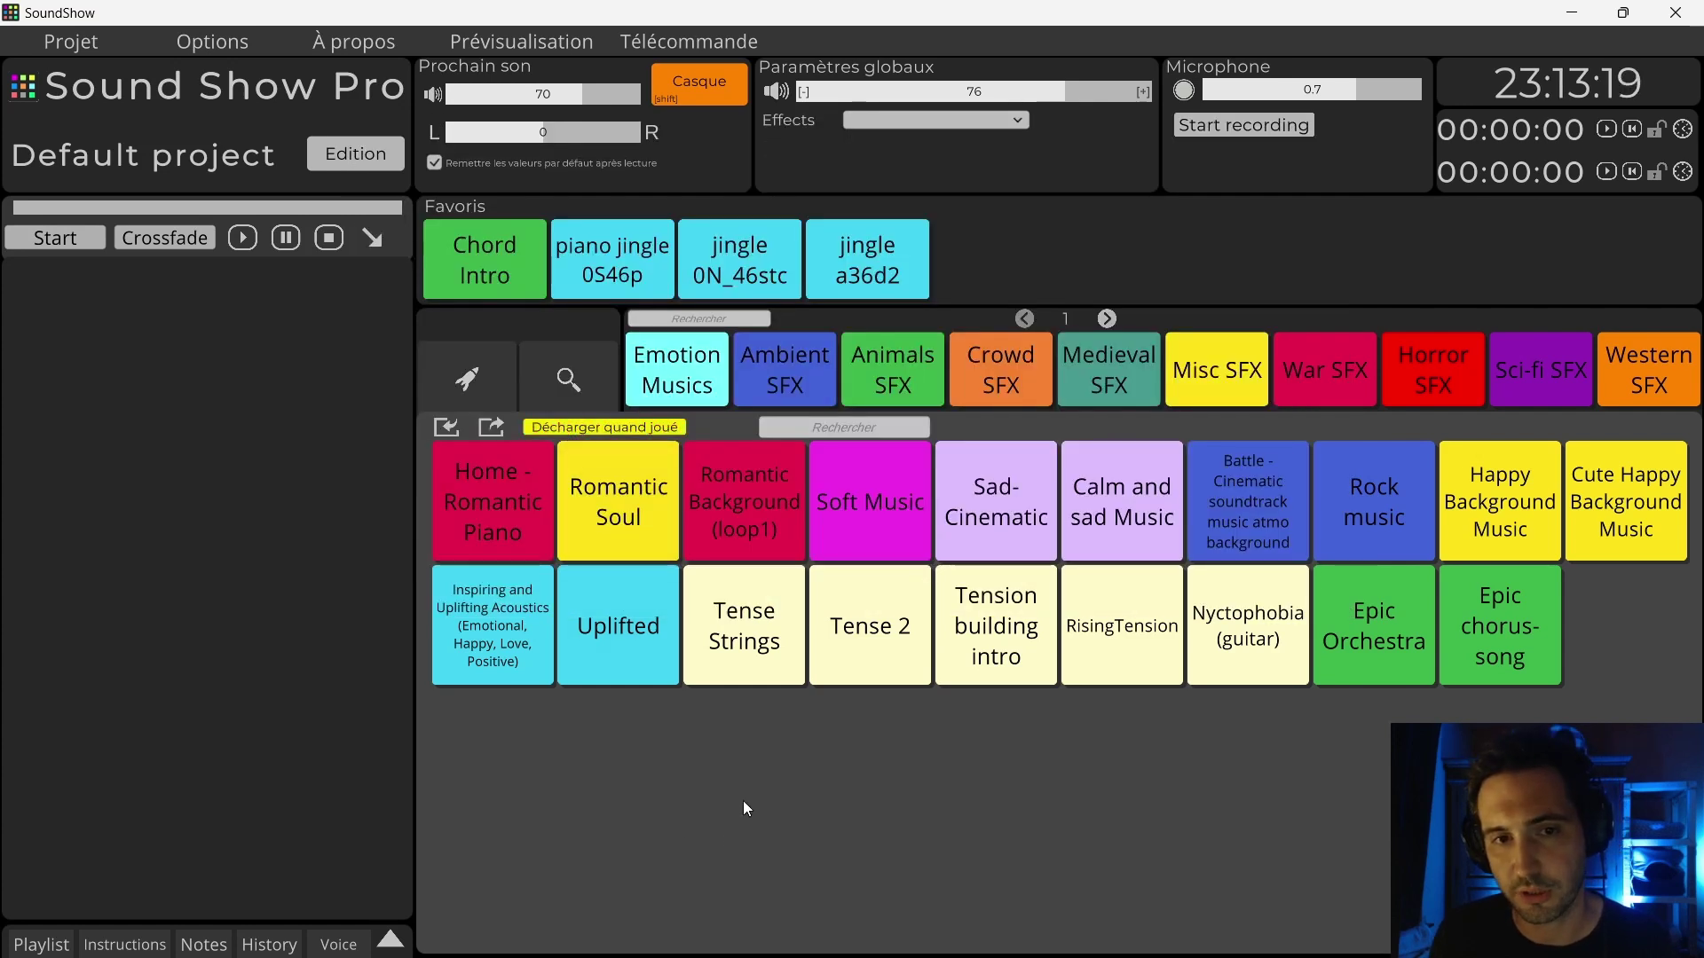
left_click(859, 524)
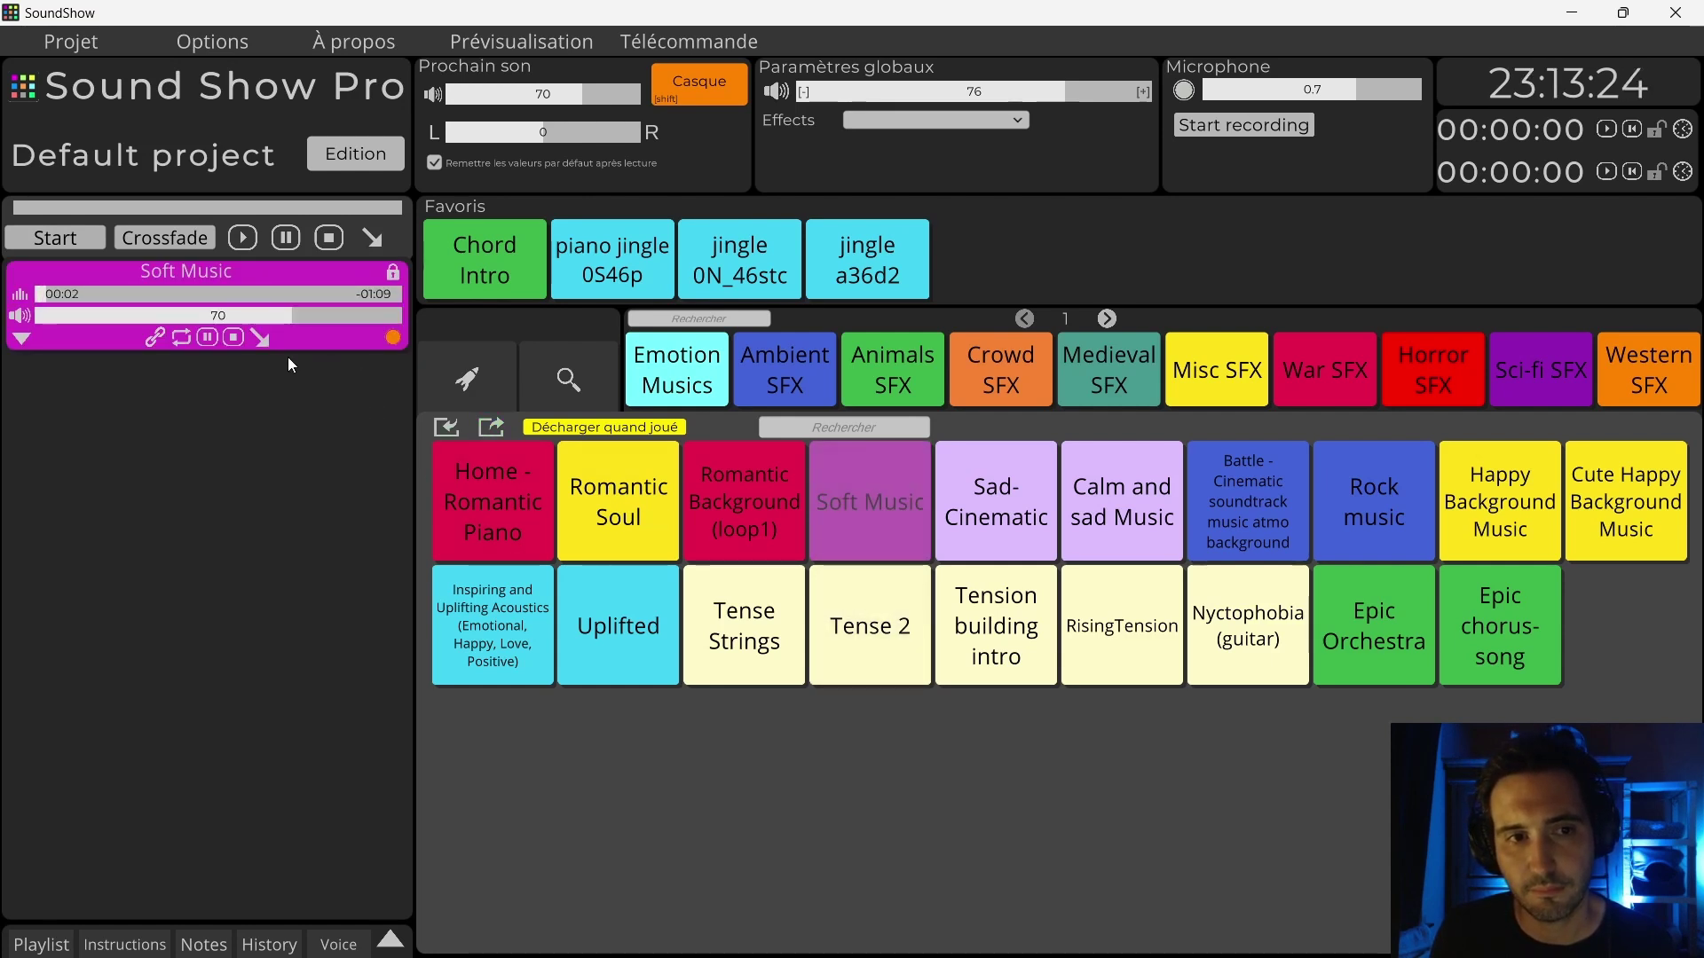
left_click(261, 341)
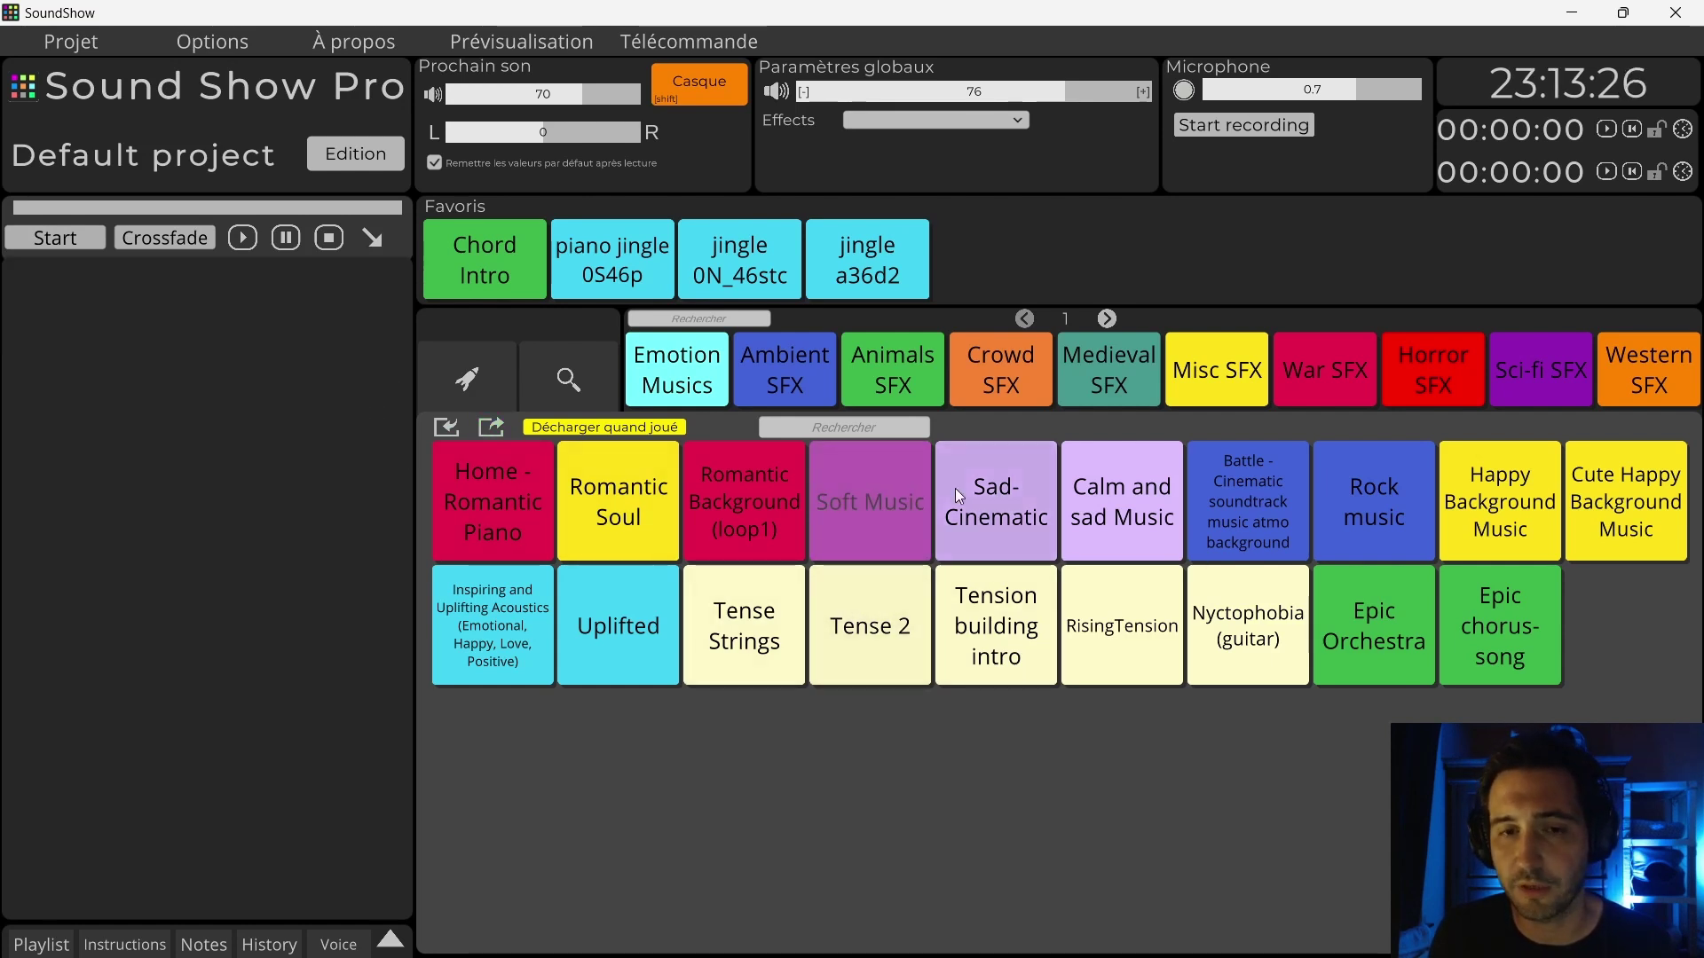
mouse_move(886, 542)
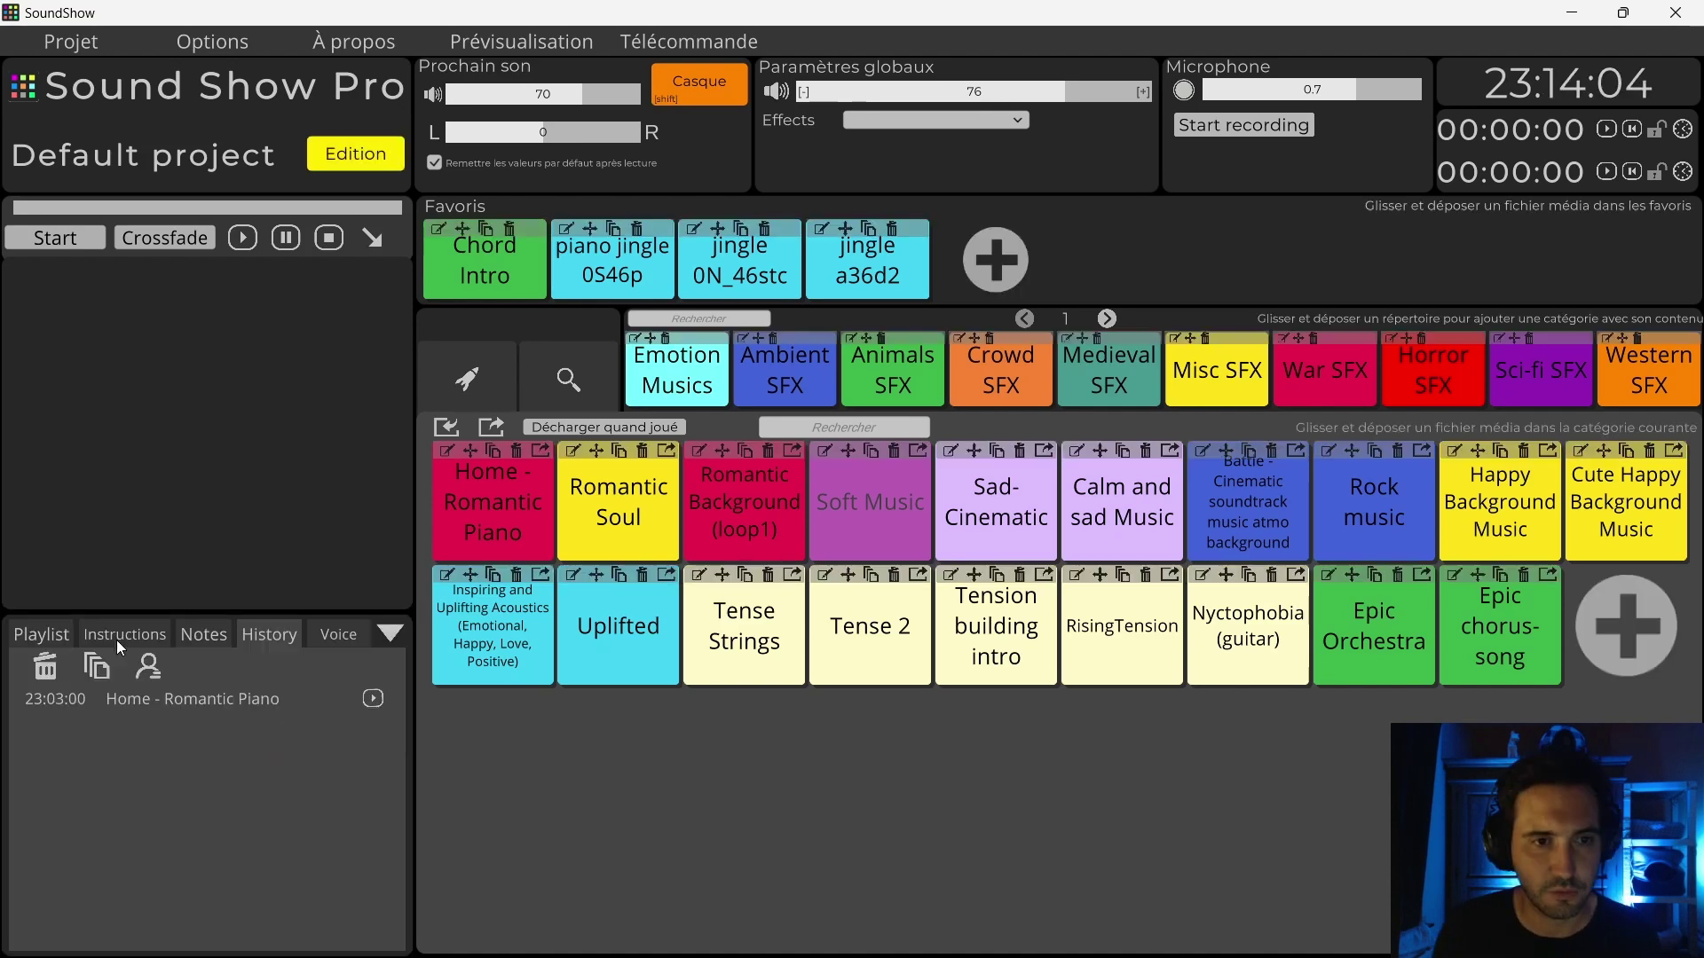
Step: Add Uplifted, Tense Strings and Tense 2 from Emotion Musics to the instructions list
left_click(122, 634)
left_click_drag(598, 588, 354, 722)
left_click_drag(721, 577, 290, 834)
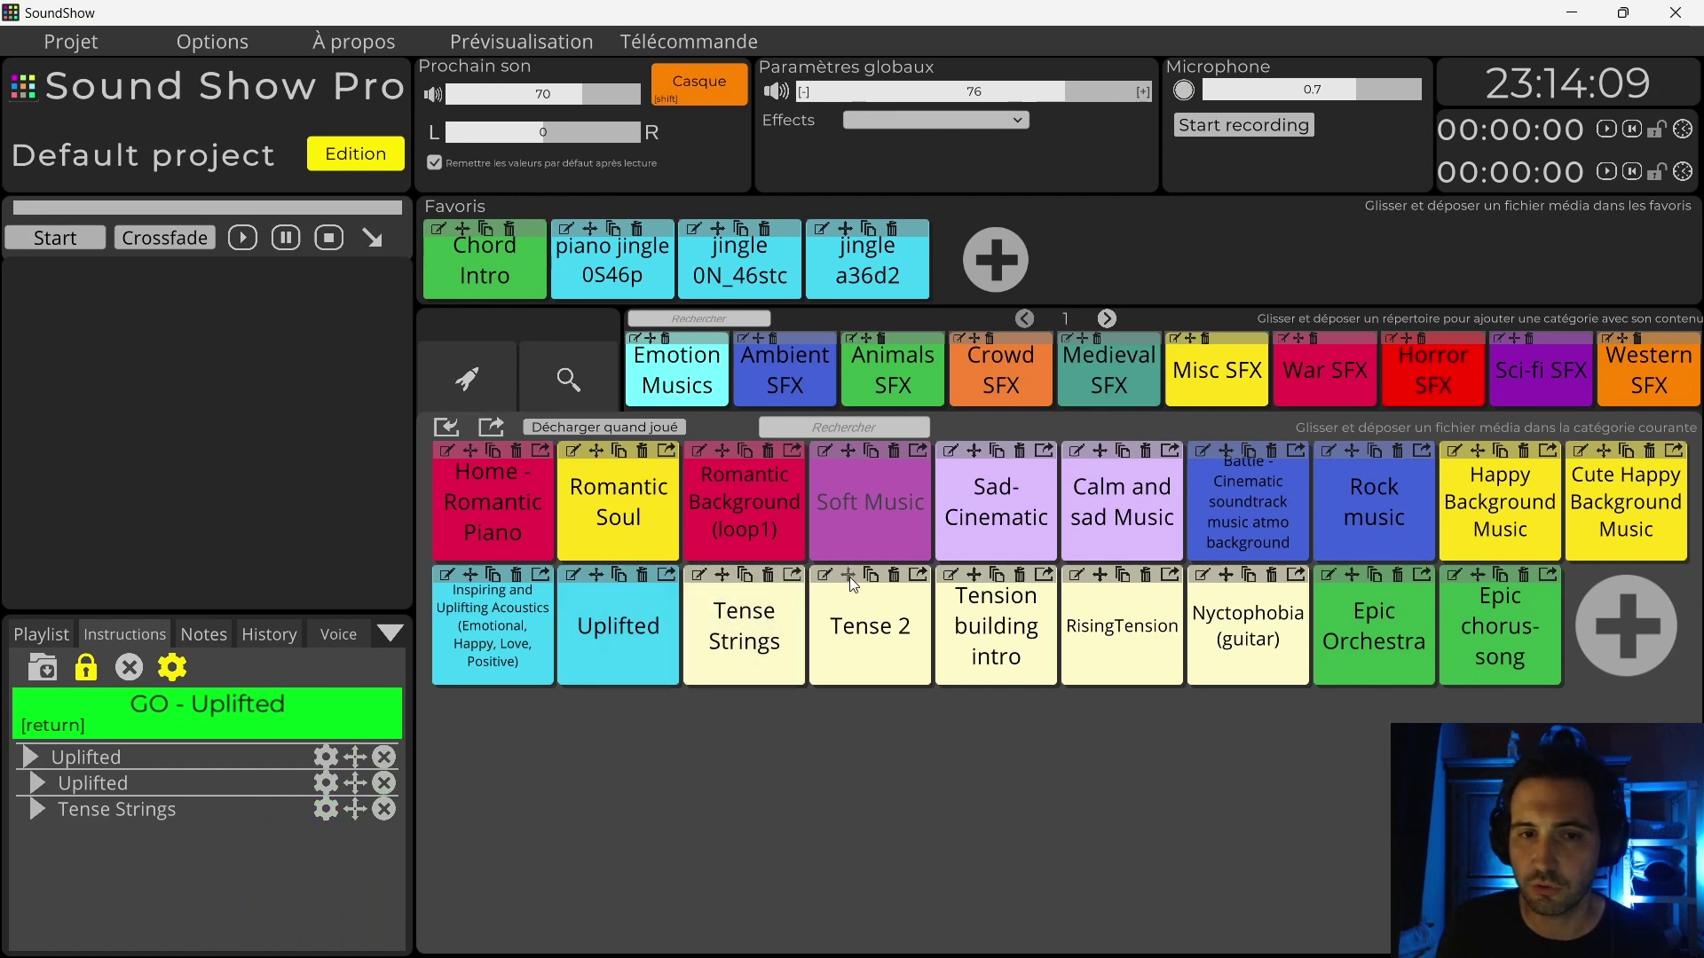
left_click_drag(850, 577, 252, 848)
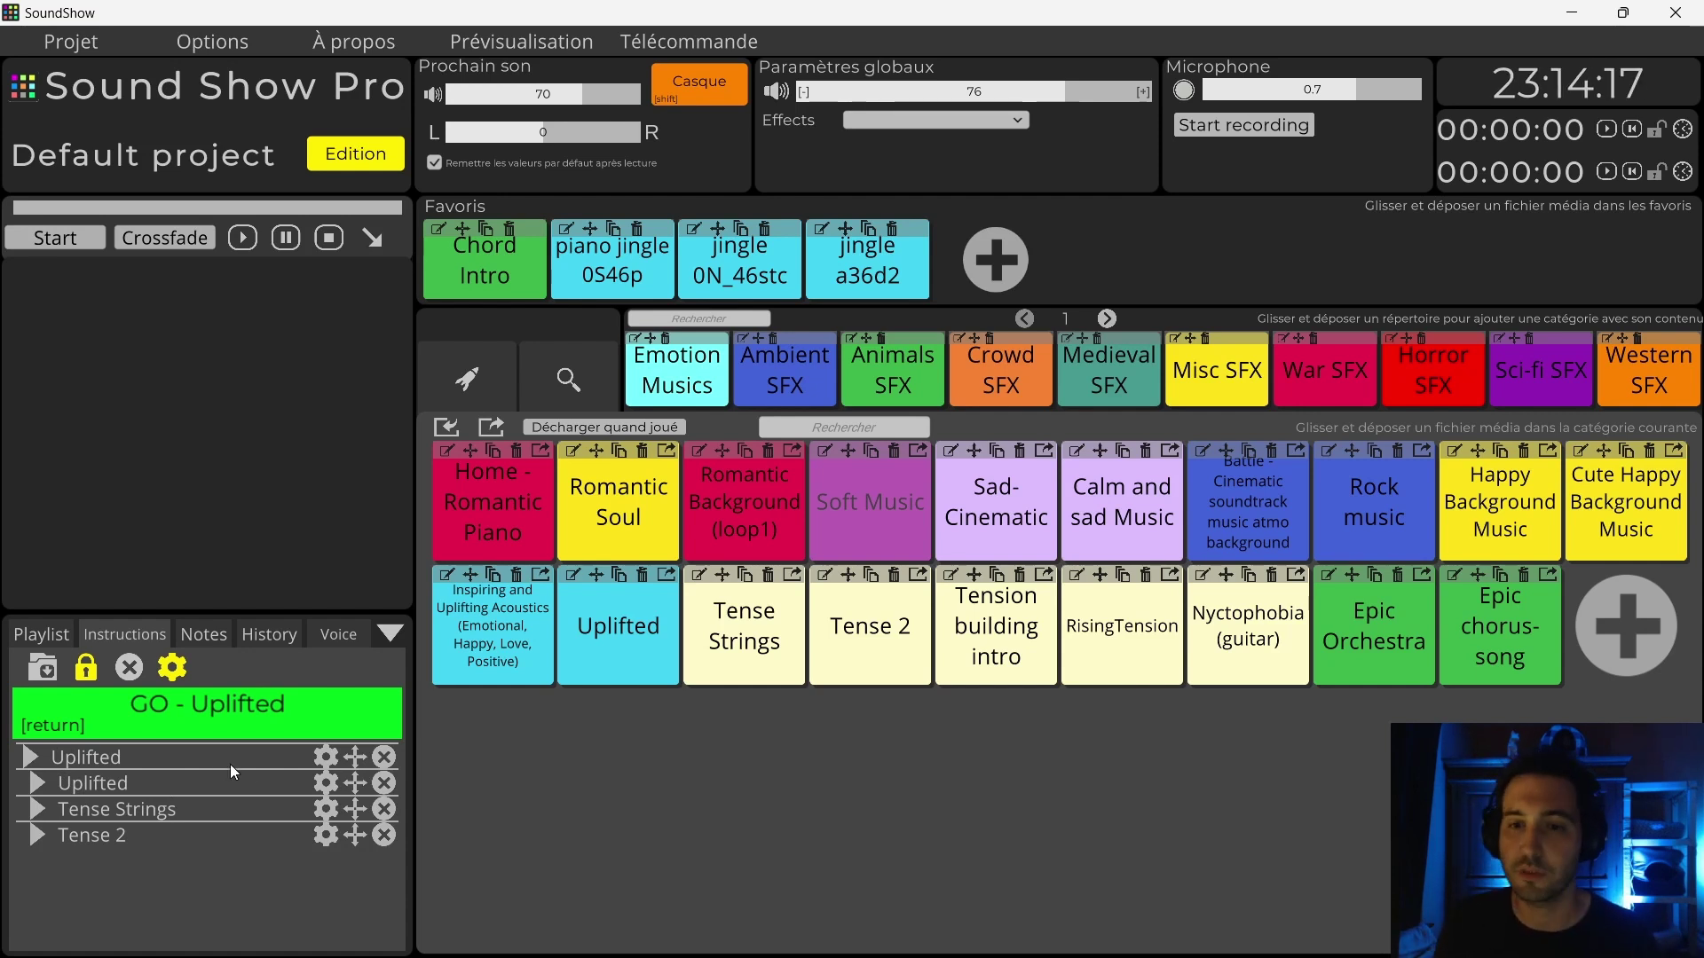
Step: Set the action of the Tense Strings instruction to Crossfade and validate it
left_click(328, 808)
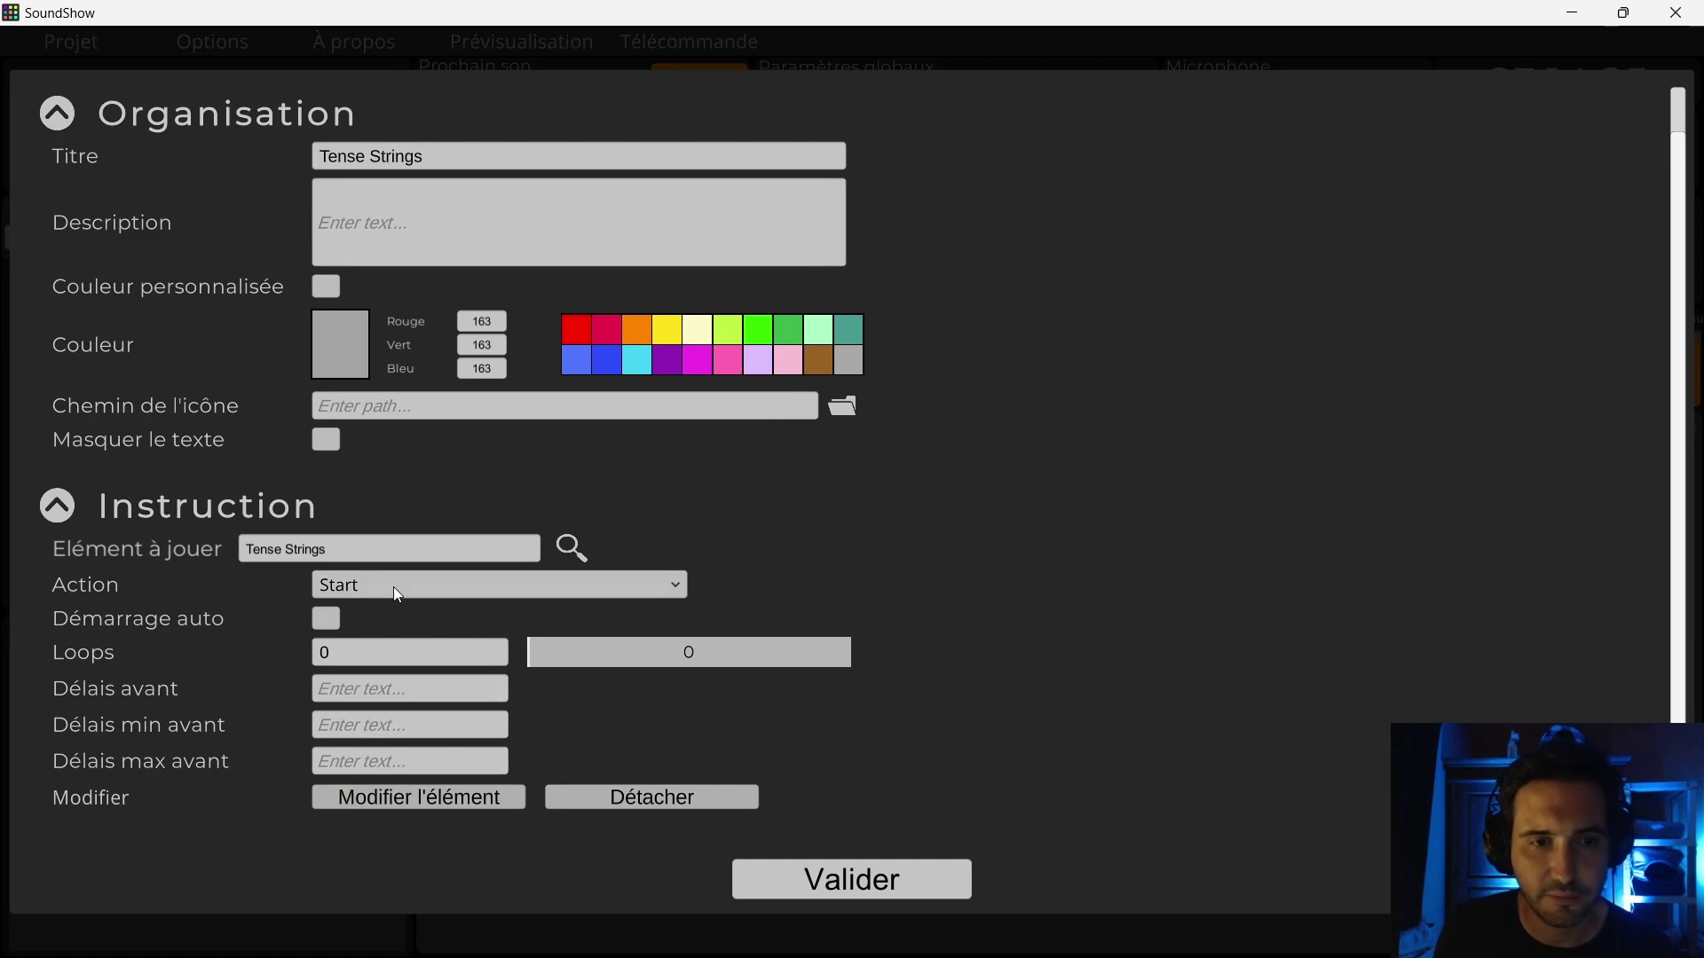
left_click(396, 587)
left_click(378, 664)
left_click(791, 882)
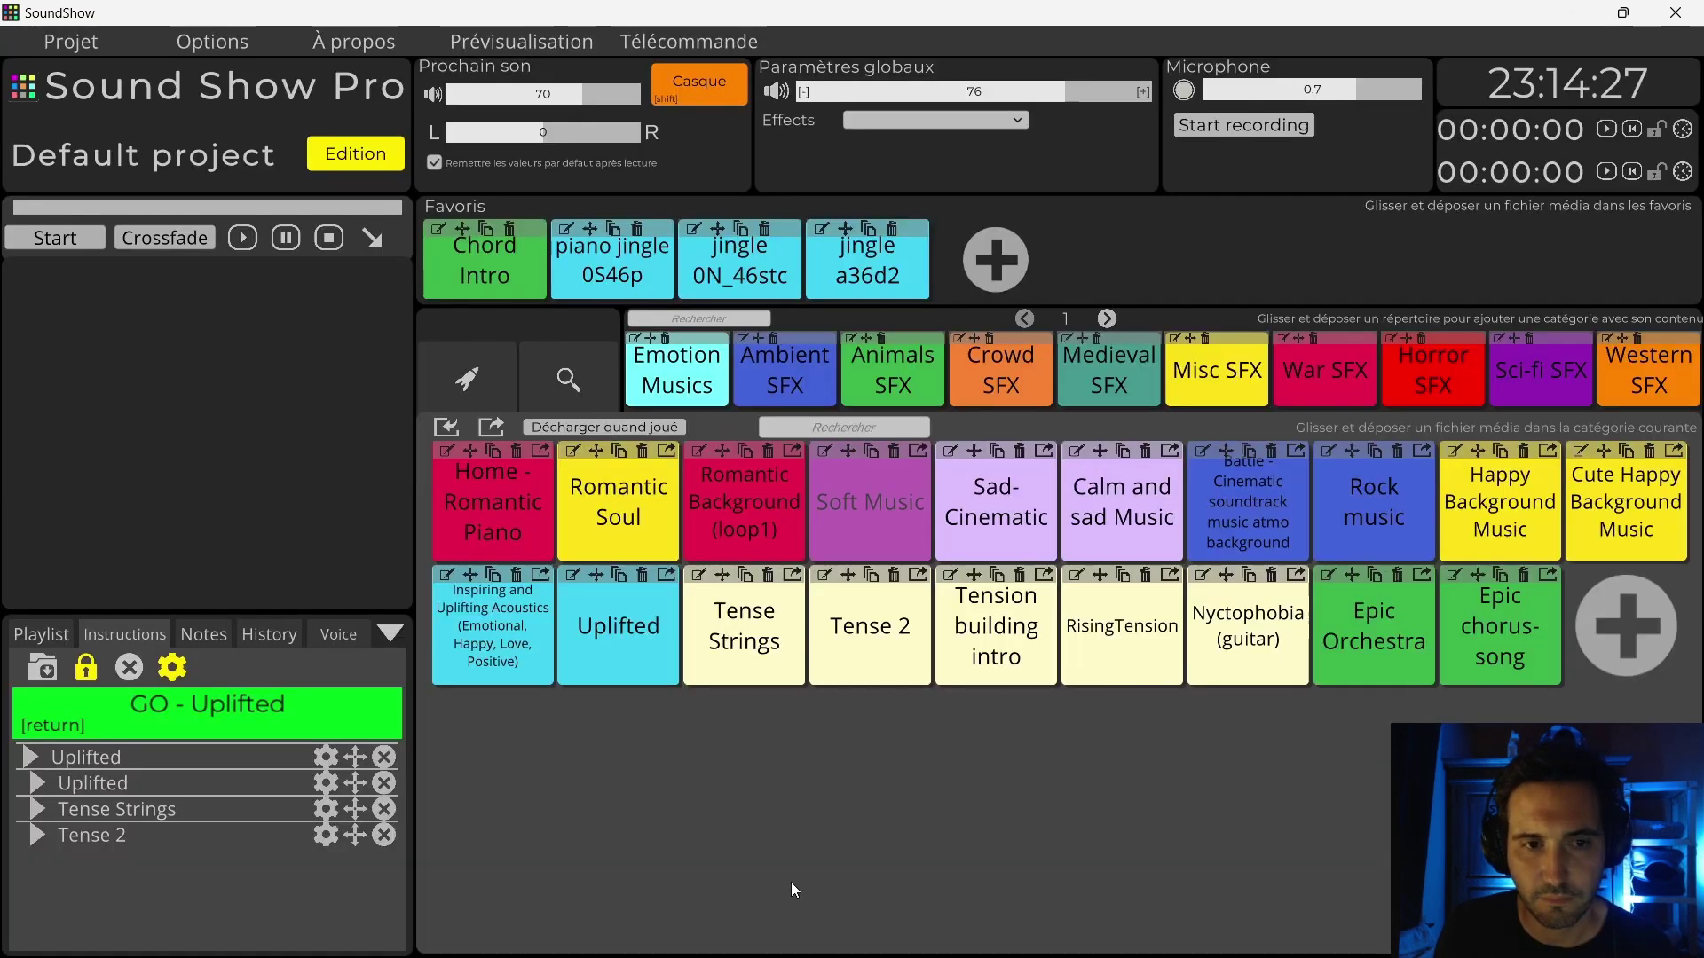
Step: Change the Tense 2 instruction's action to Crossfade and validate it
left_click(326, 834)
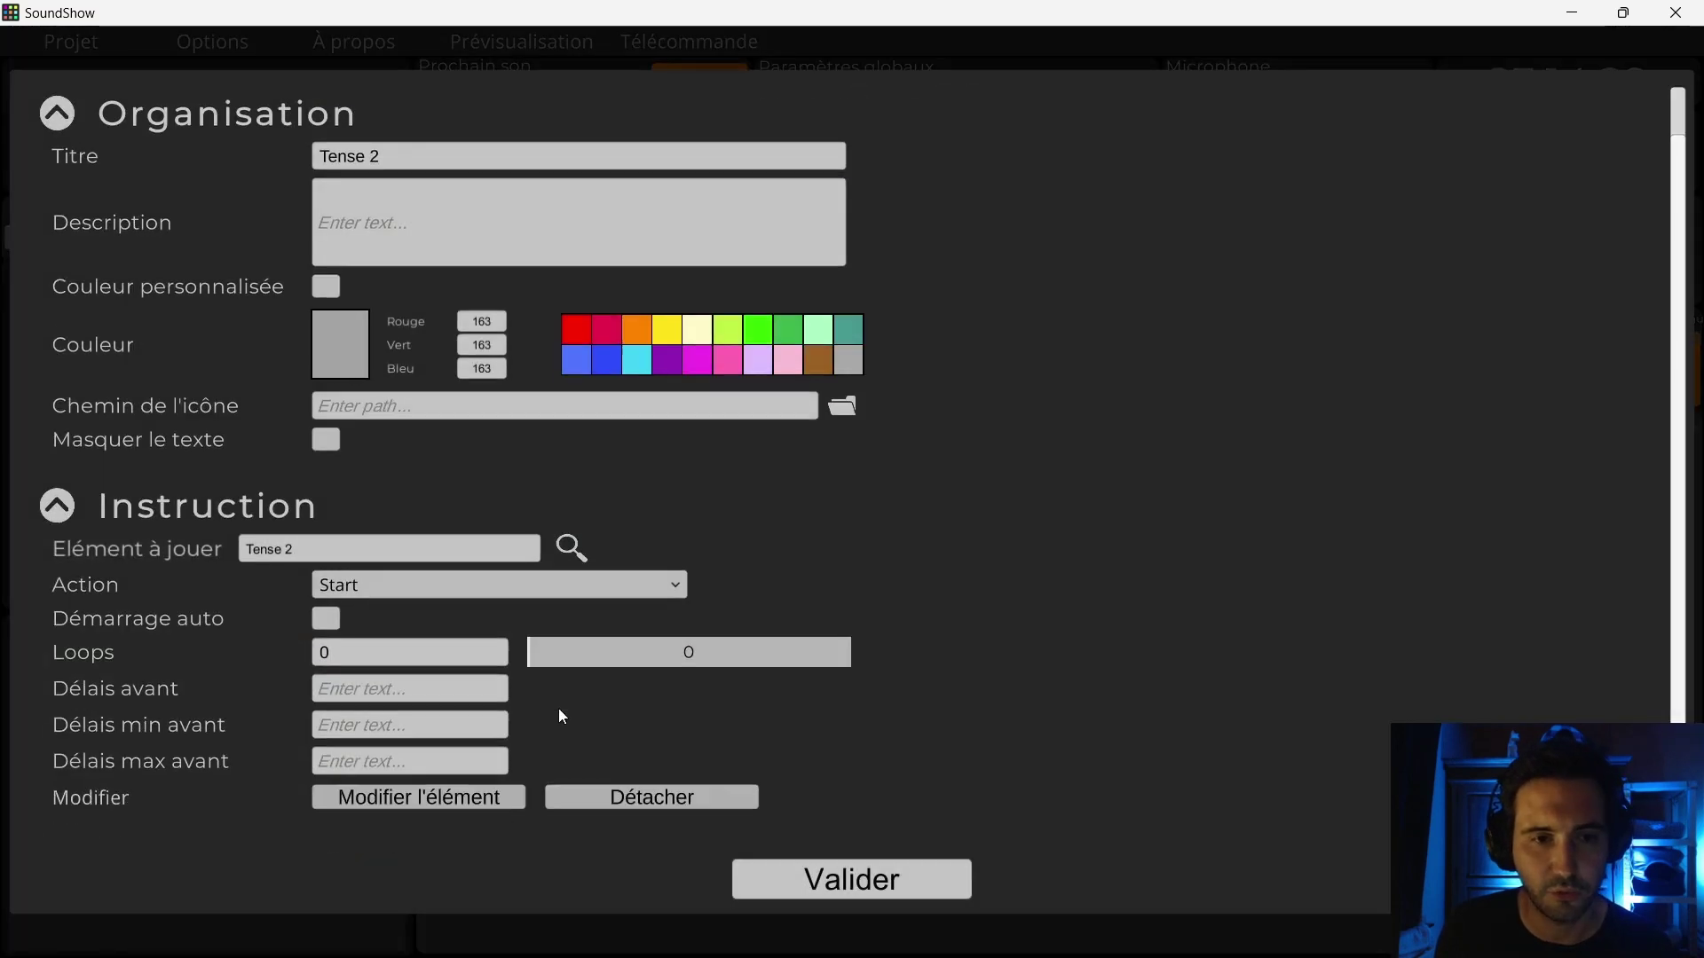
left_click(540, 587)
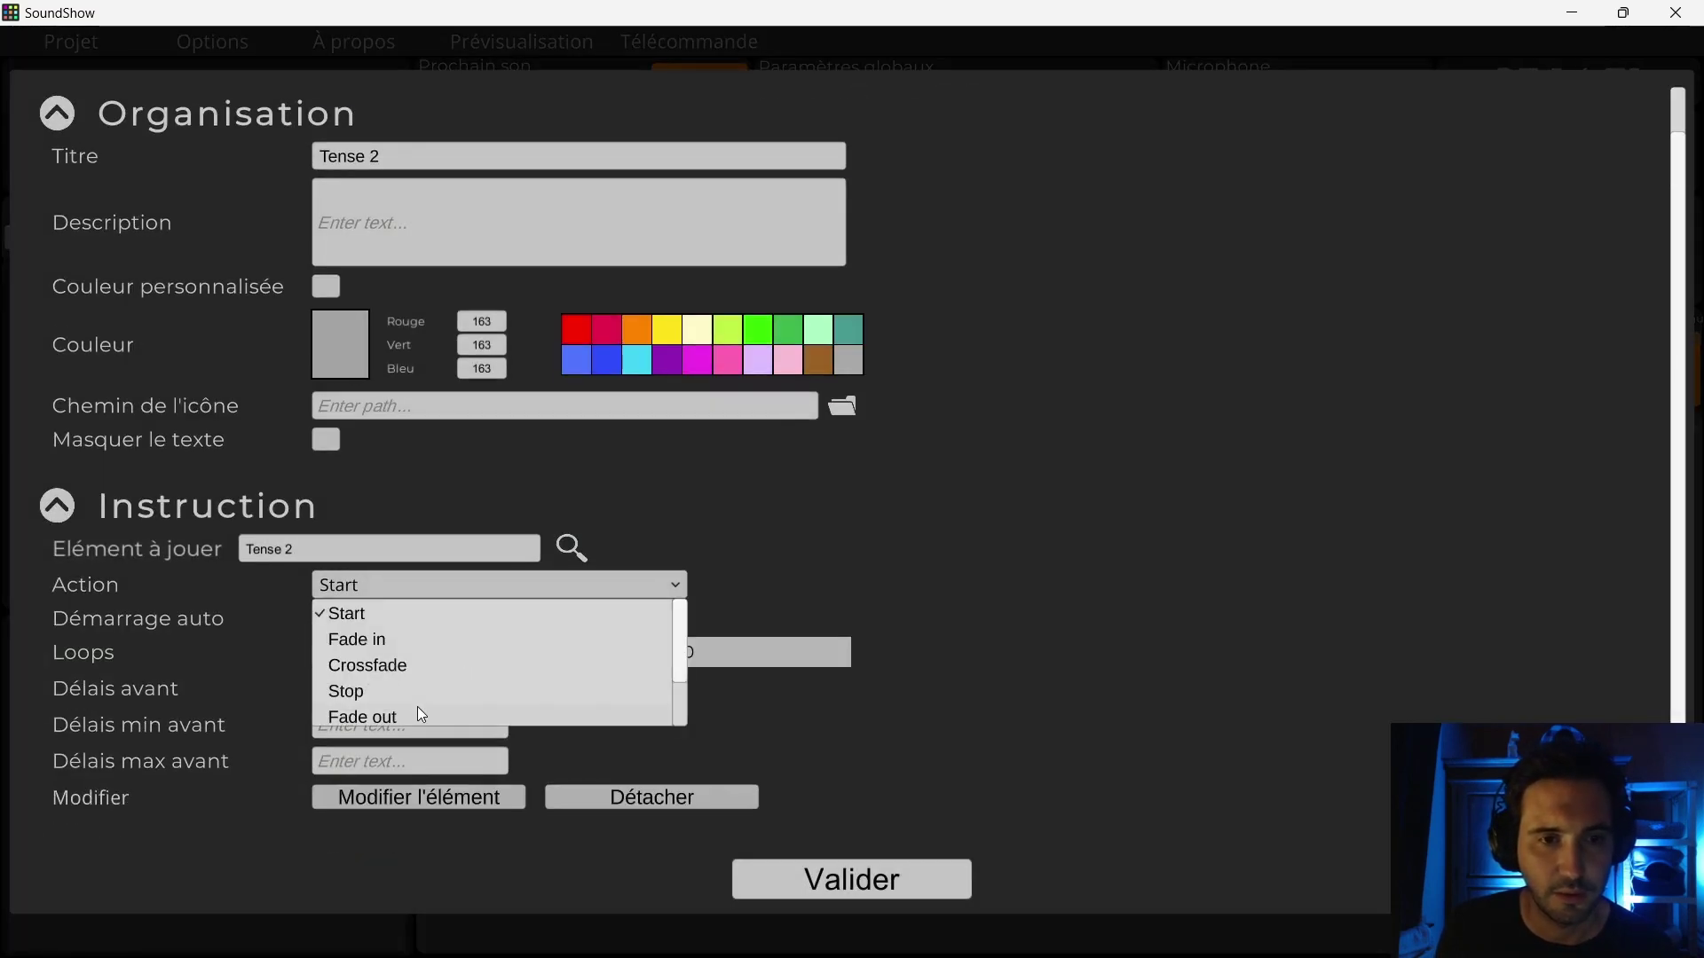
left_click(369, 674)
left_click(781, 877)
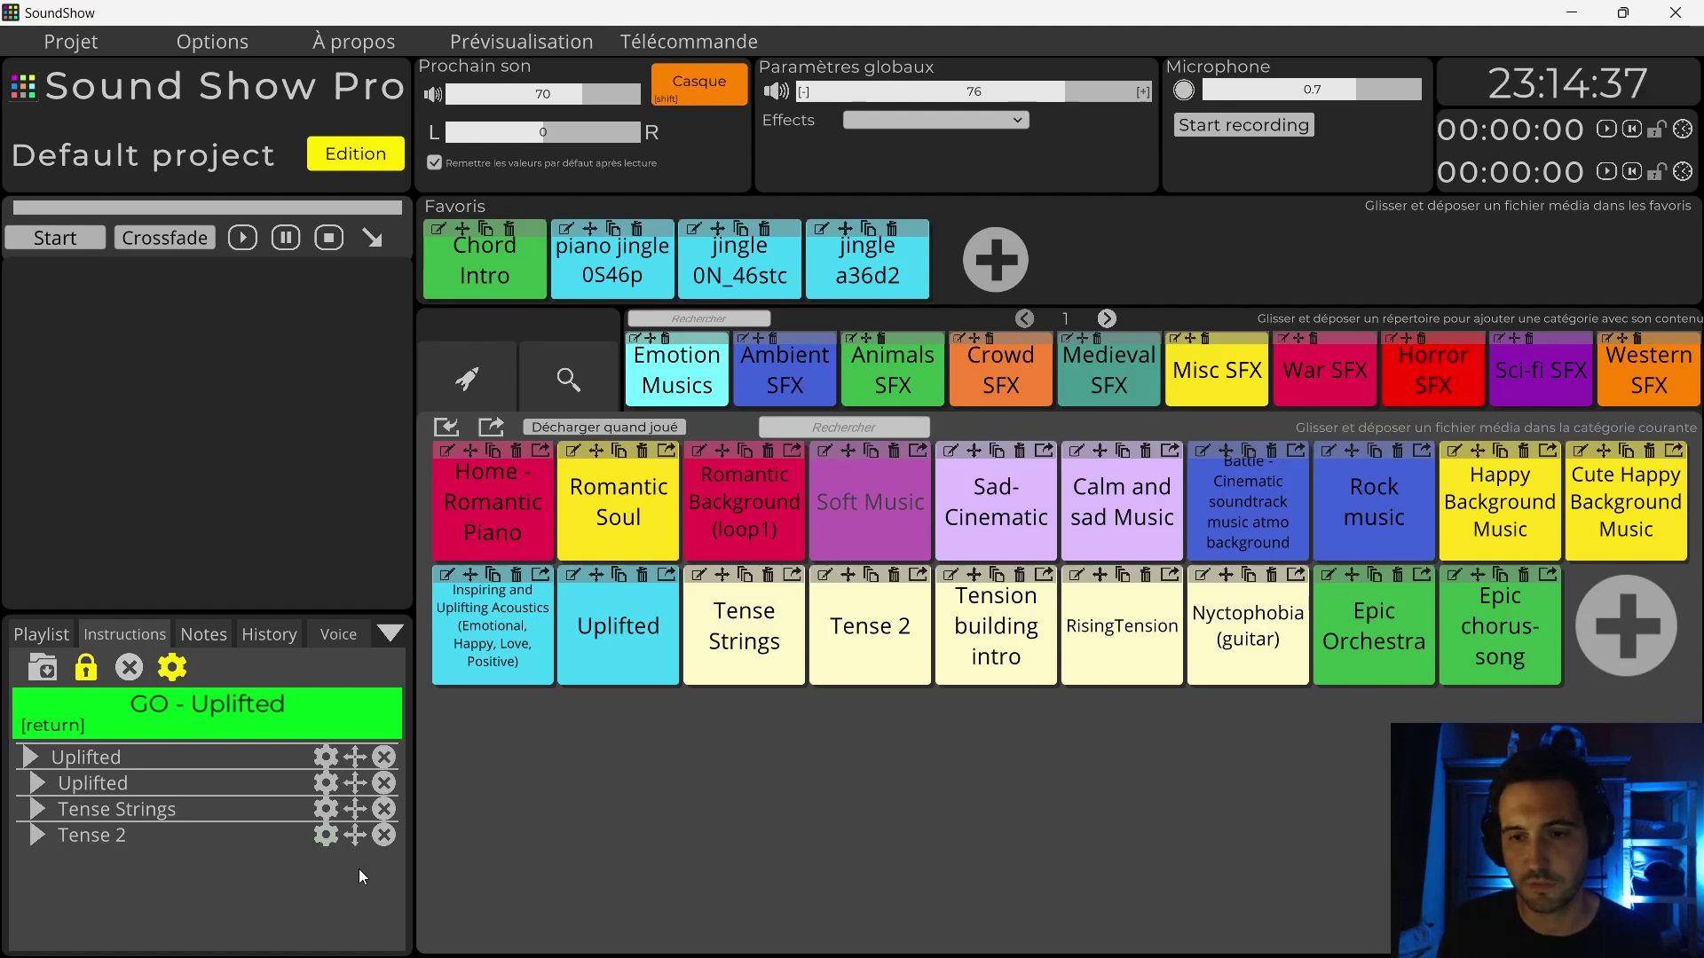
Step: Run the instructions list in order through Uplifted, Tense Strings and Tense 2, and stop playback
key("Return")
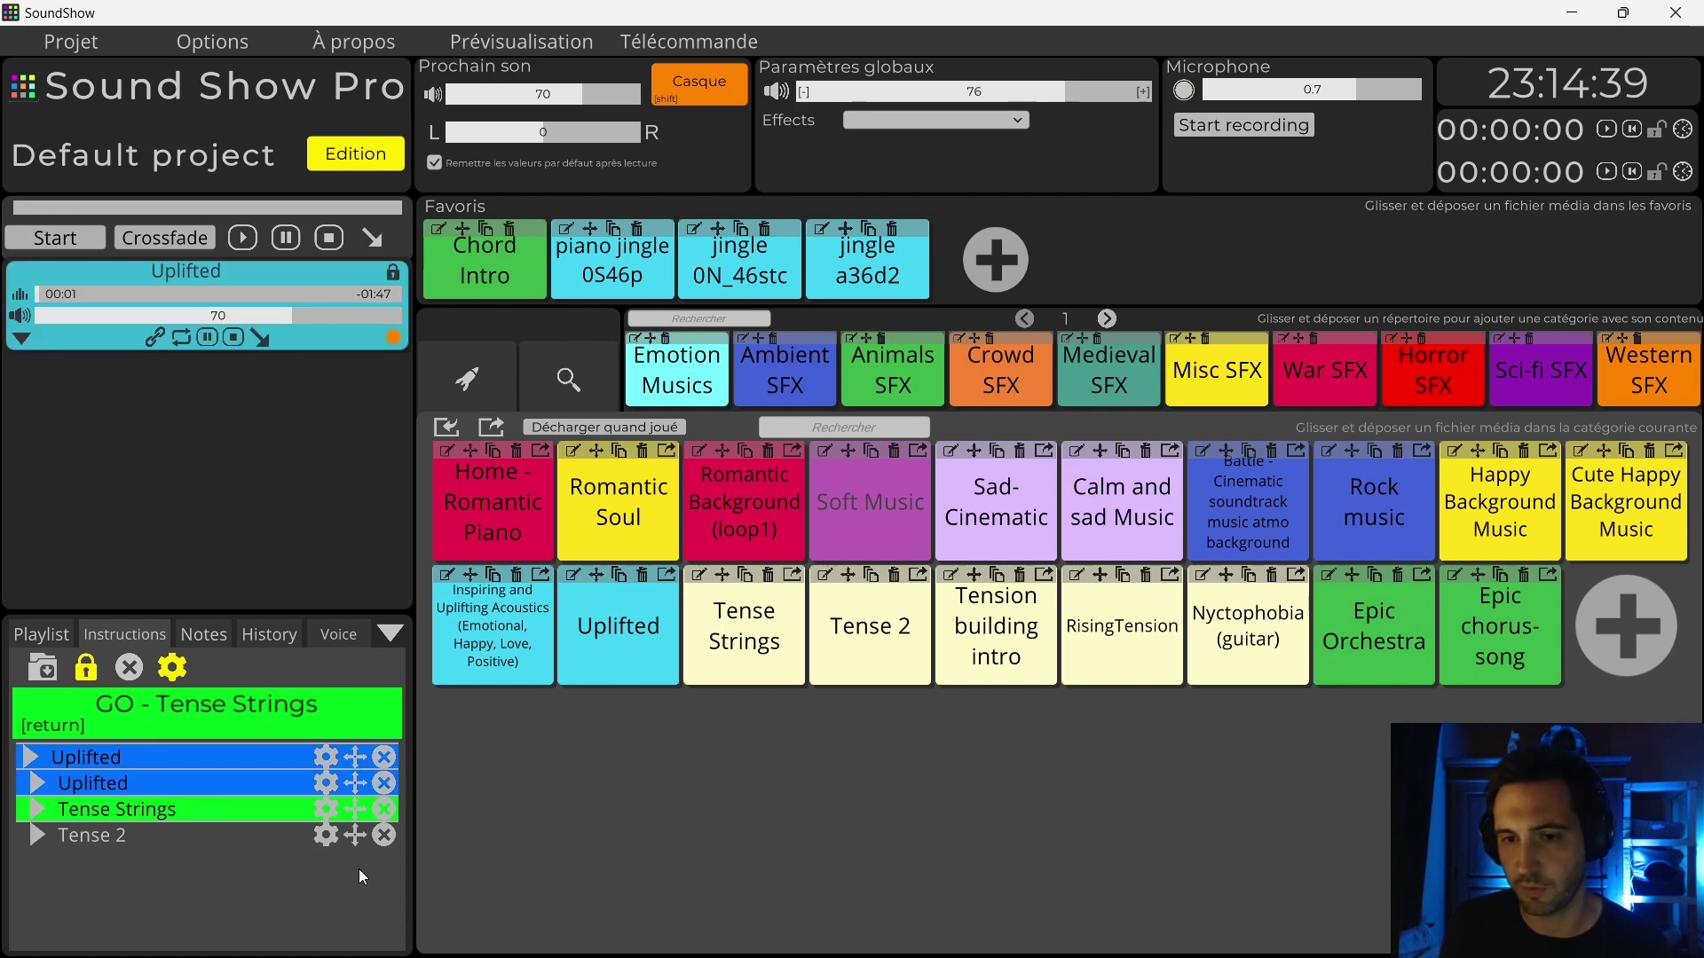
key("Return")
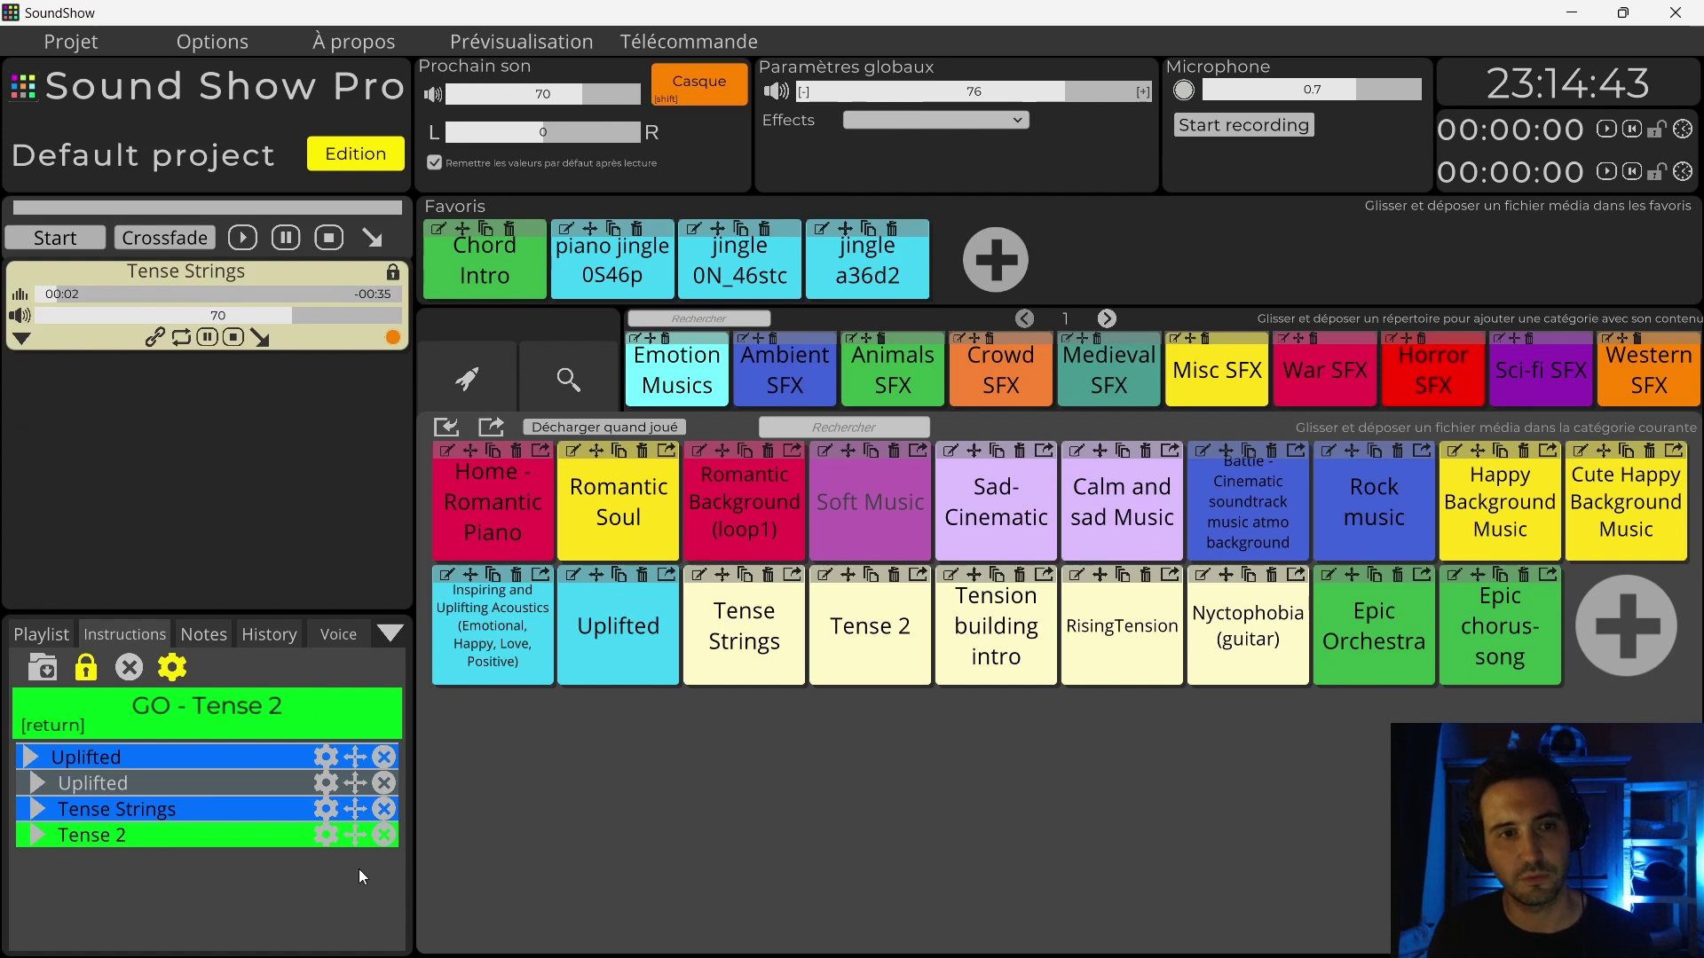
key("Return")
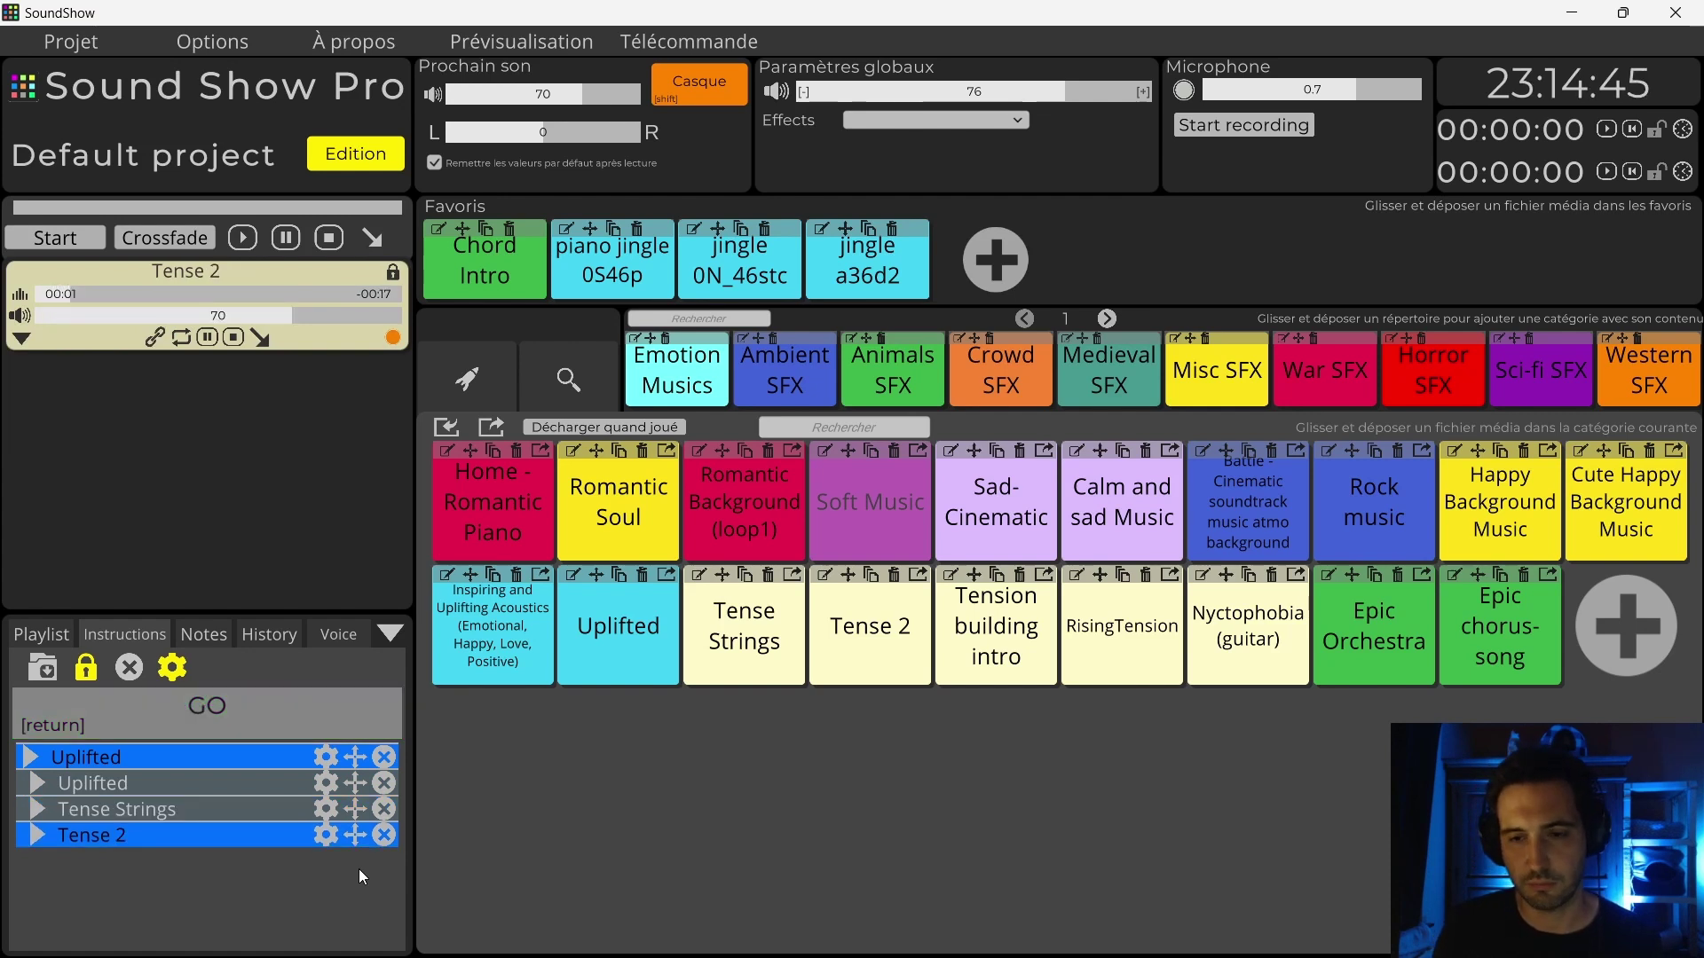
key("Escape")
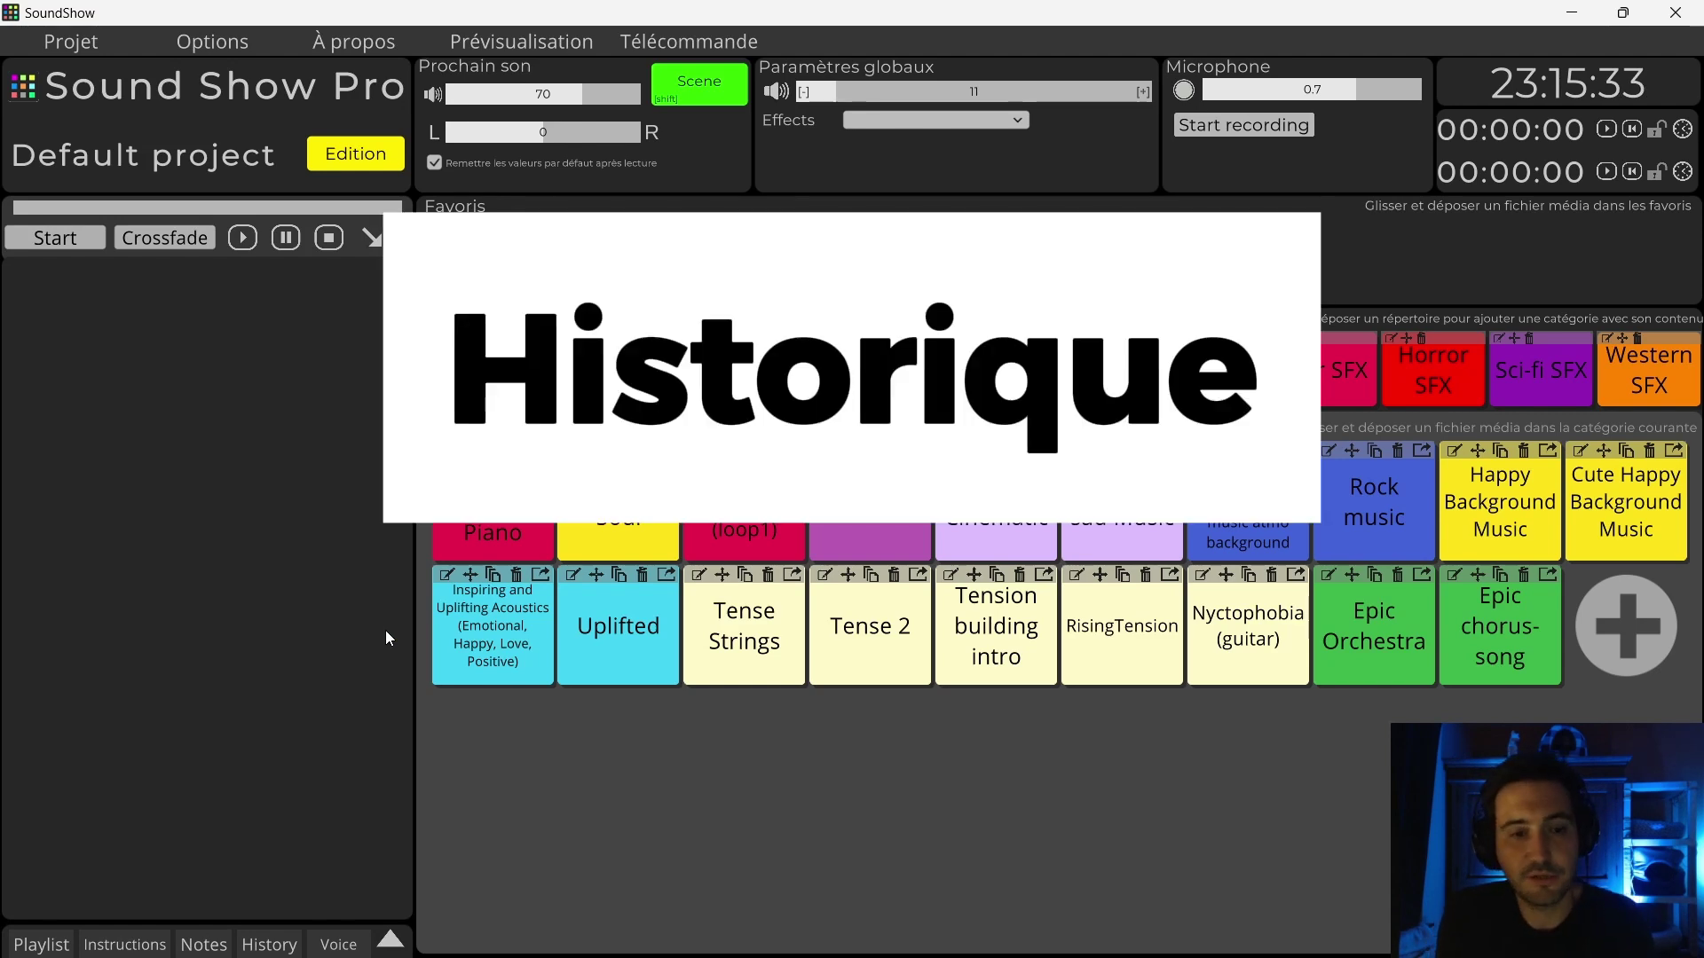
Step: Display the history of played sounds and copy its list
left_click(390, 941)
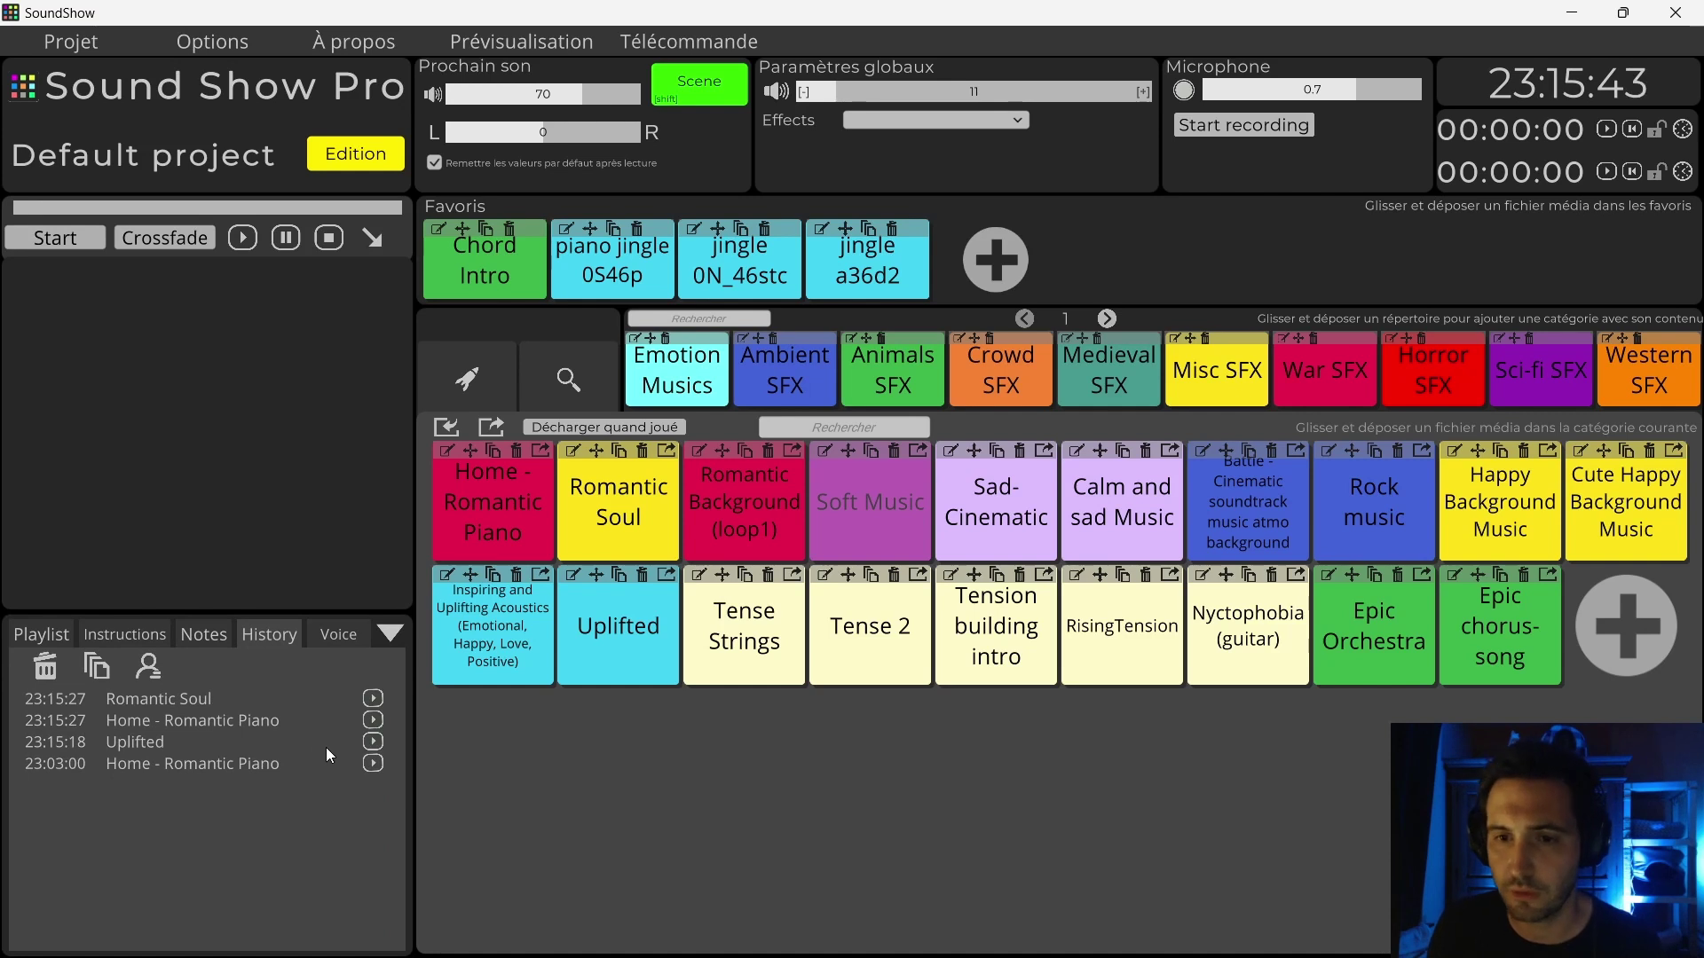
left_click(98, 674)
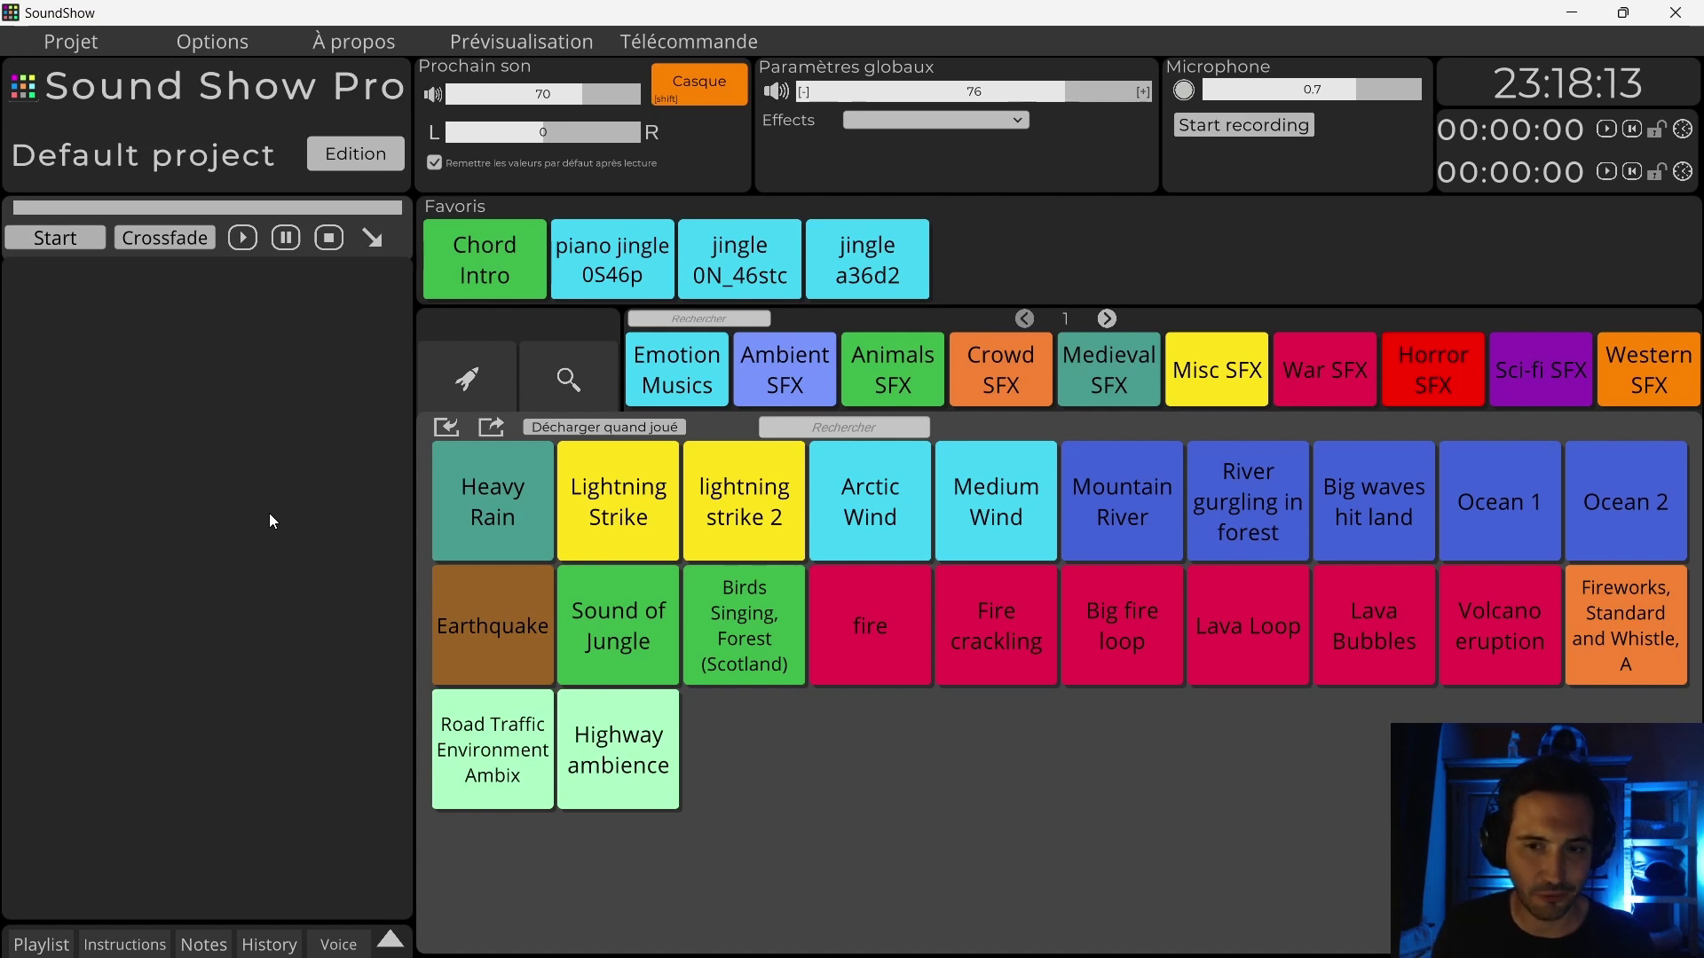
Step: Play Heavy Rain looped from near its end with the global volume at 15, and finish by pausing and fading it out
left_click(475, 519)
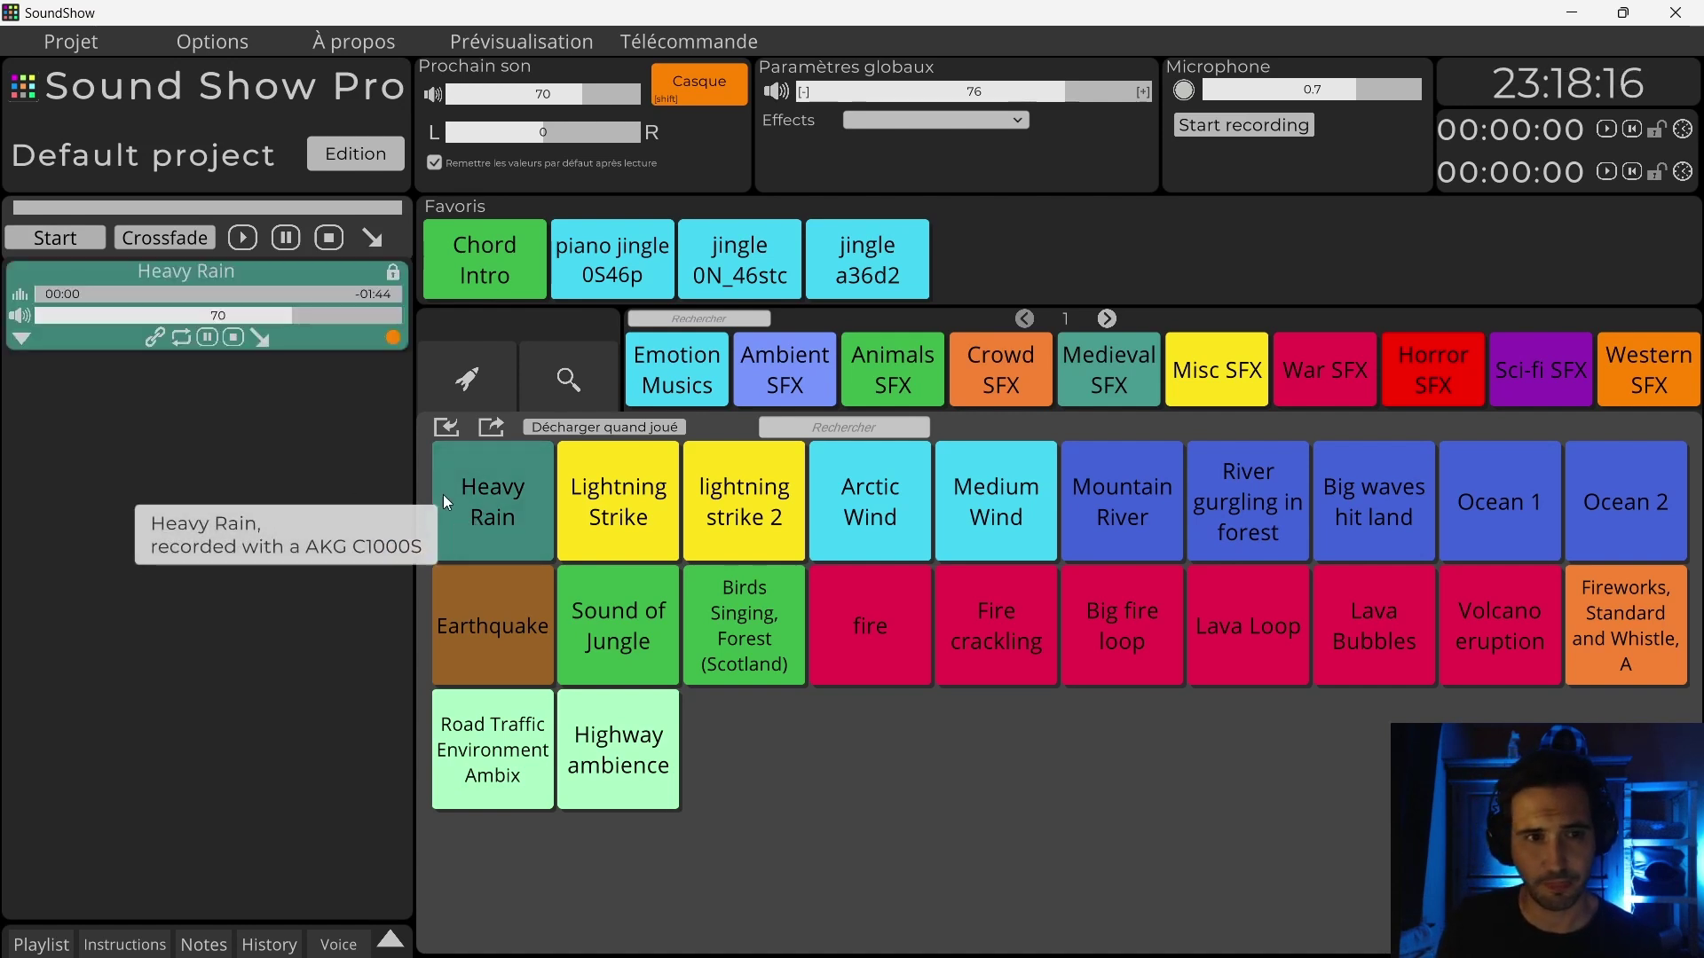
left_click(376, 297)
left_click(182, 339)
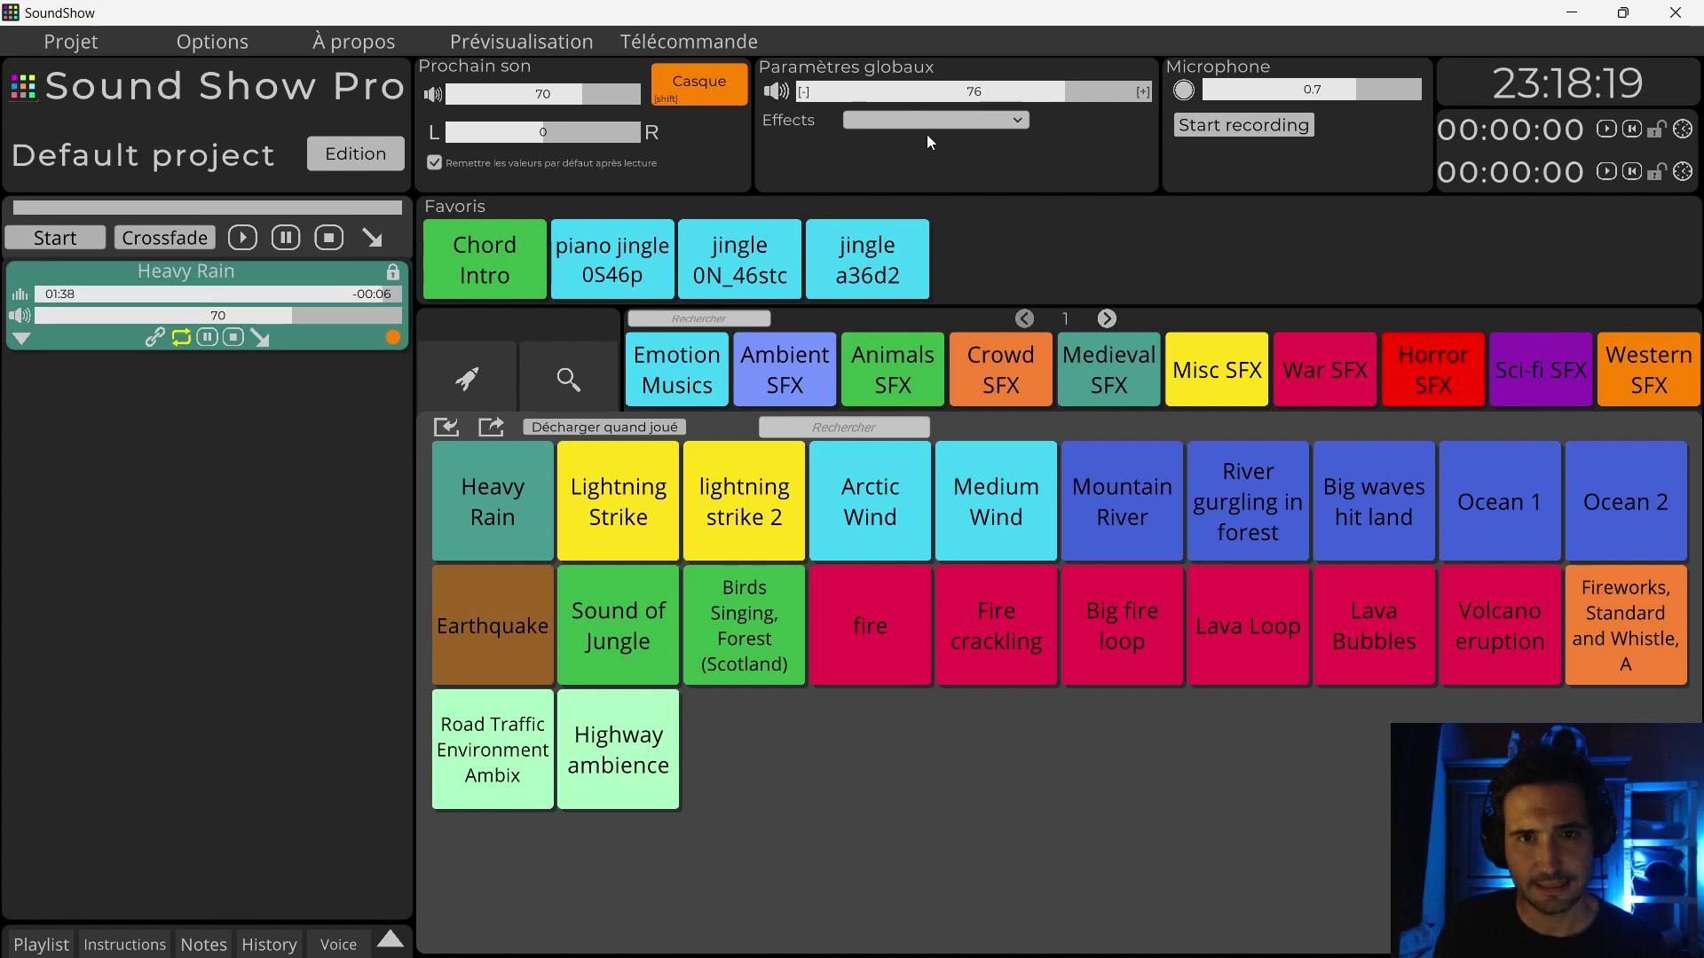
left_click_drag(923, 91, 850, 96)
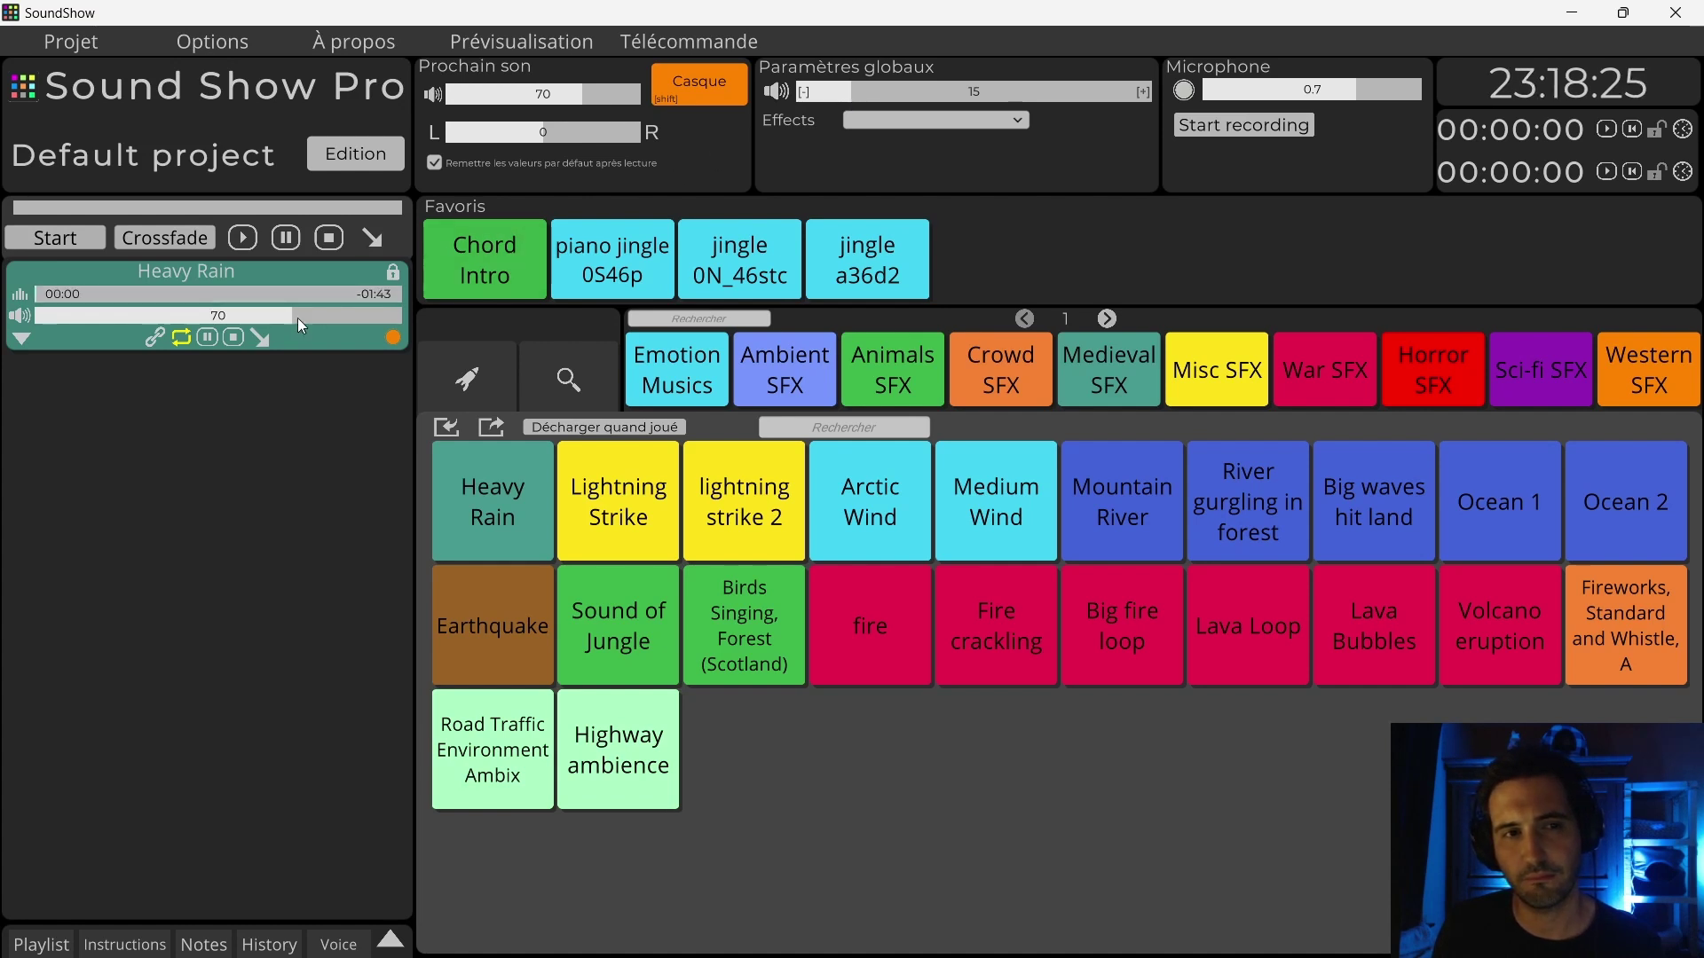
left_click(209, 340)
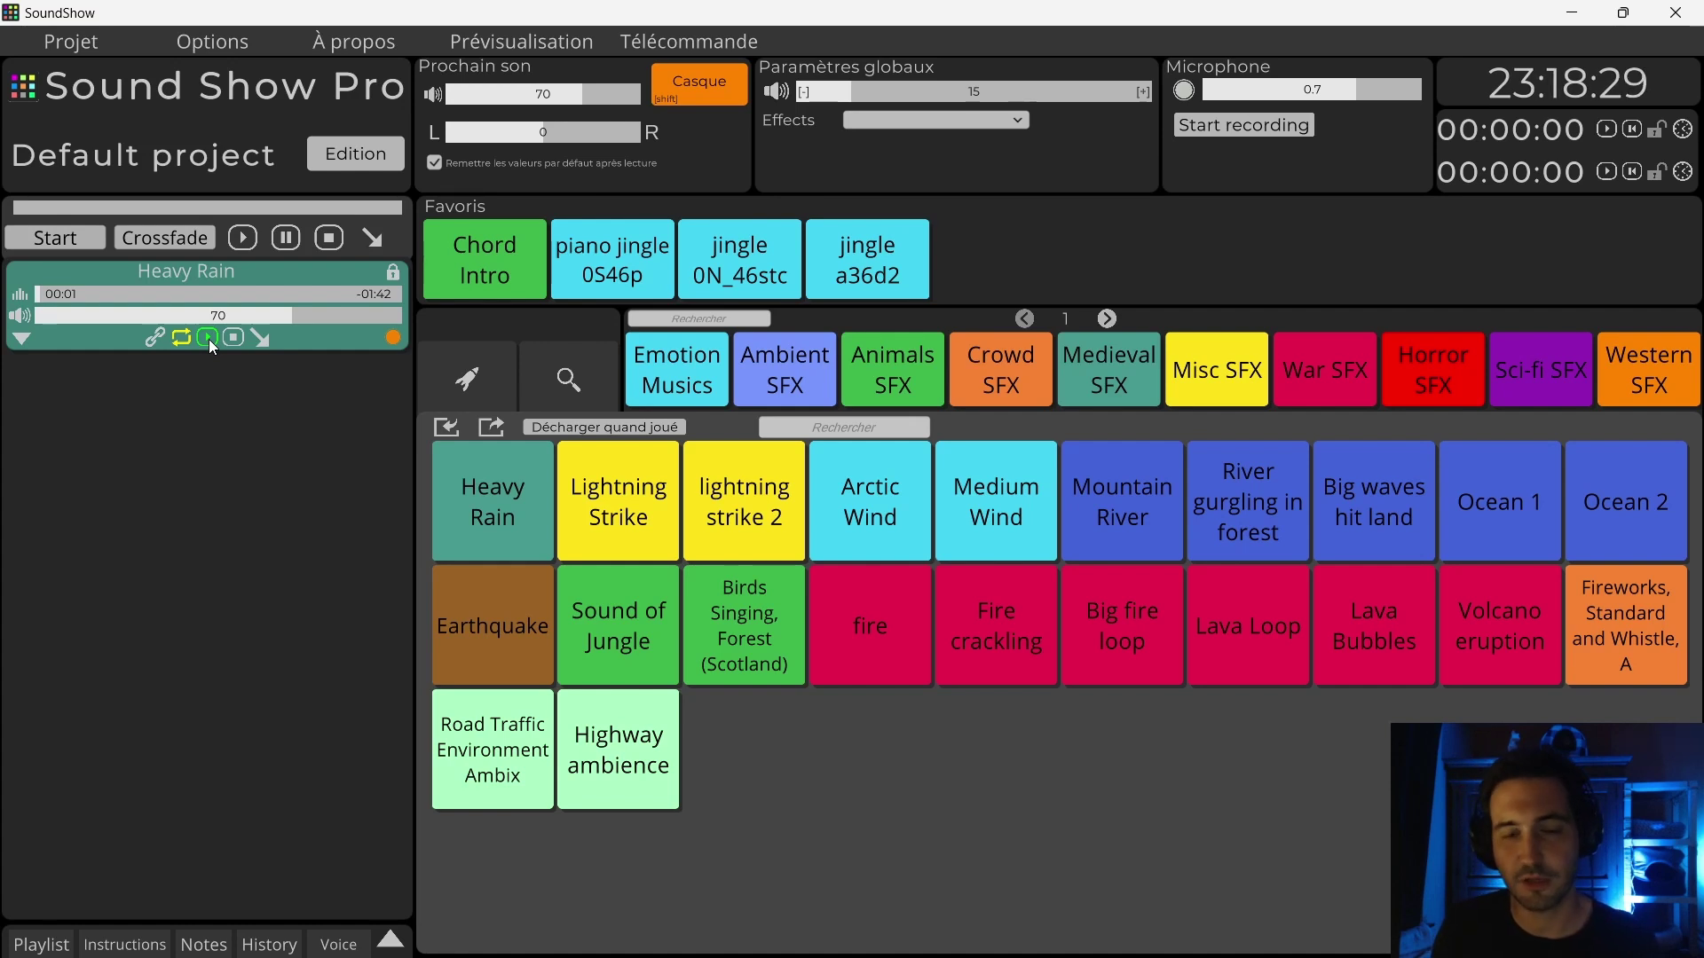
left_click(263, 338)
Step: Enable Edition mode and configure Heavy Rain with the Smooth loop mode and Boucle enabled
left_click(355, 152)
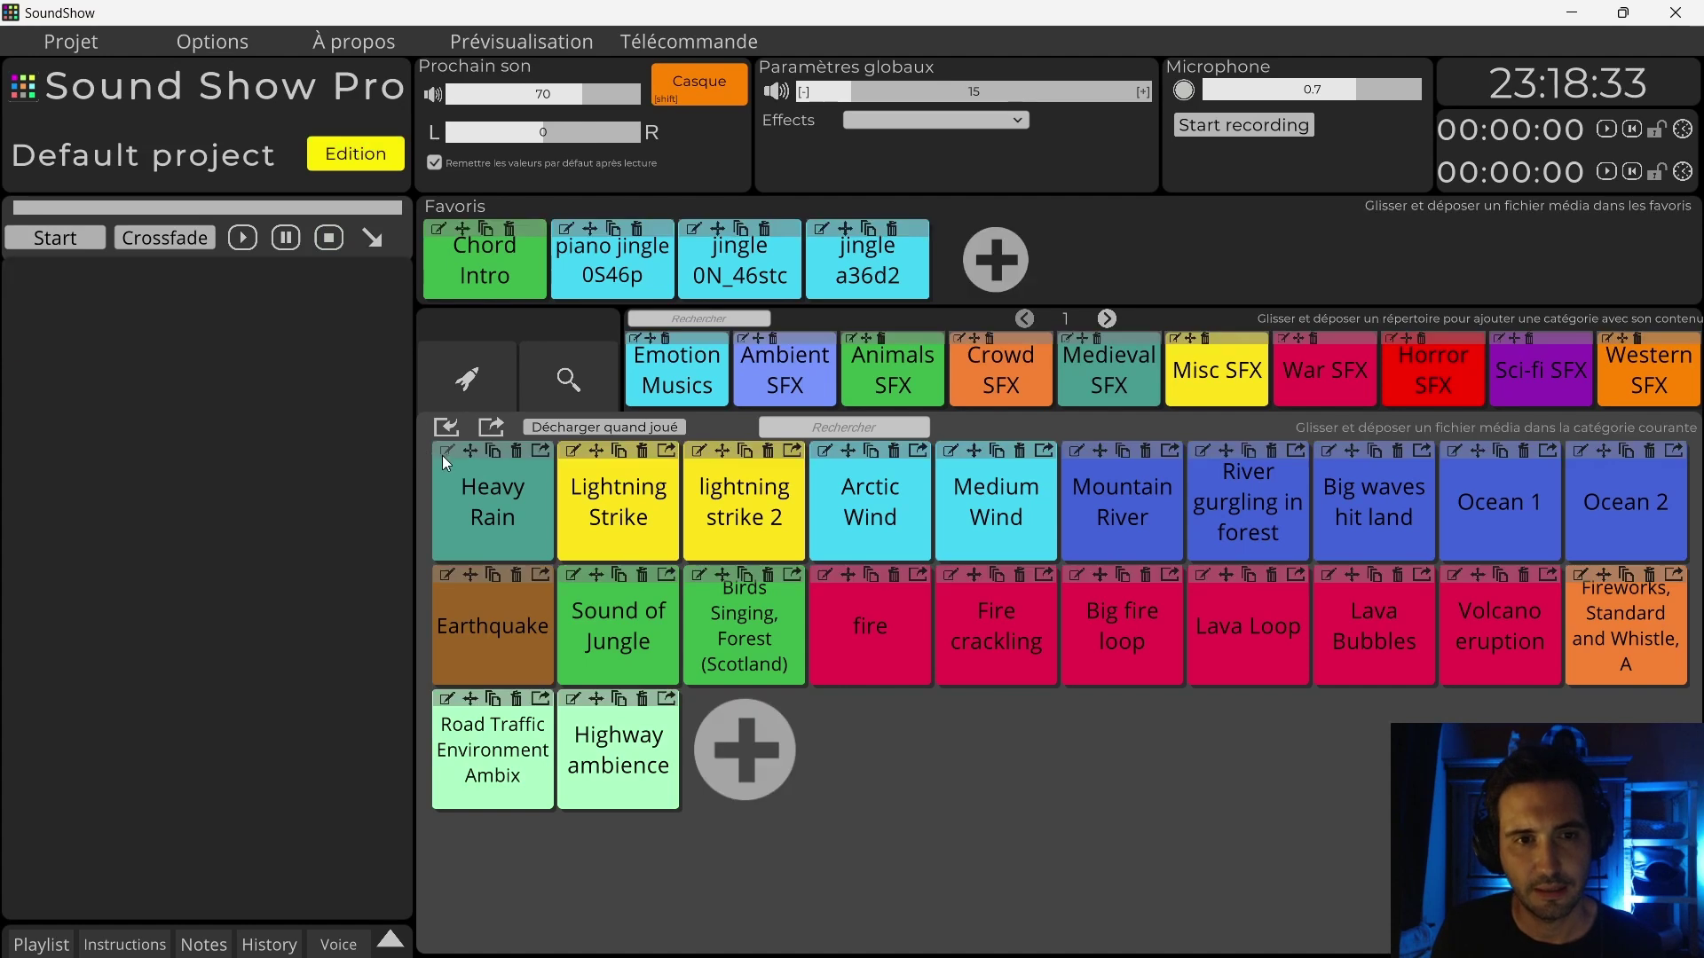
left_click(445, 454)
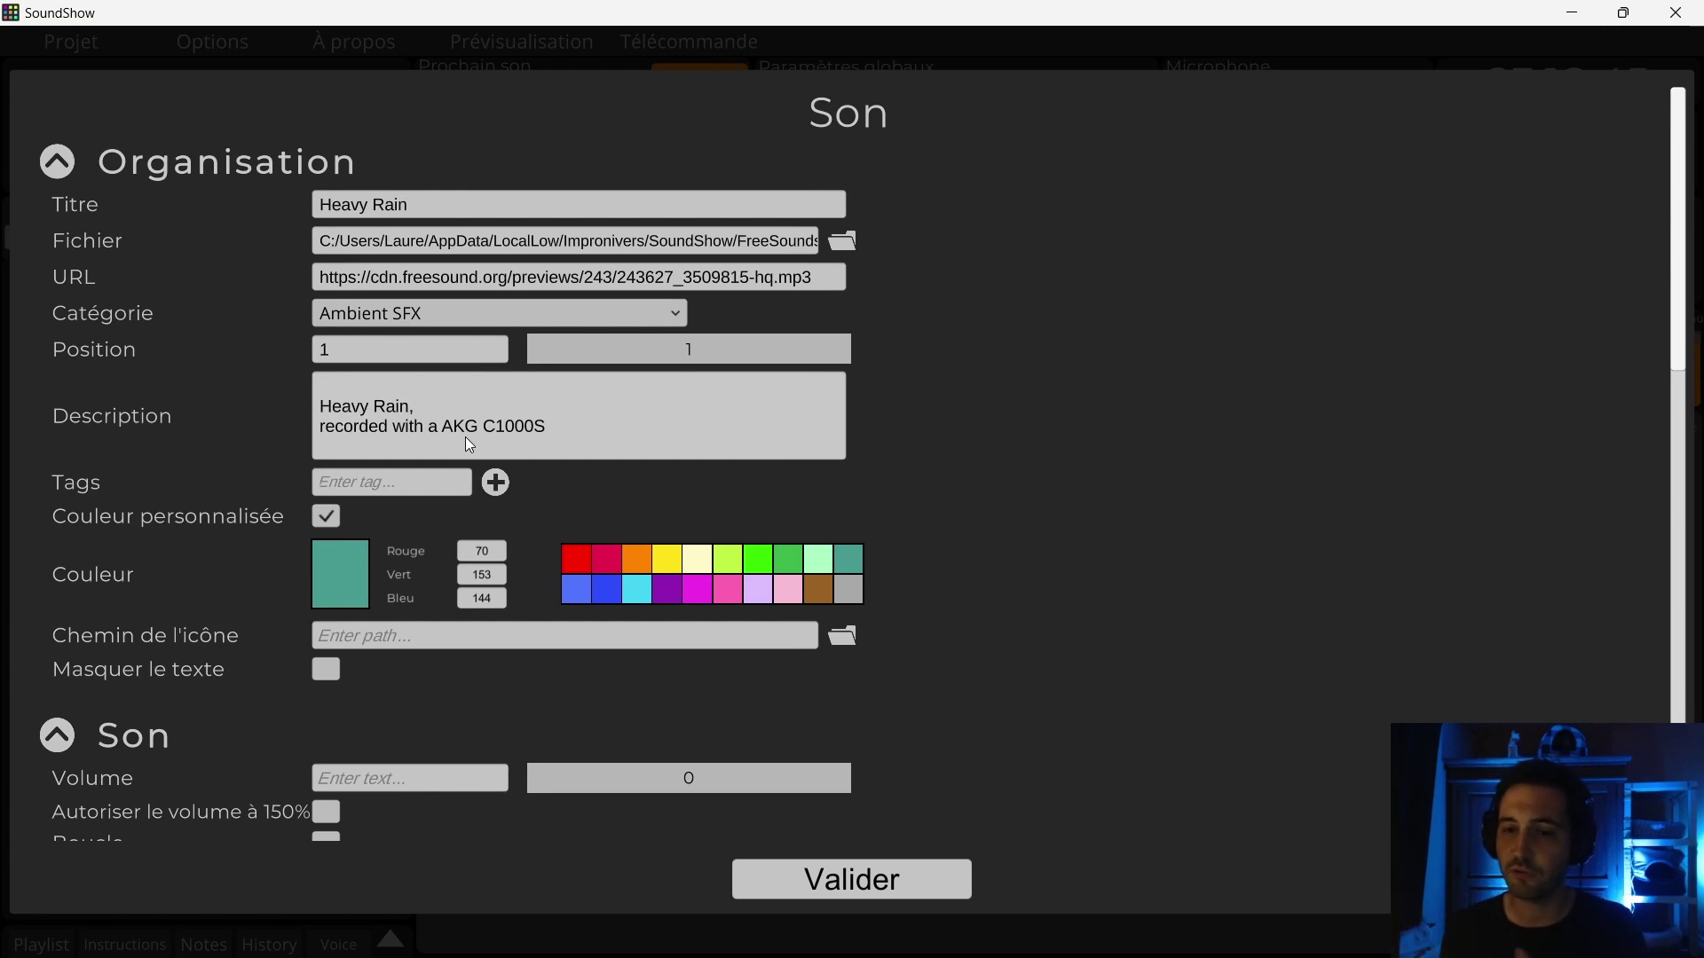
scroll(173, 259, "down", 5)
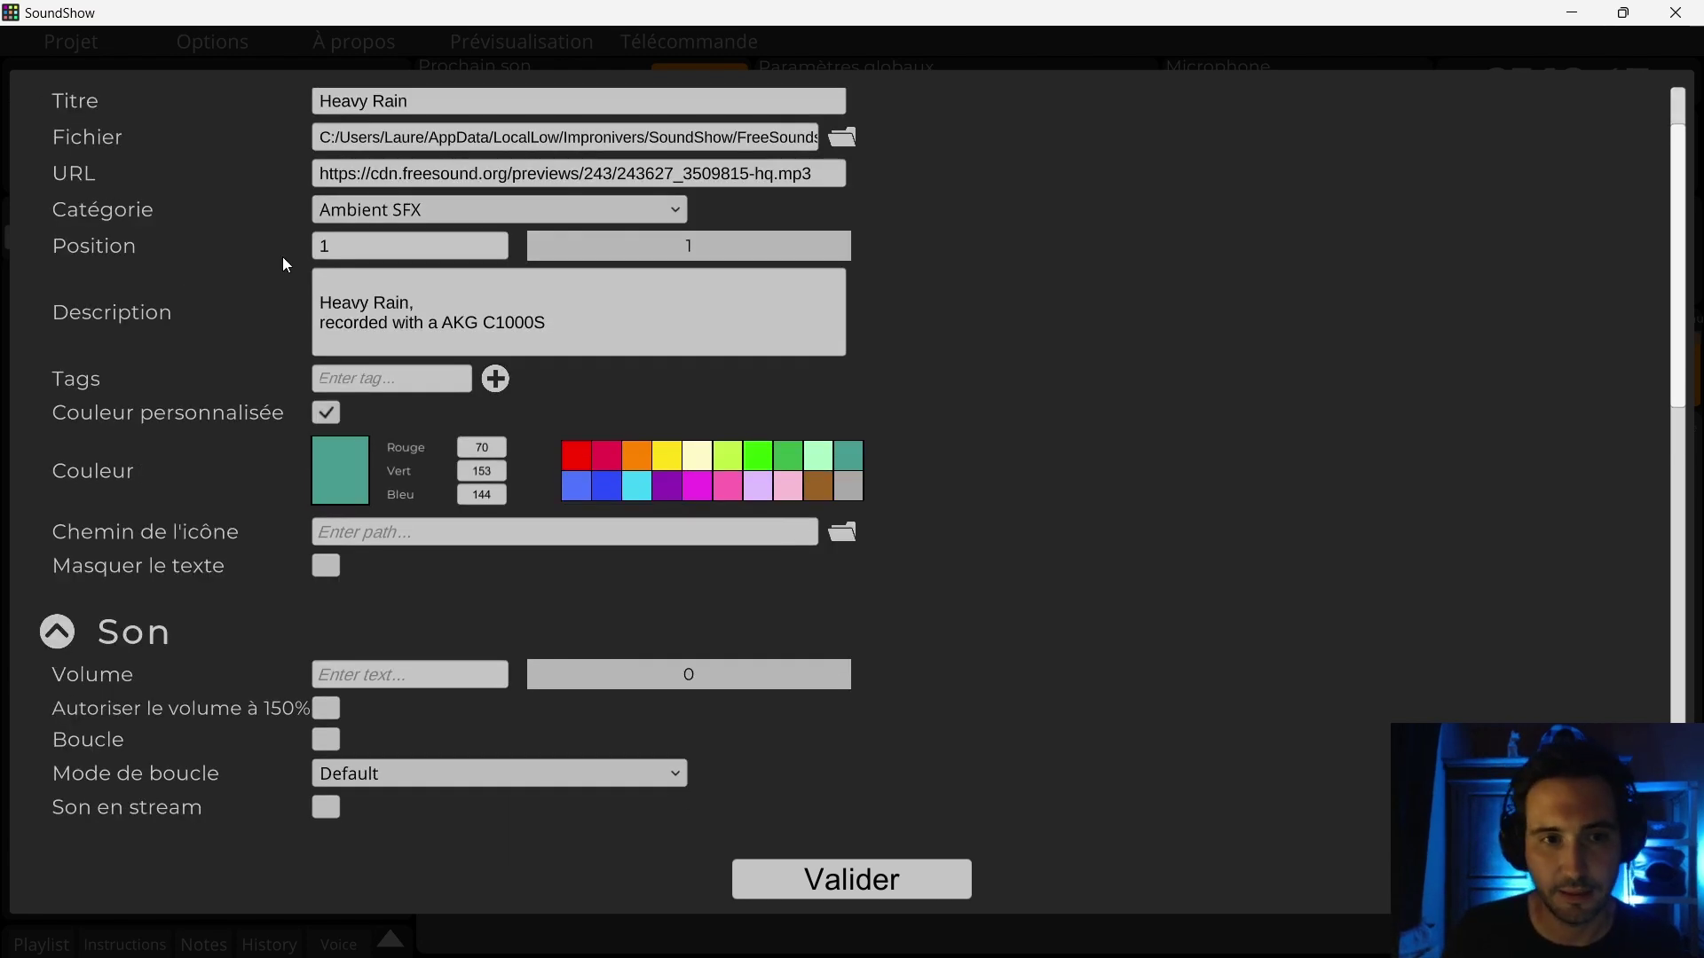
scroll(247, 439, "down", 3)
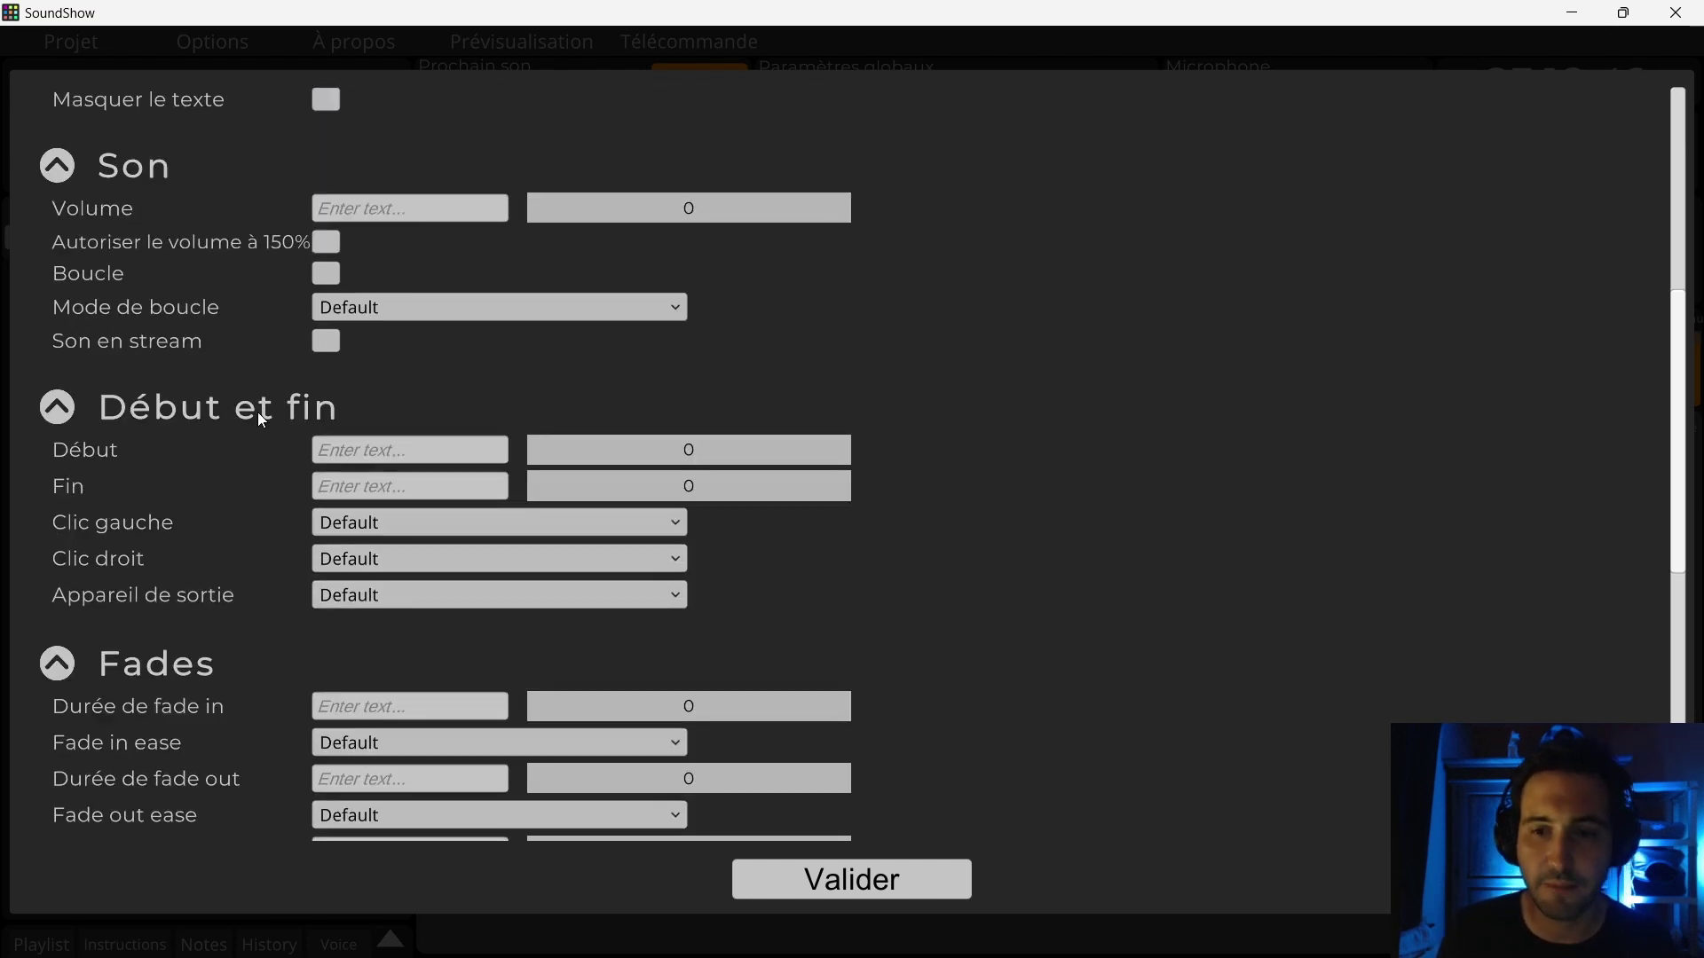
scroll(235, 479, "down", 3)
scroll(293, 457, "up", 5)
left_click(375, 416)
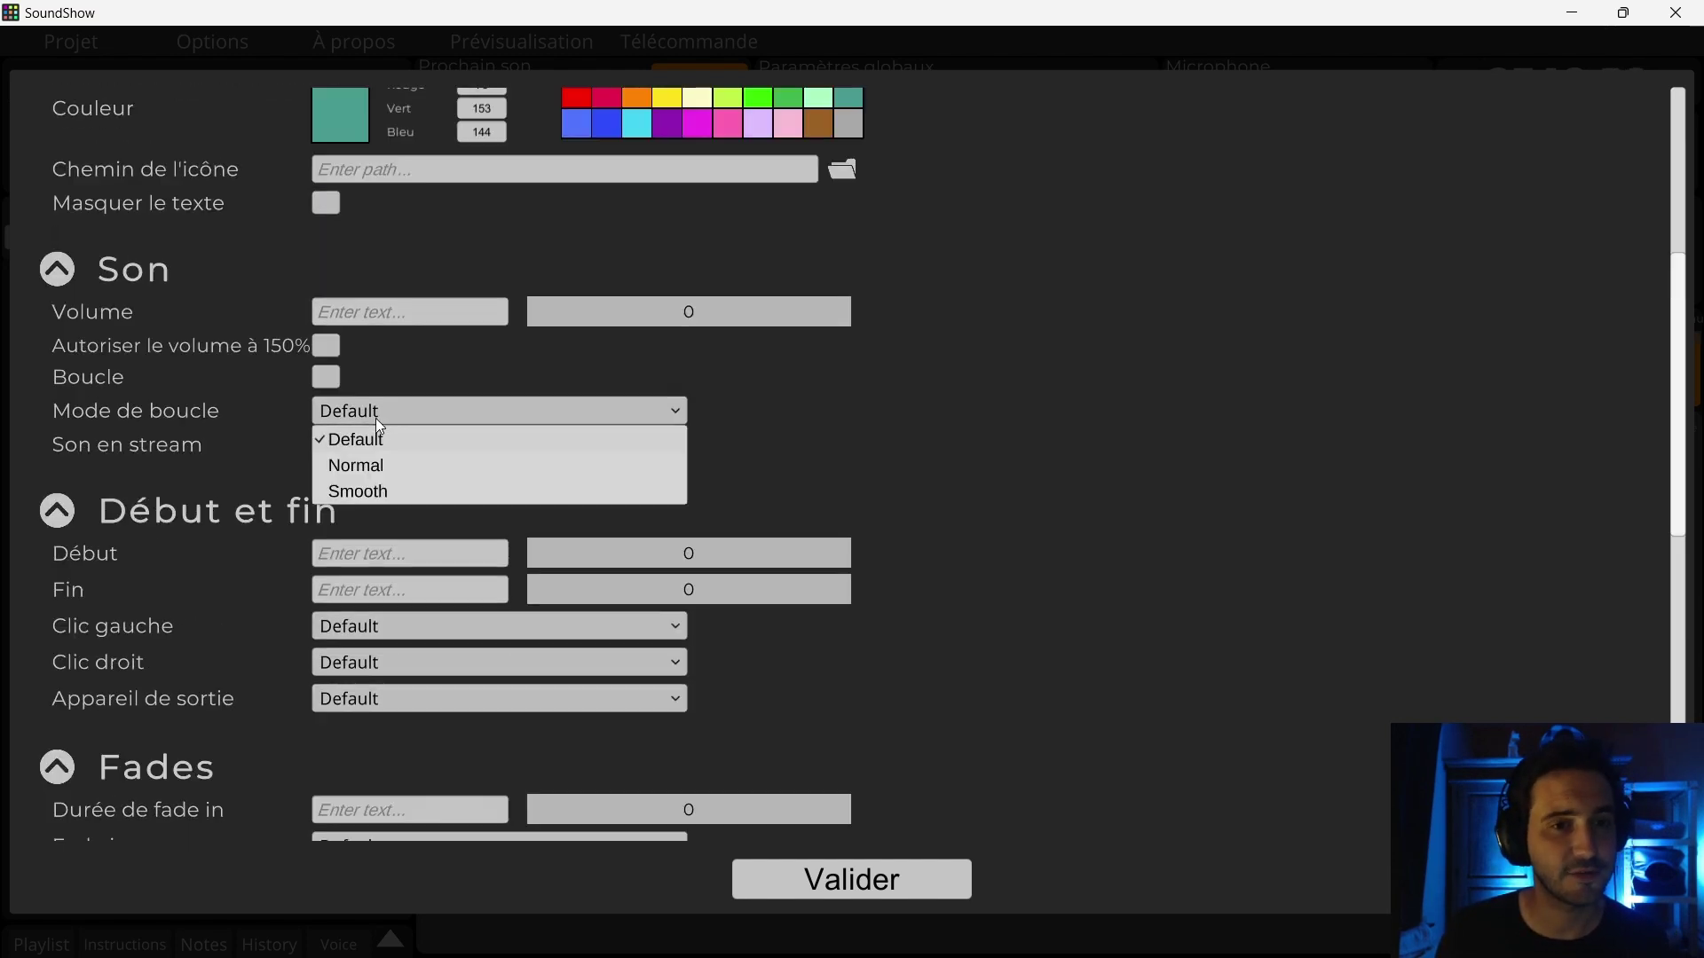
left_click(364, 495)
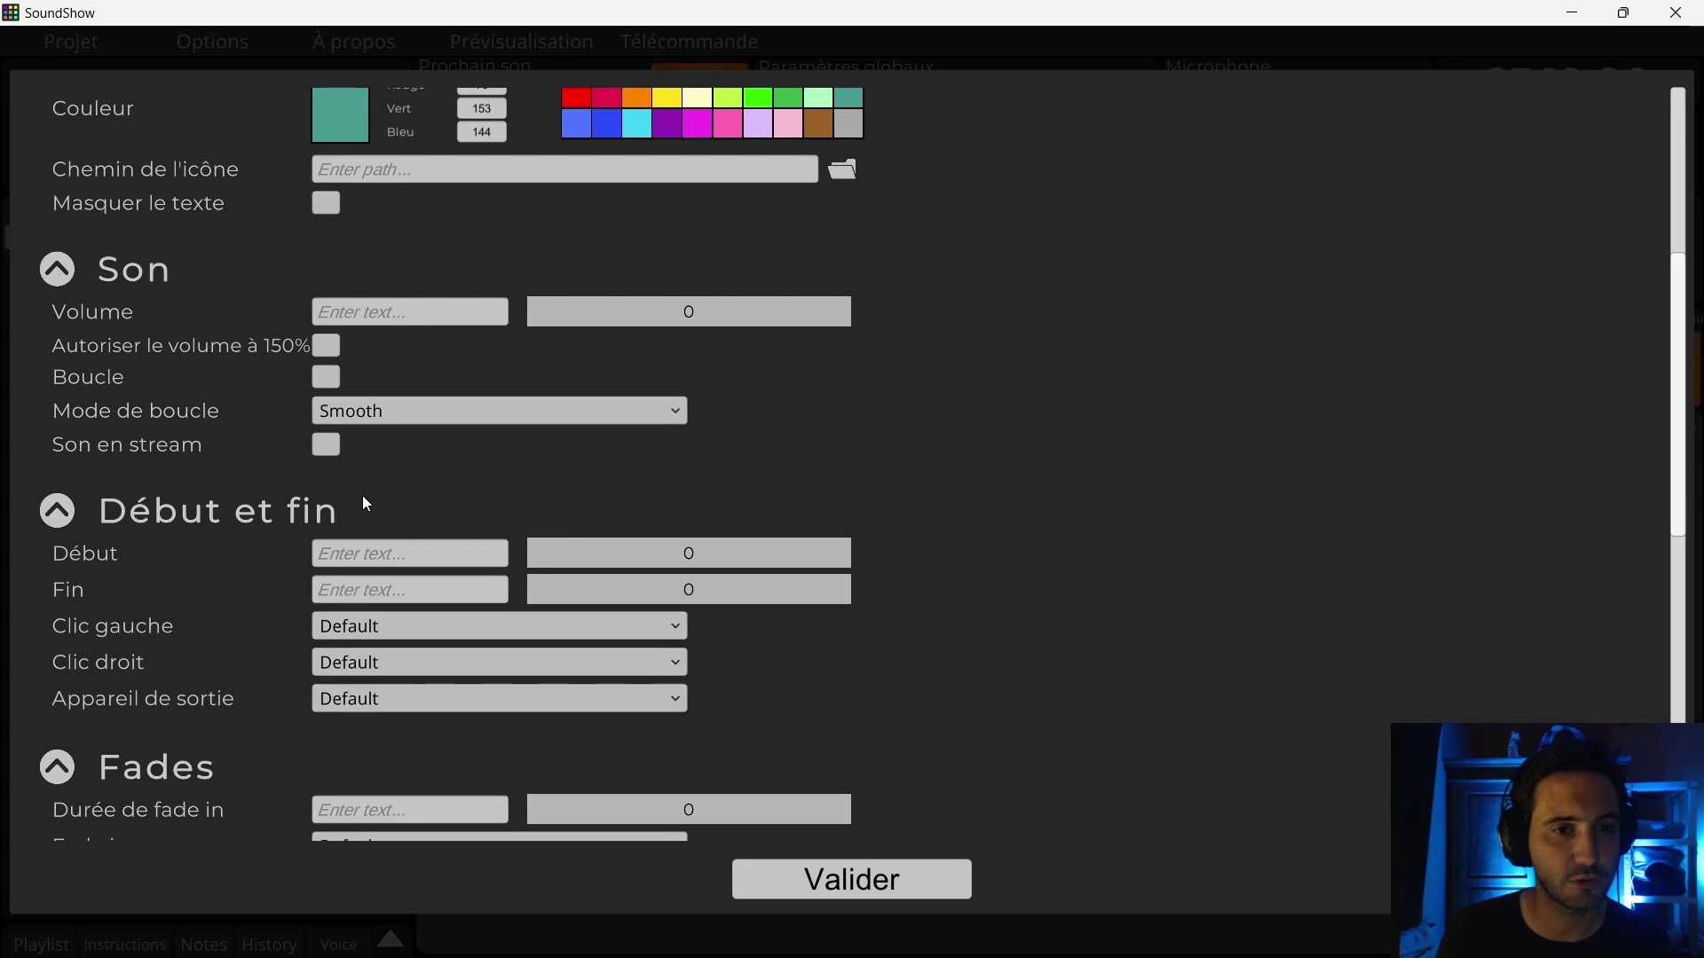
left_click(322, 383)
Step: Set Heavy Rain's Début to about 7.2 and its Fin to about 92.58, and validate the sound settings
scroll(795, 413, "up", 5)
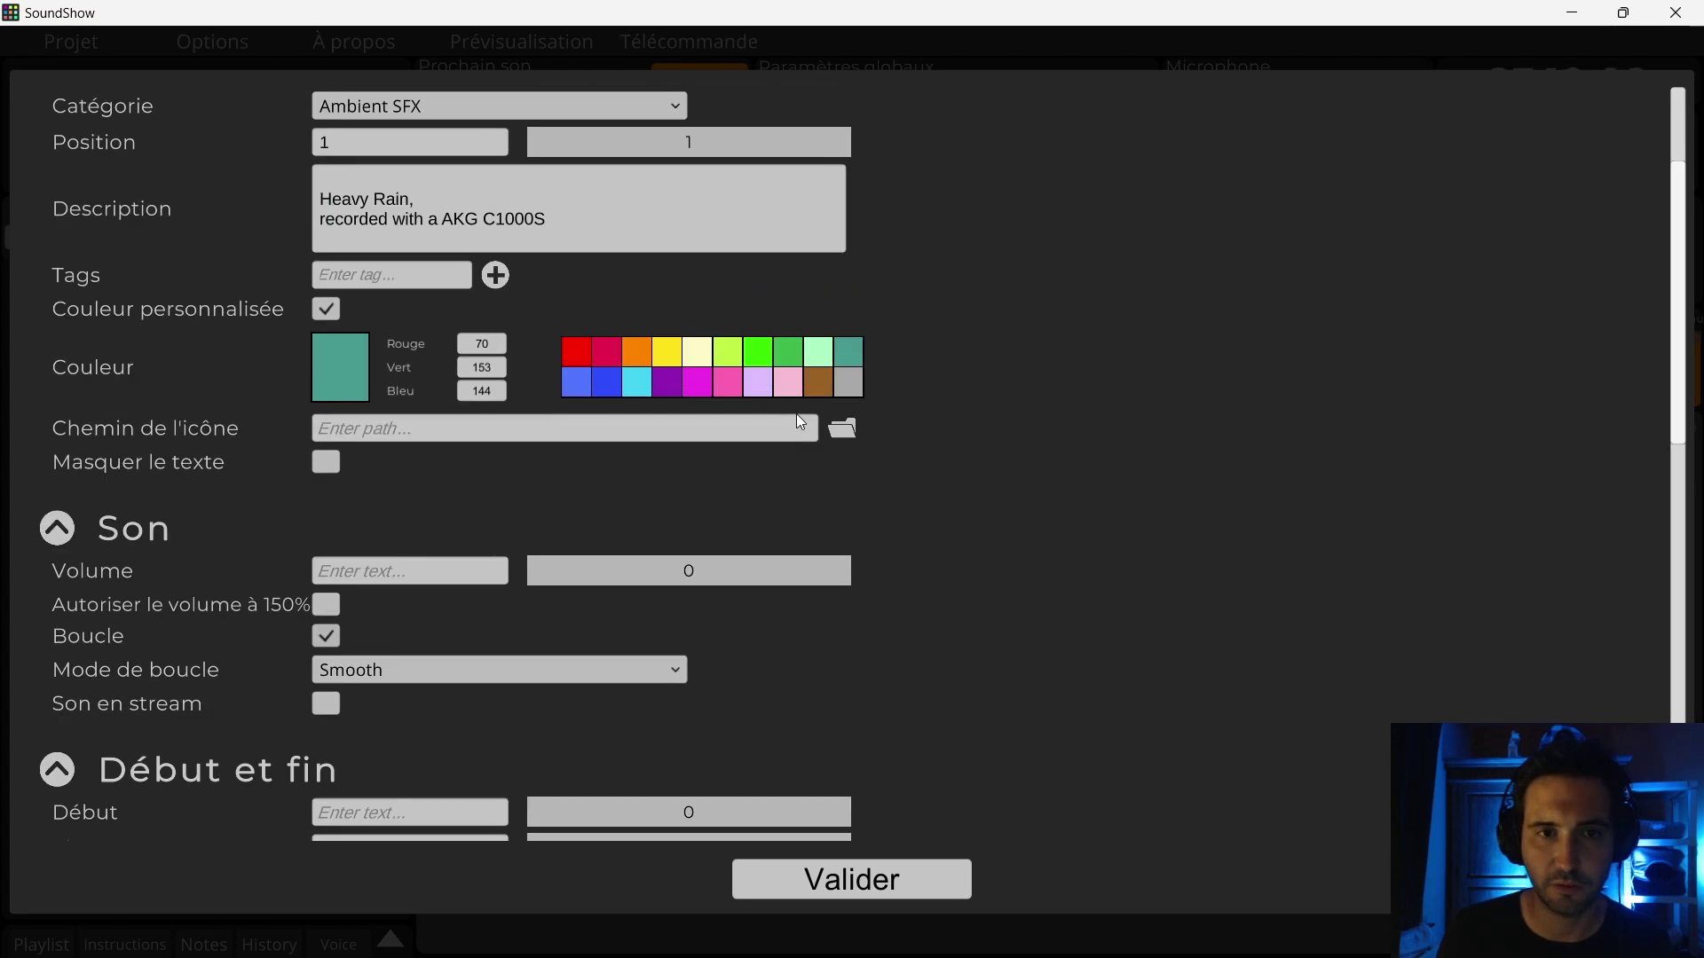
scroll(1140, 479, "down", 5)
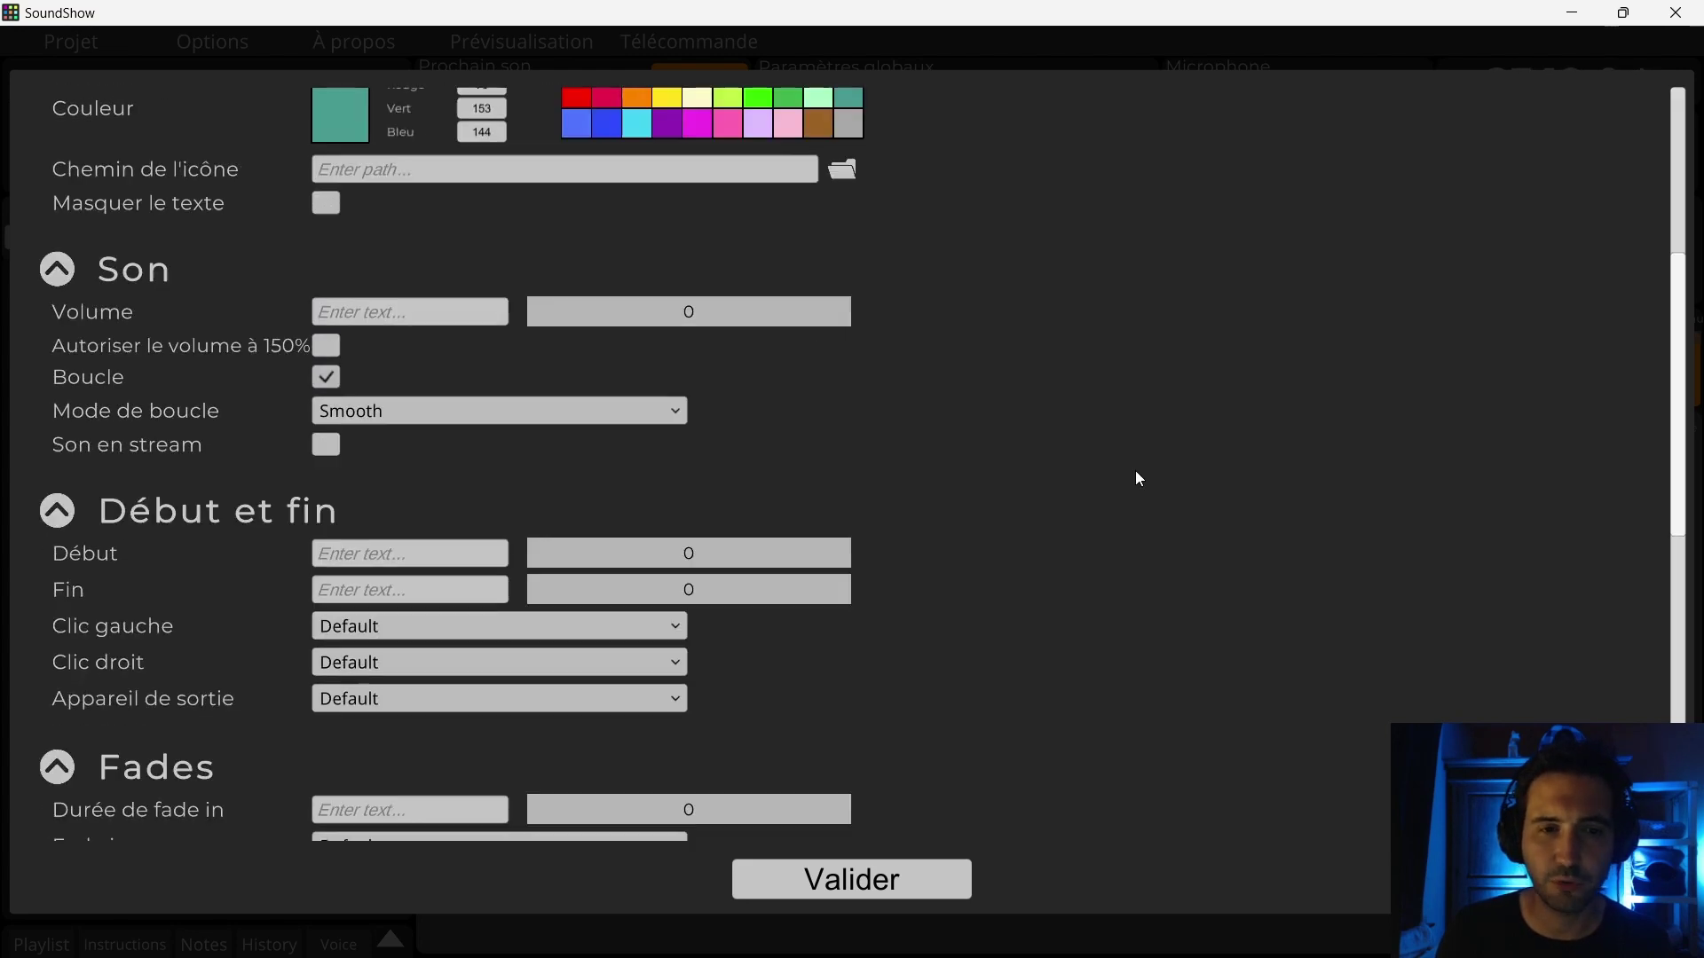
scroll(1136, 474, "down", 3)
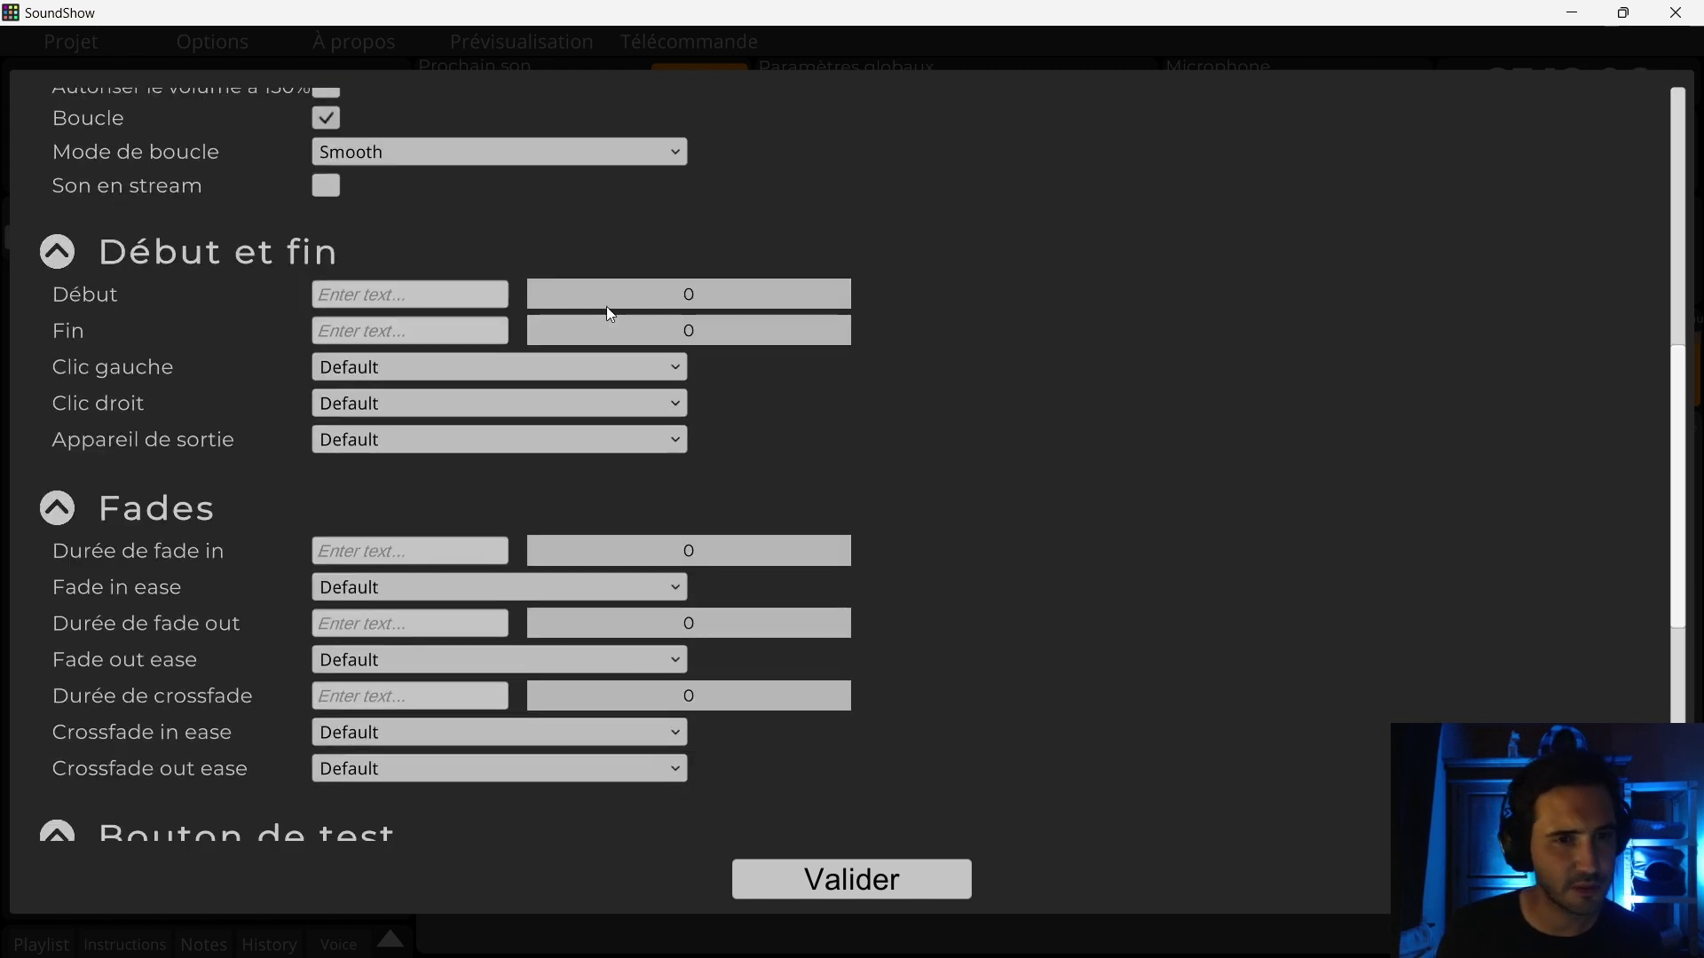
left_click_drag(543, 297, 550, 302)
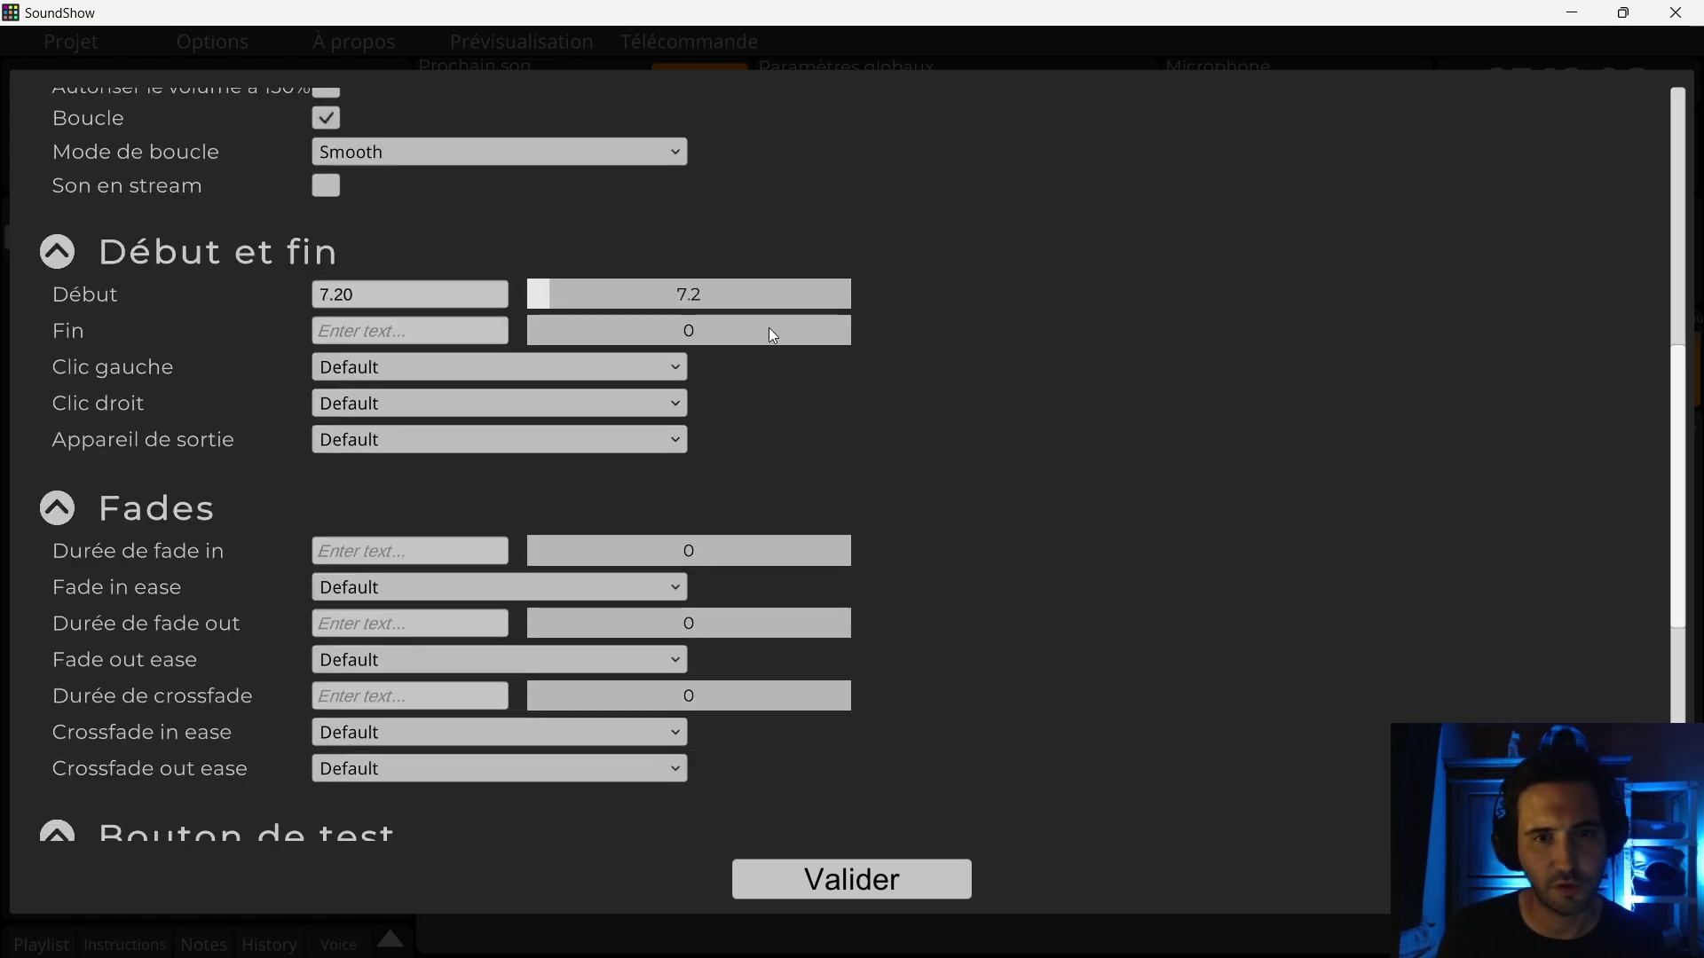
left_click_drag(769, 330, 817, 335)
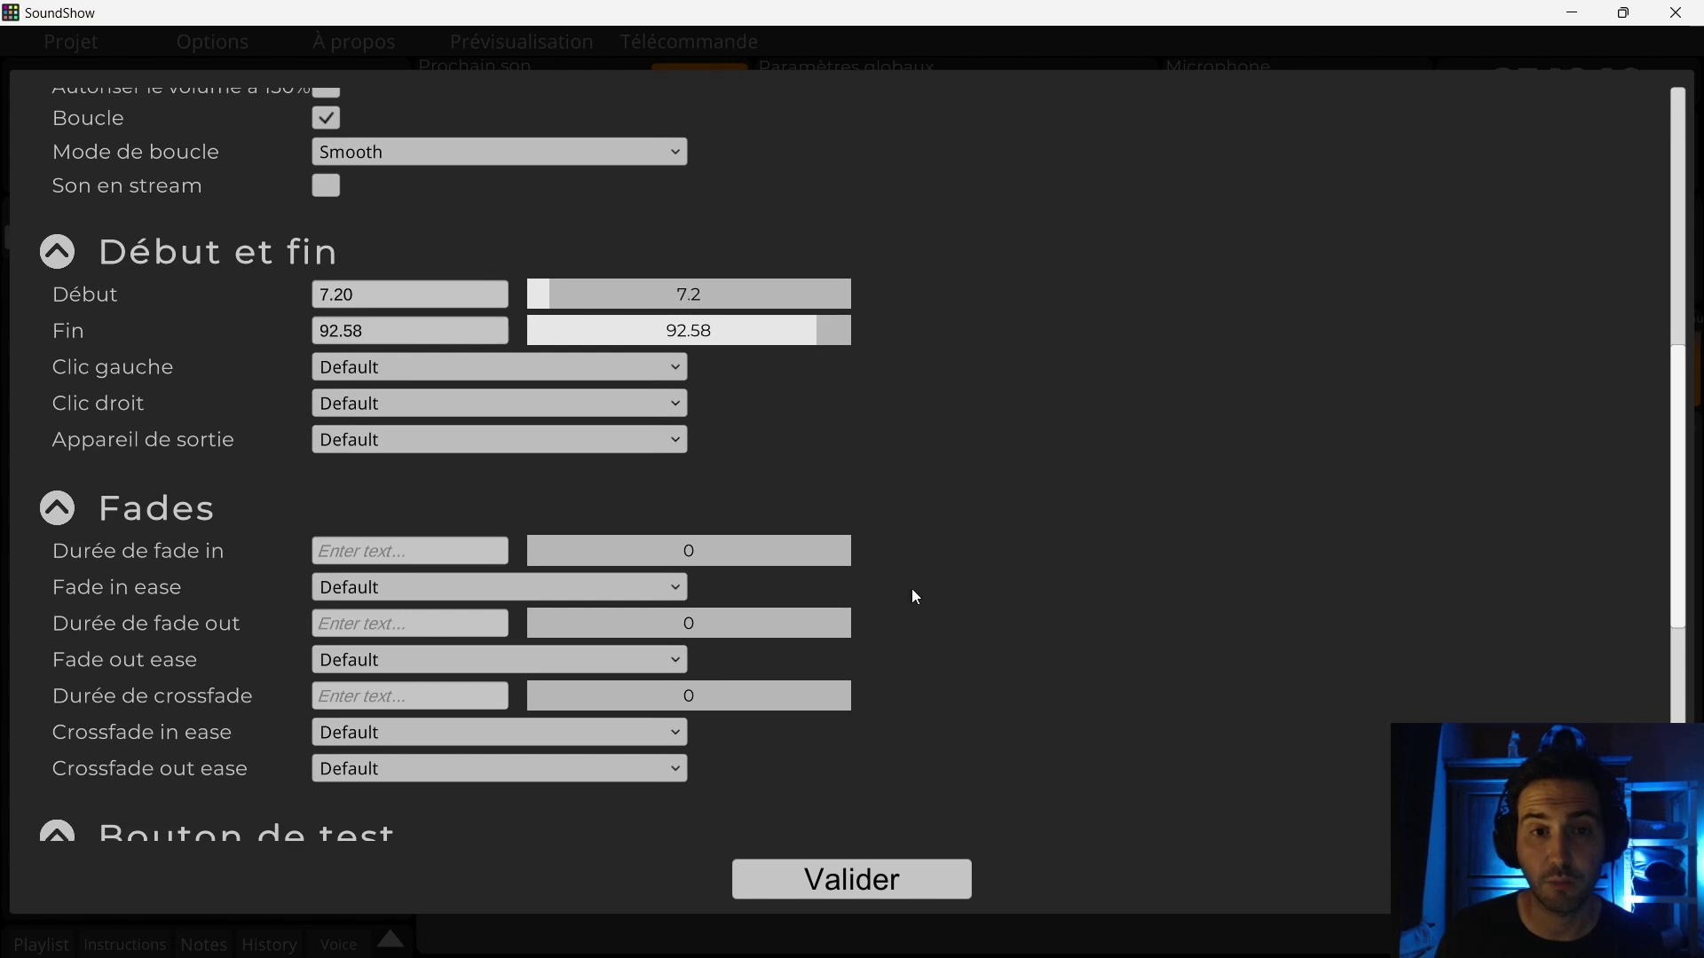
left_click(874, 891)
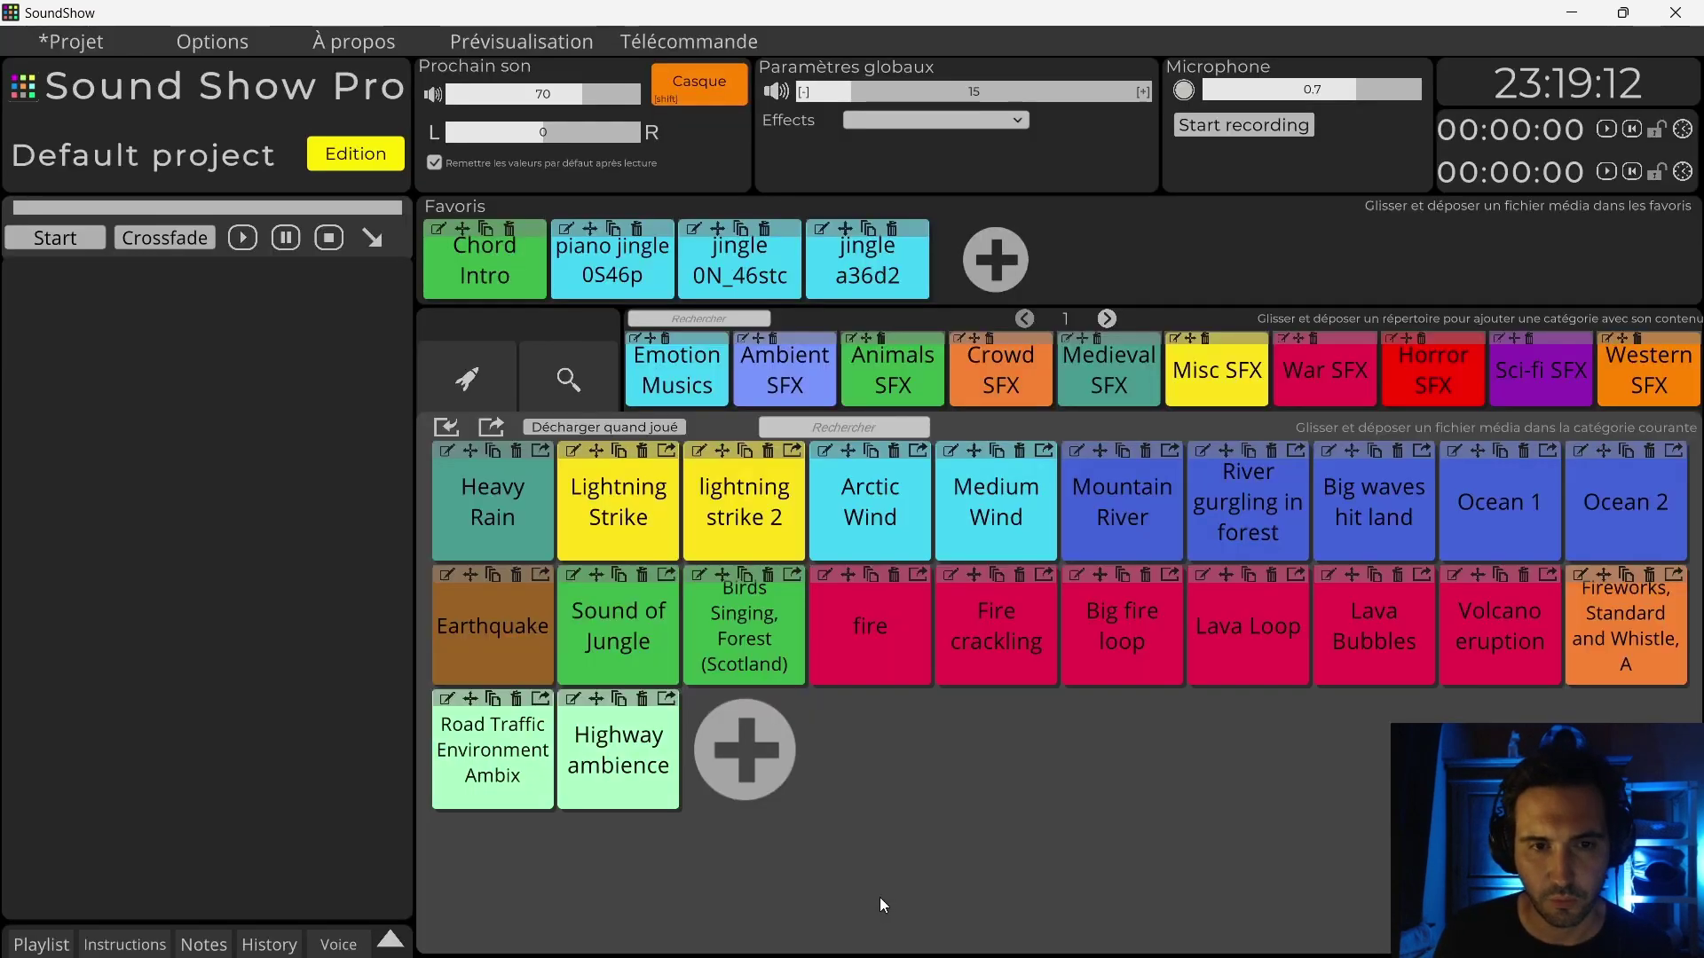
Step: Play Heavy Rain, skip to near its end point to test the smooth loop, and pause it after it restarts
left_click(494, 521)
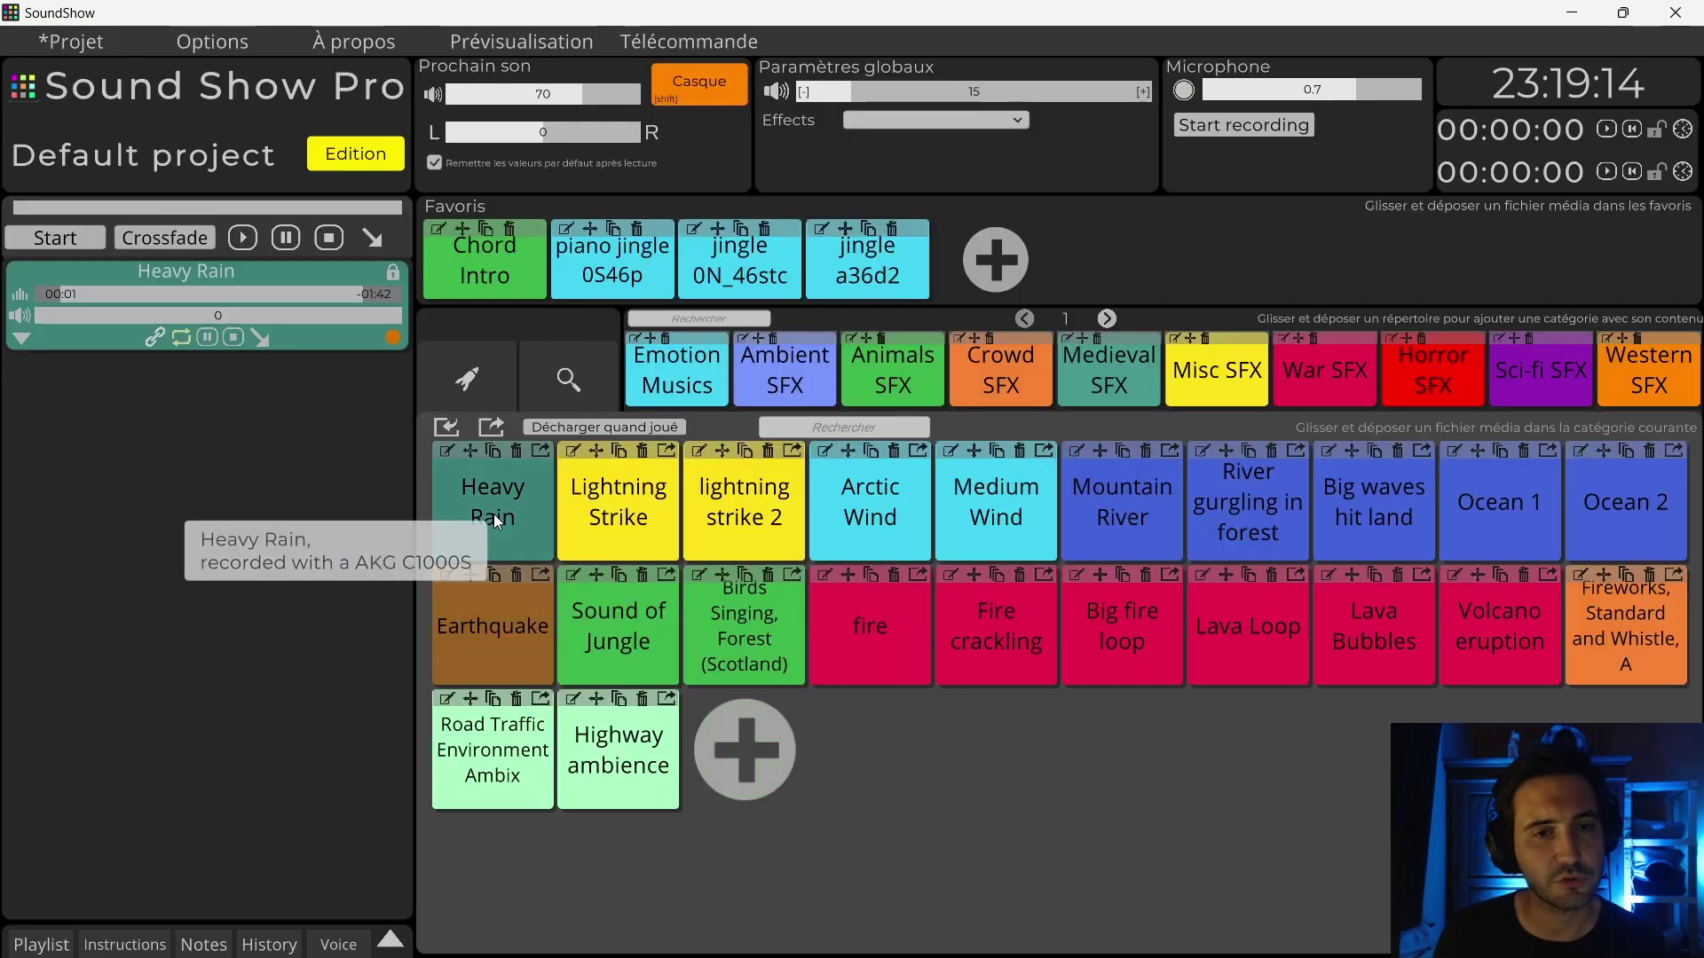
left_click(346, 295)
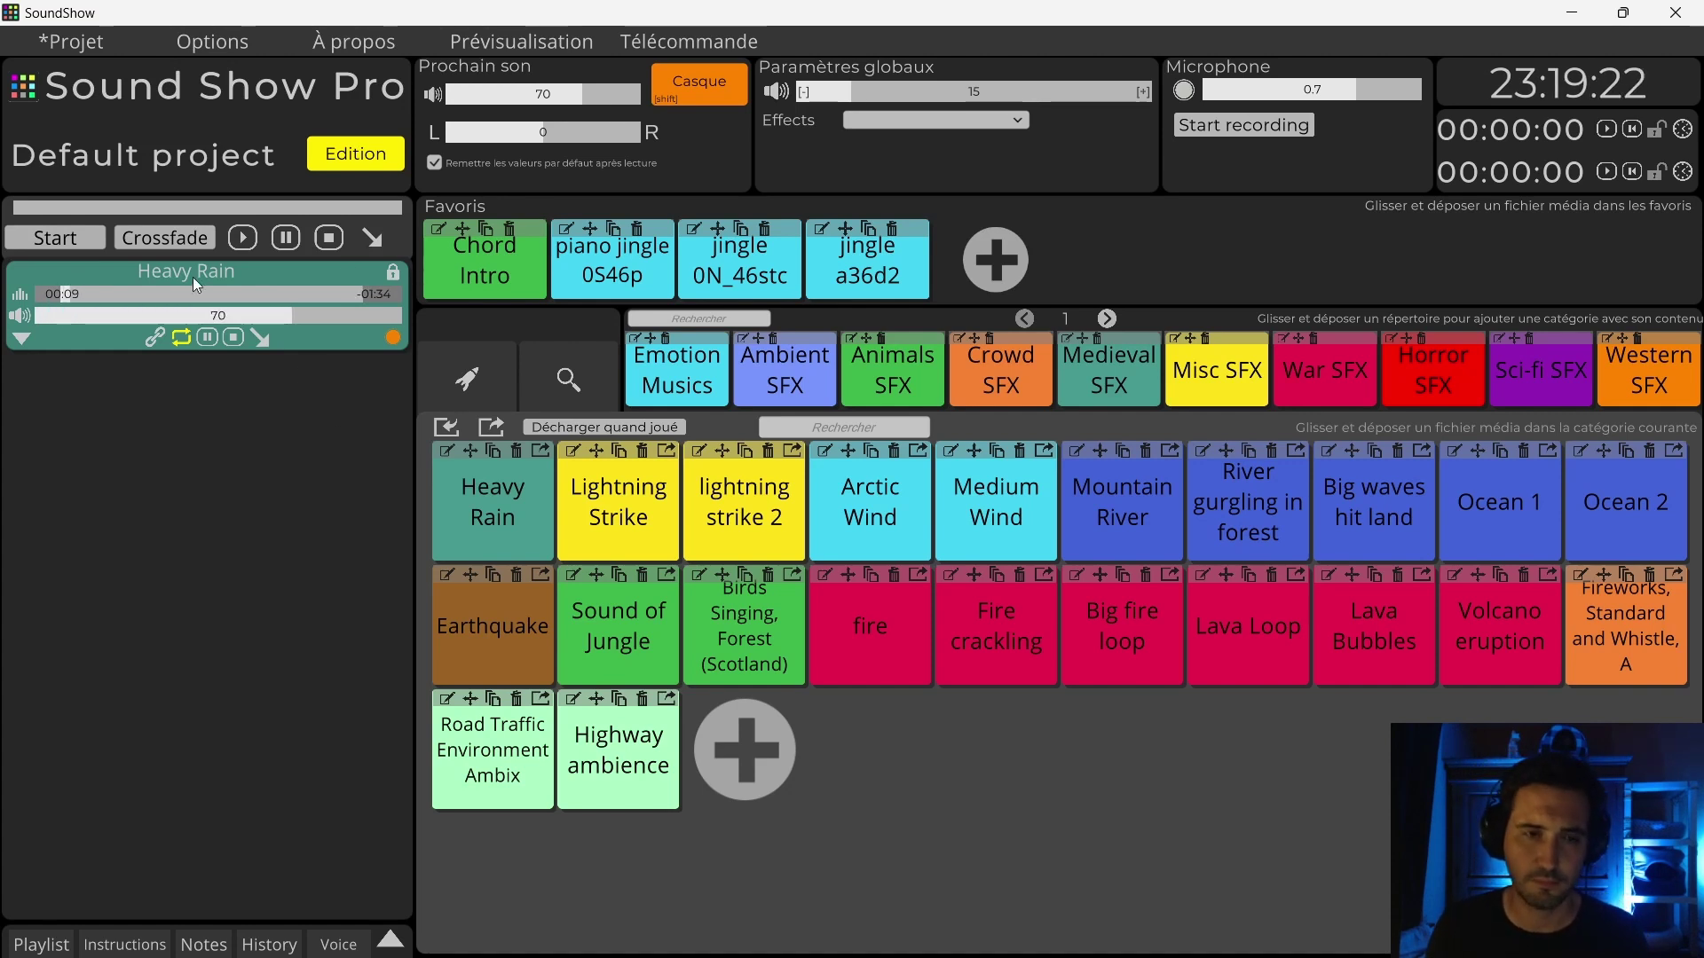
left_click(208, 339)
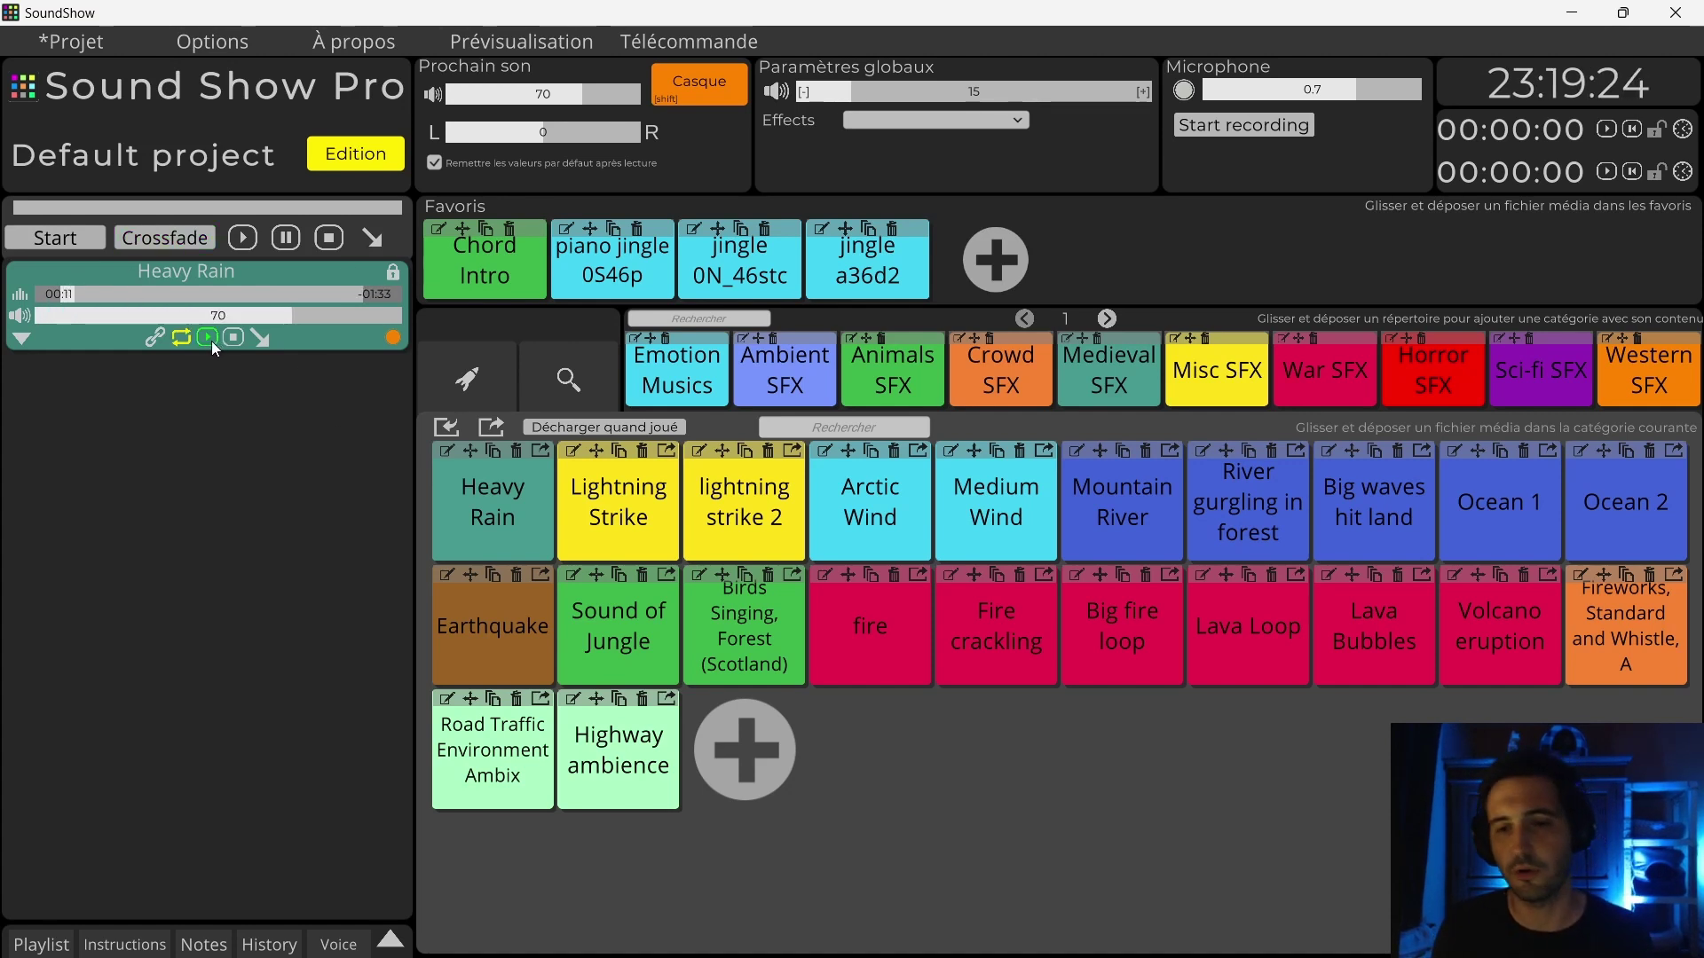